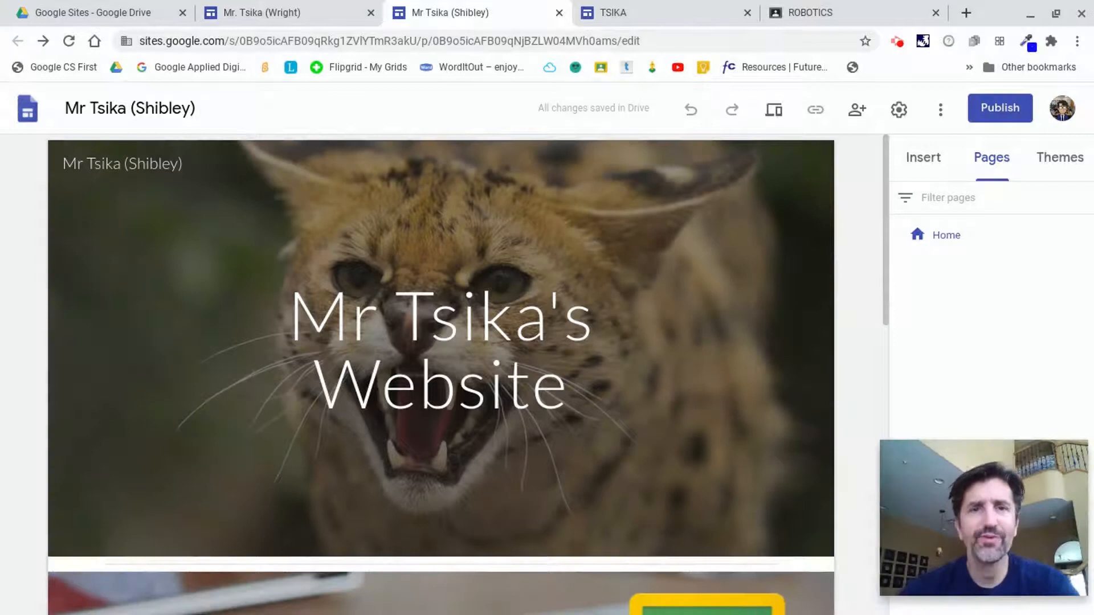
Browse the existing Shibley and Wright teacher sites, including the Wright site's USEFUL LINKS page, as examples.
mouse_move(685, 379)
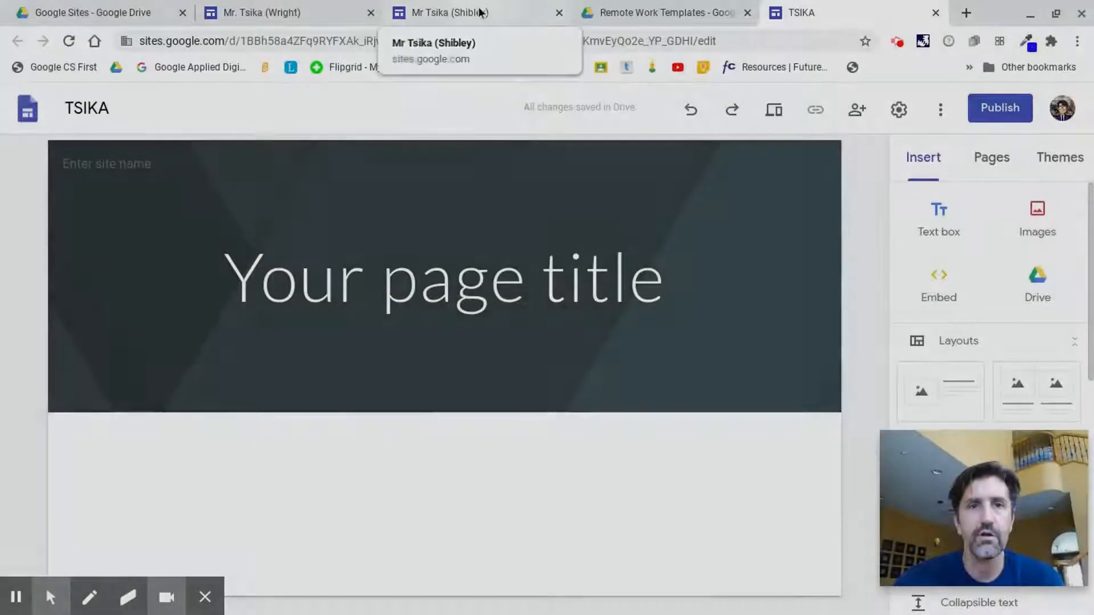
click(478, 13)
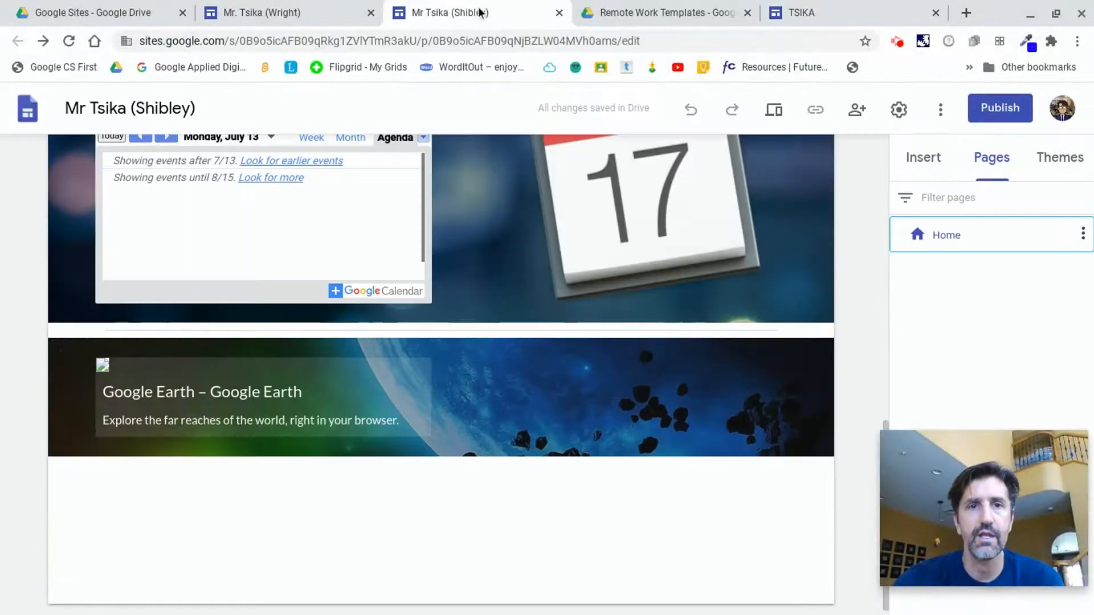
scroll(367, 541, up, 10)
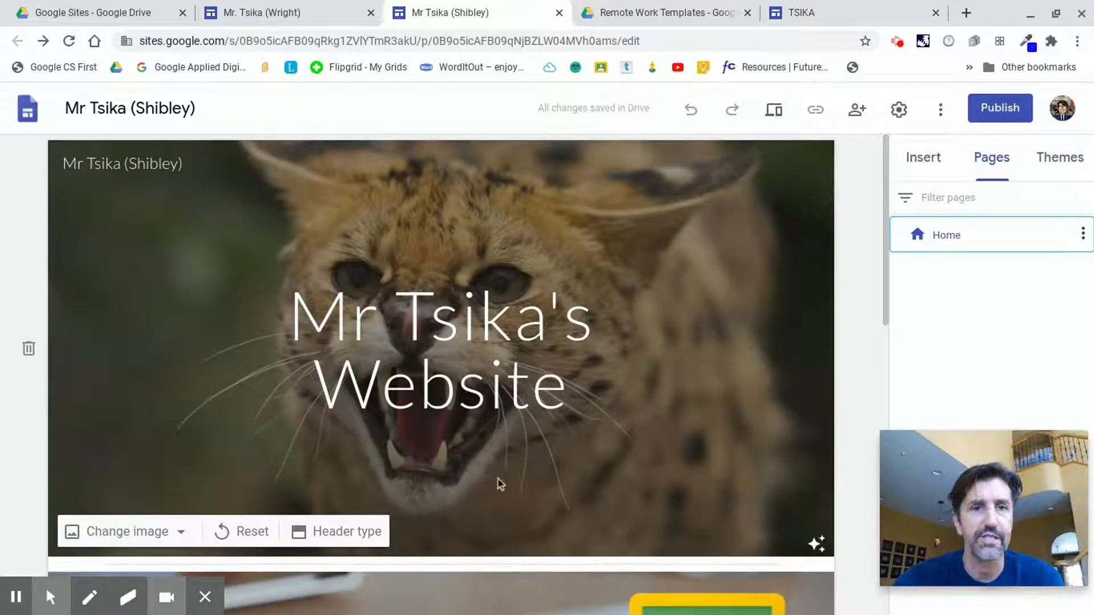
scroll(490, 470, down, 5)
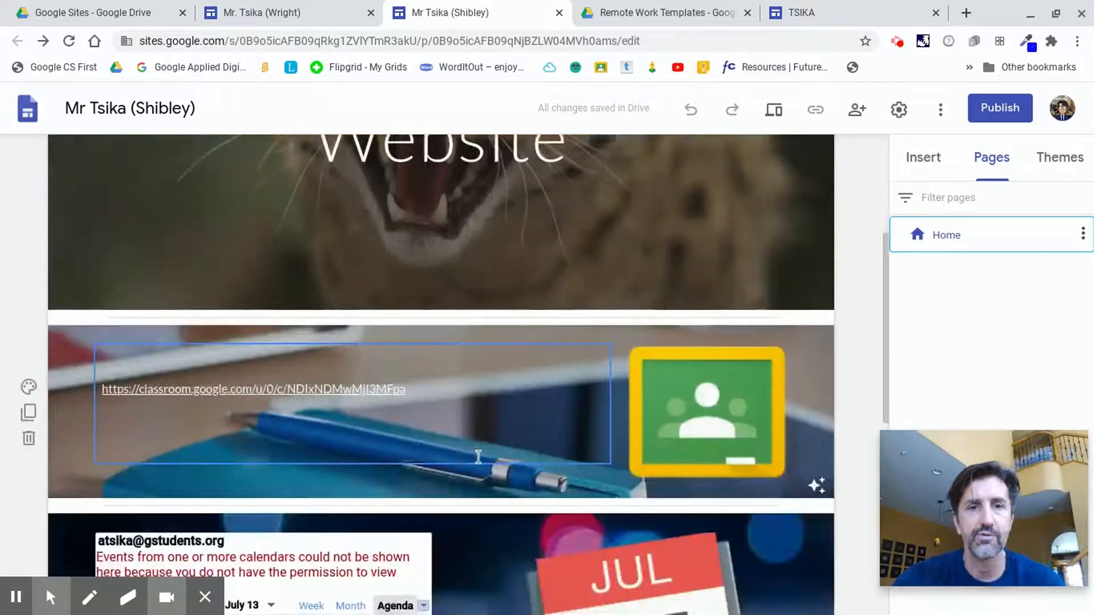
scroll(476, 455, down, 6)
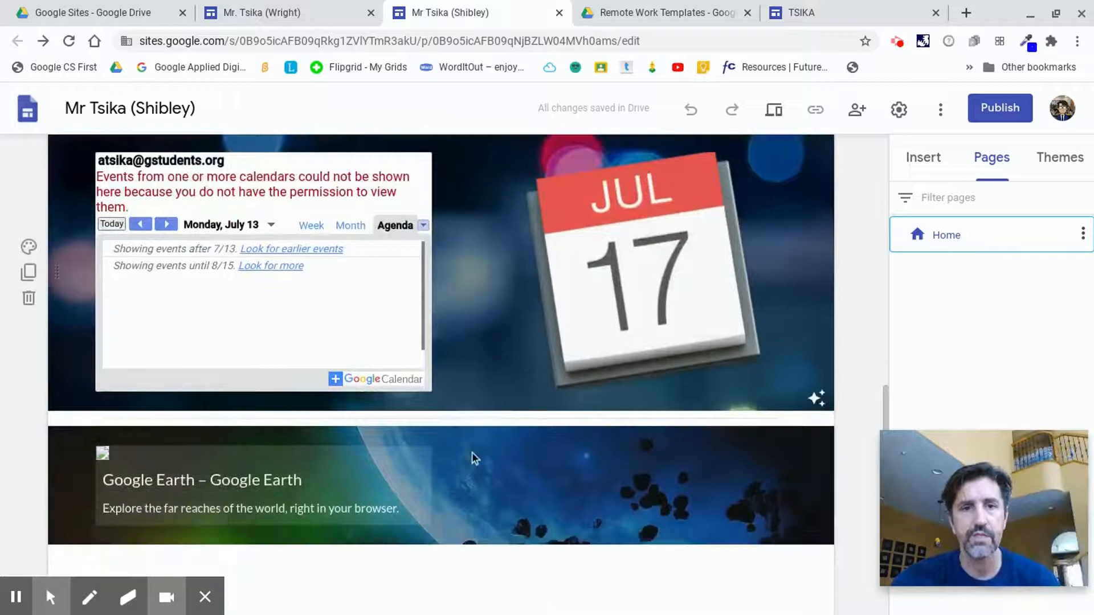
scroll(472, 451, up, 10)
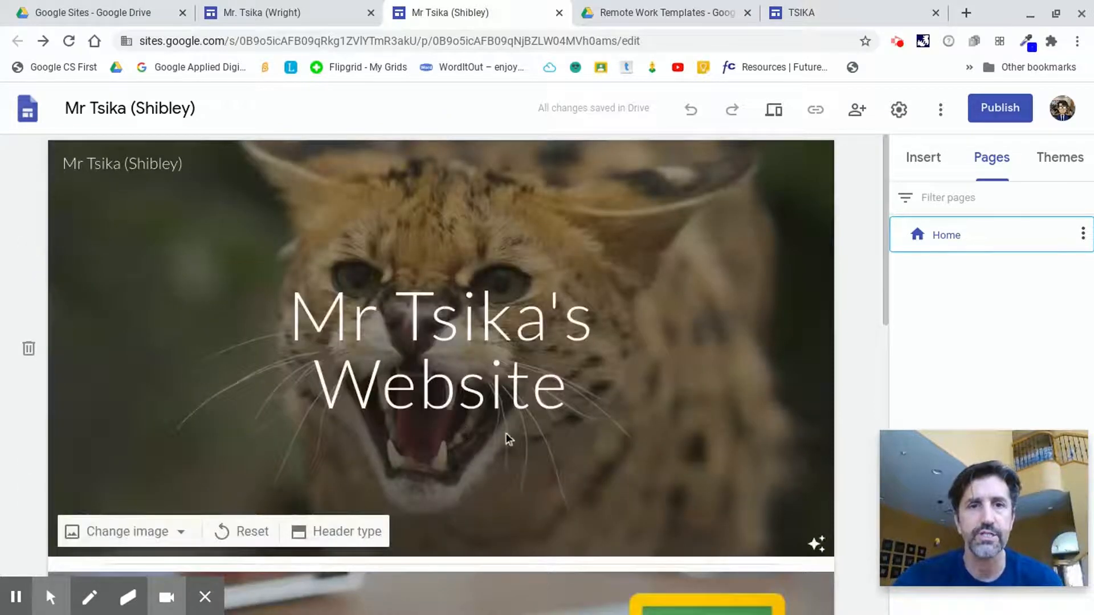
click(293, 14)
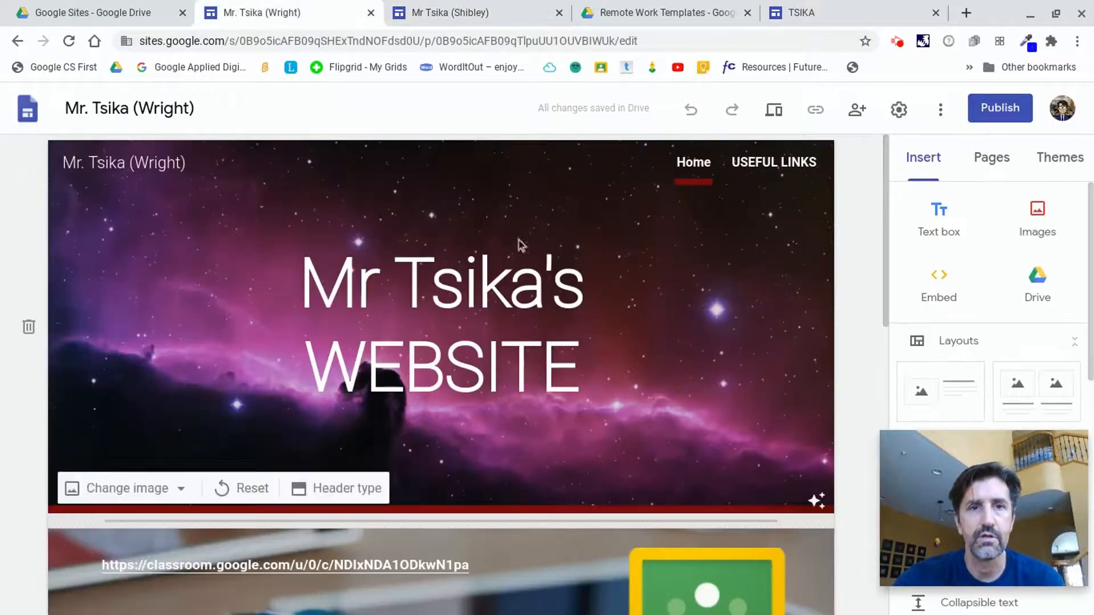
scroll(561, 267, down, 1)
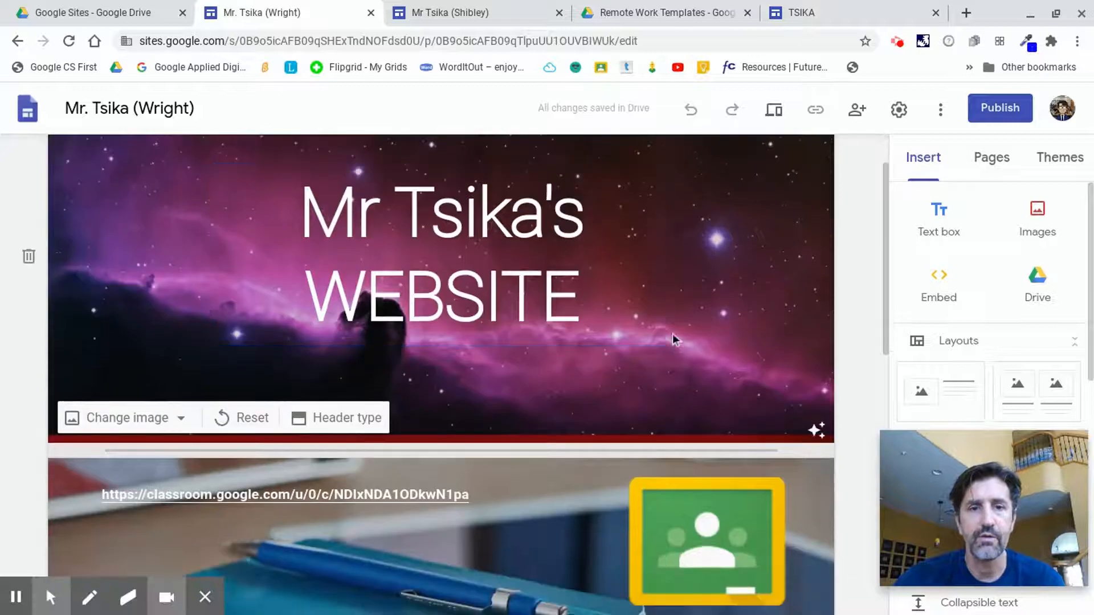
scroll(672, 340, down, 10)
scroll(668, 334, up, 10)
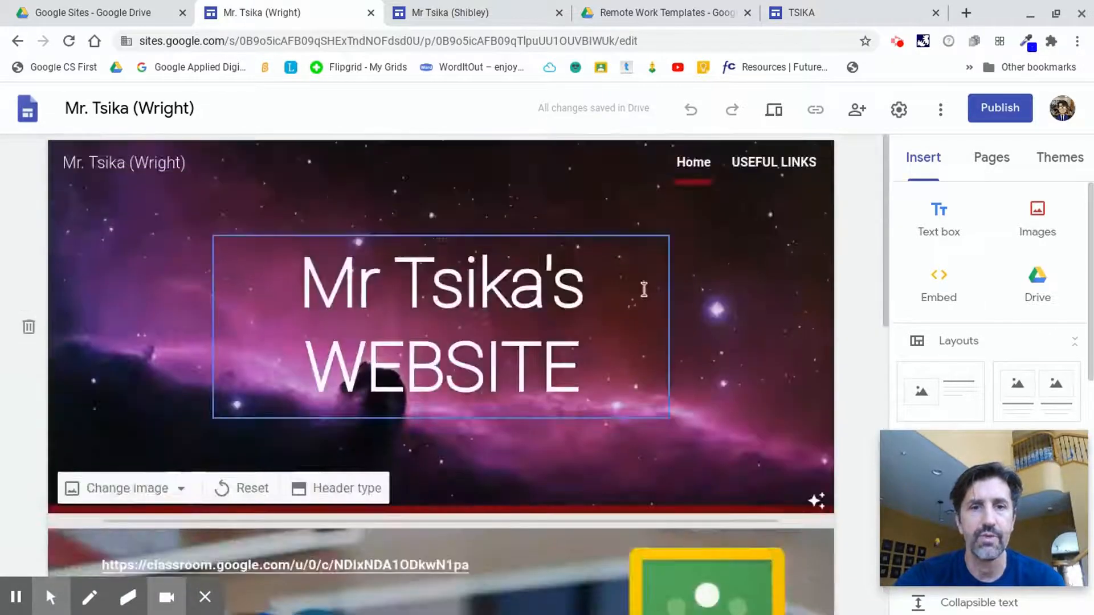
click(769, 166)
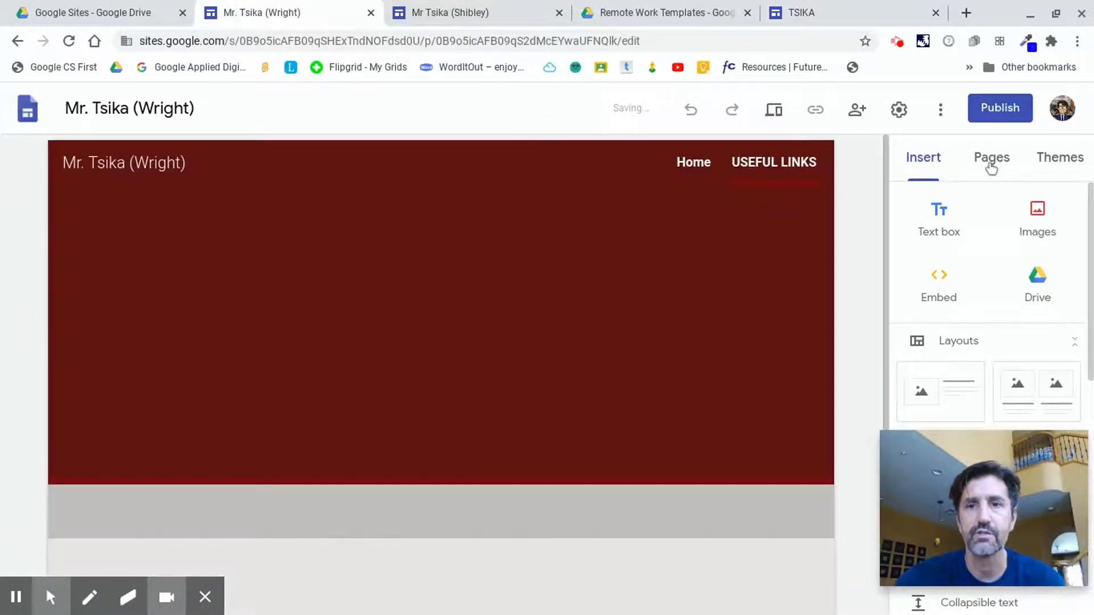
scroll(550, 337, down, 3)
scroll(549, 337, up, 3)
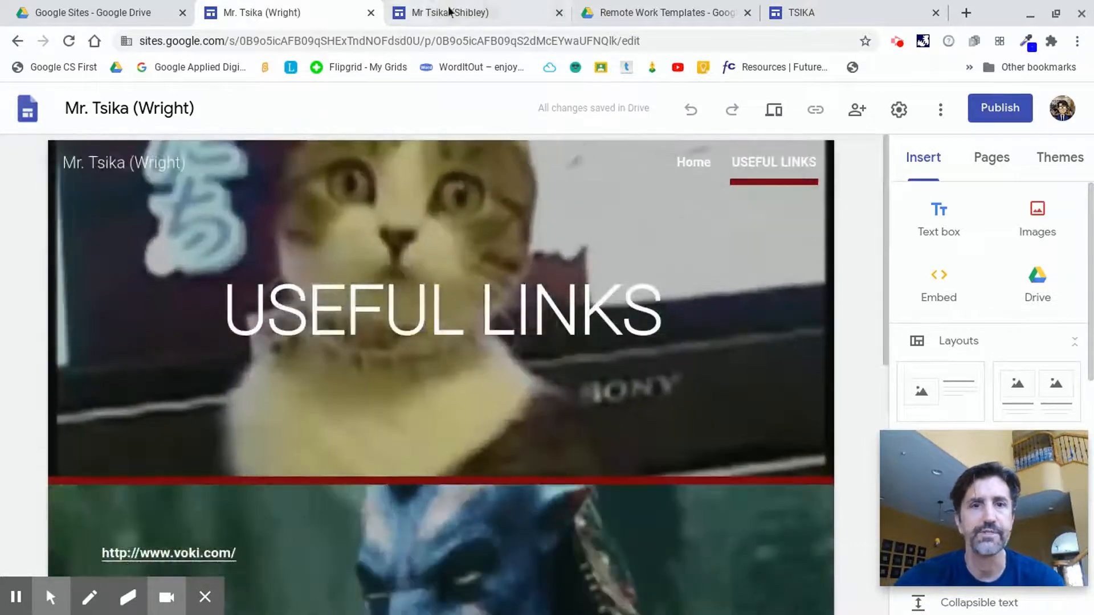
click(485, 13)
click(729, 12)
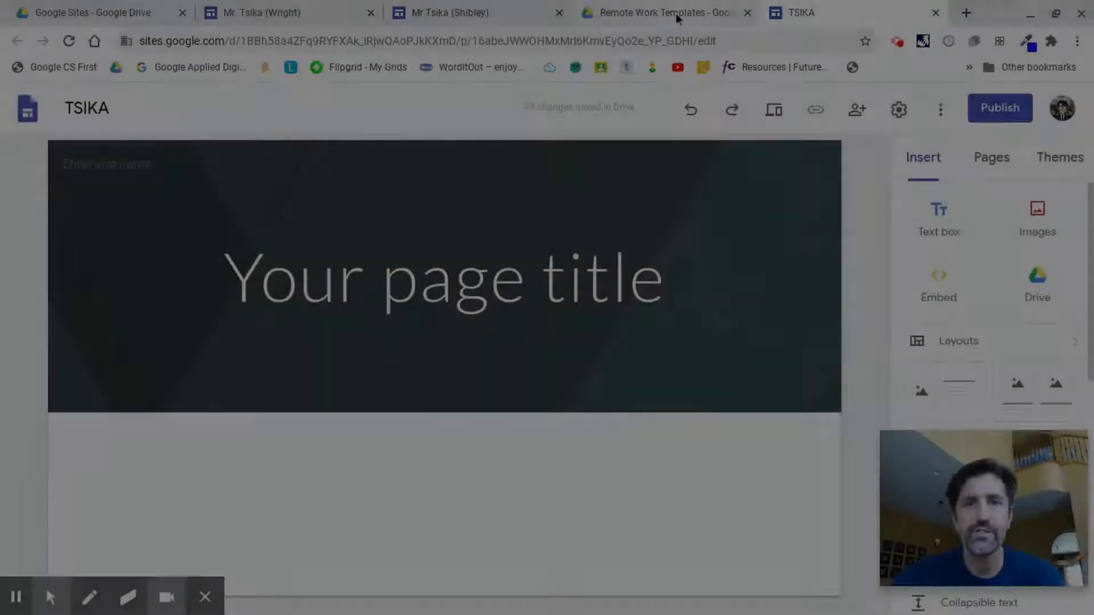
click(676, 13)
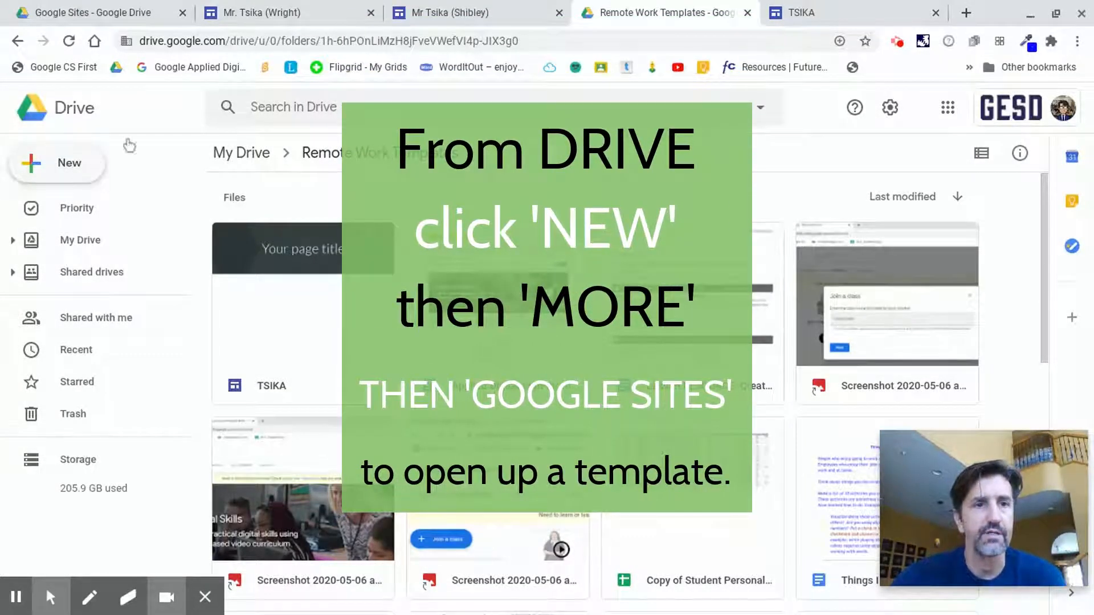
Open Drive's New menu to show where a new Google Sites template is started.
click(63, 171)
click(63, 176)
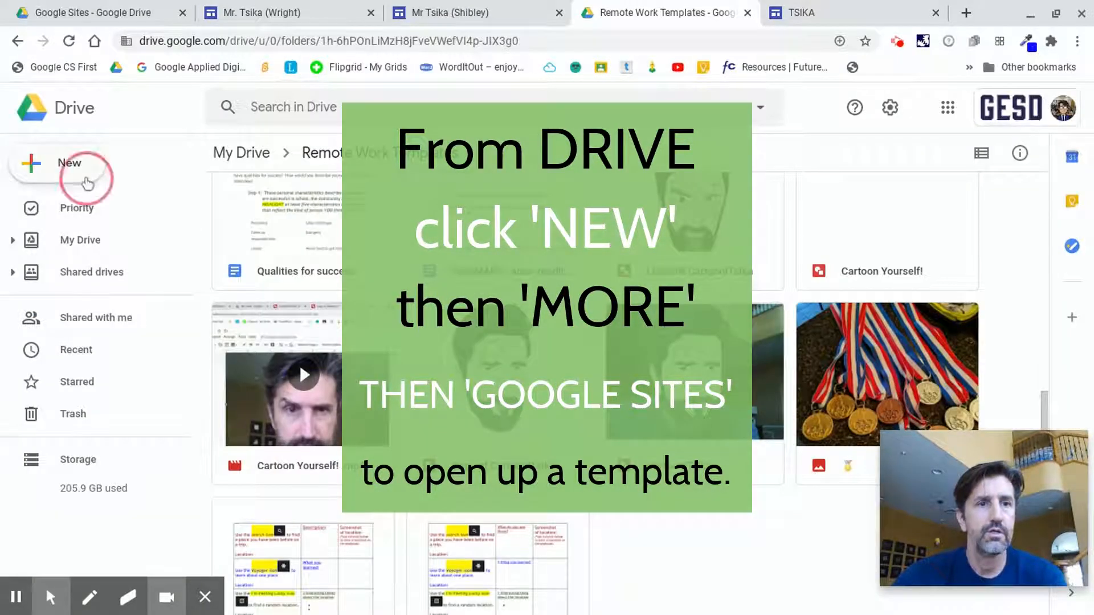
click(82, 174)
click(112, 349)
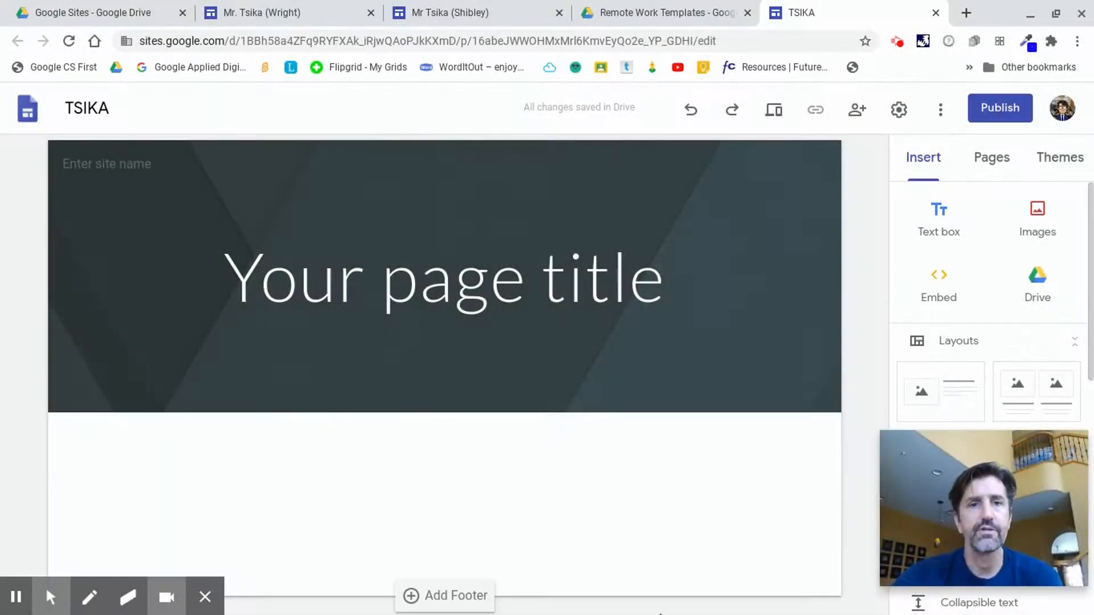
Enter TSIKA as the site name in the header.
mouse_move(650, 614)
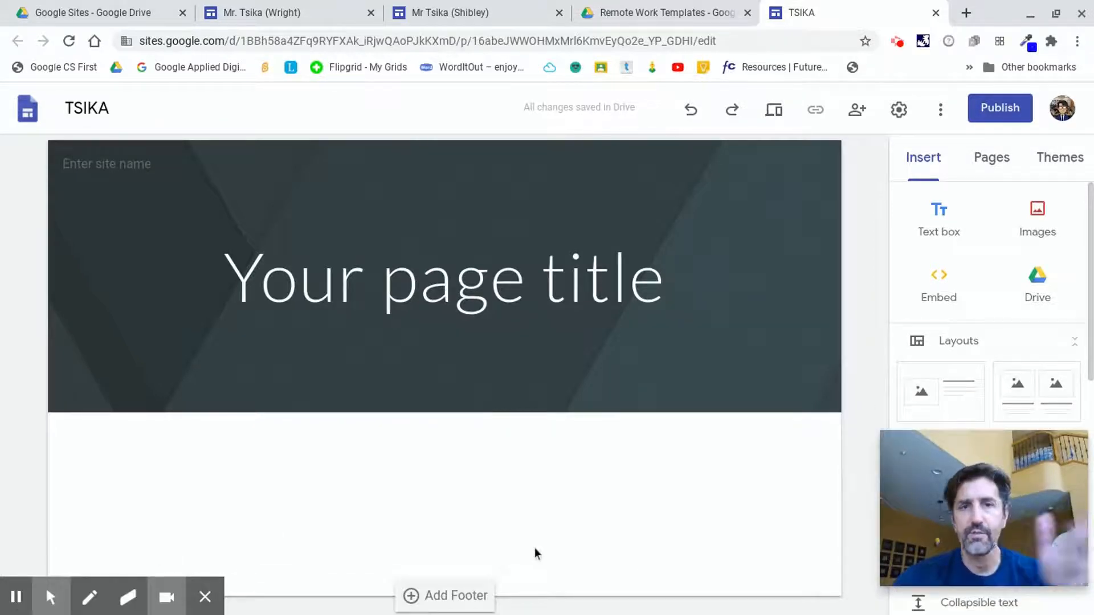
click(133, 162)
text(TSIKA)
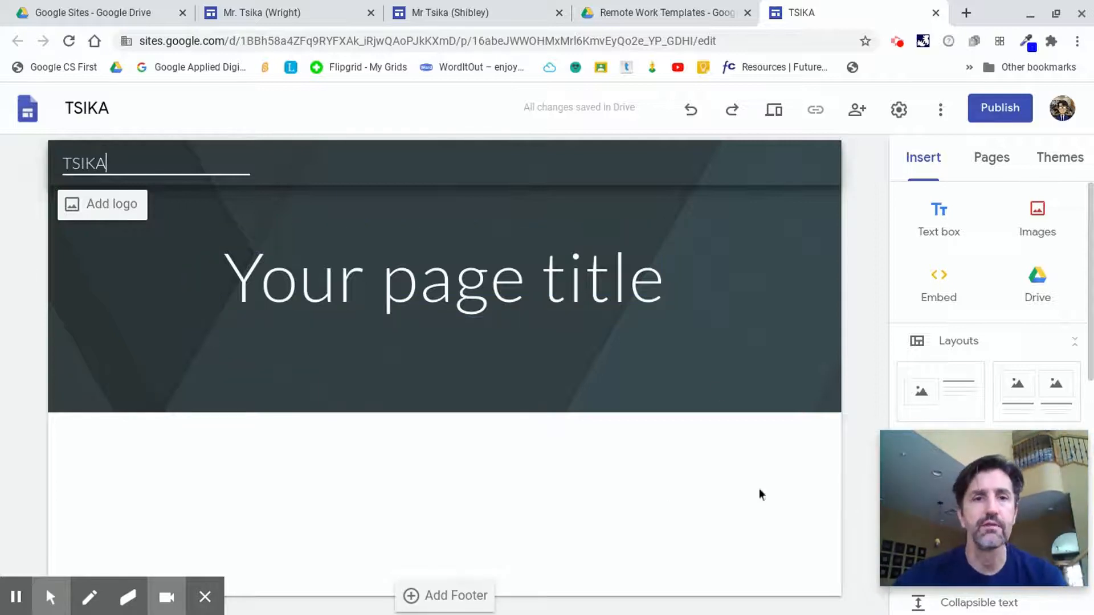
Replace the placeholder page title with Tsika's Website.
click(525, 301)
triple_click(523, 299)
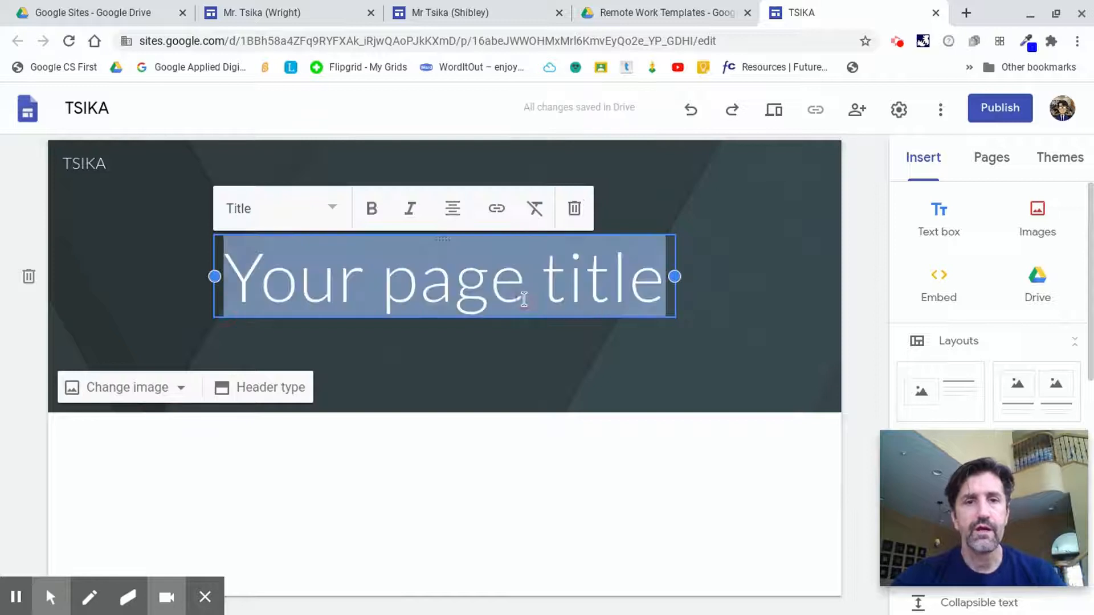
text(Tsik)
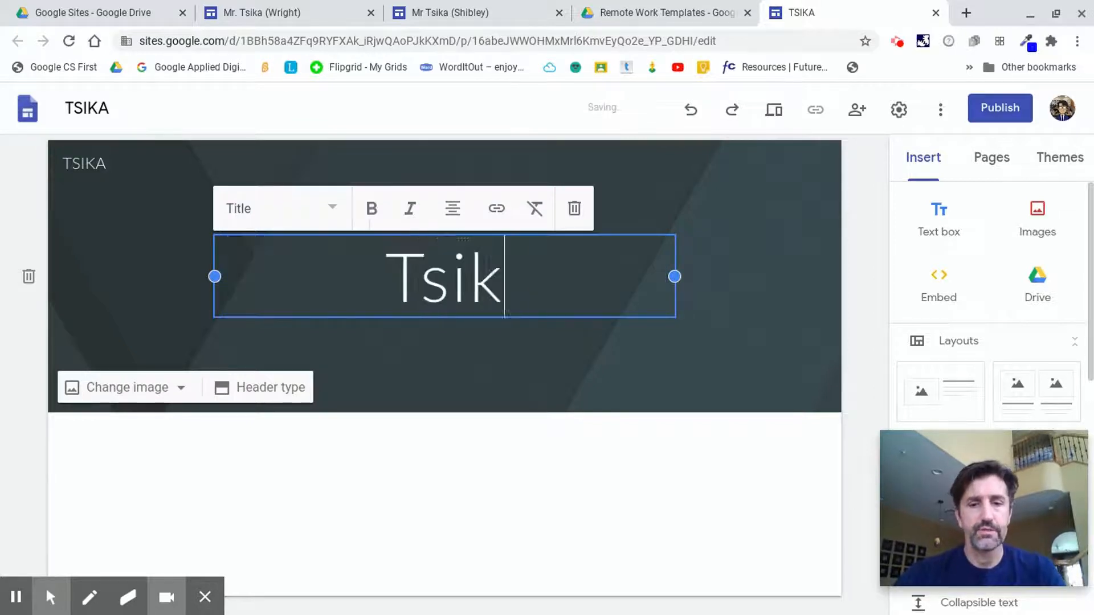
text(a's We)
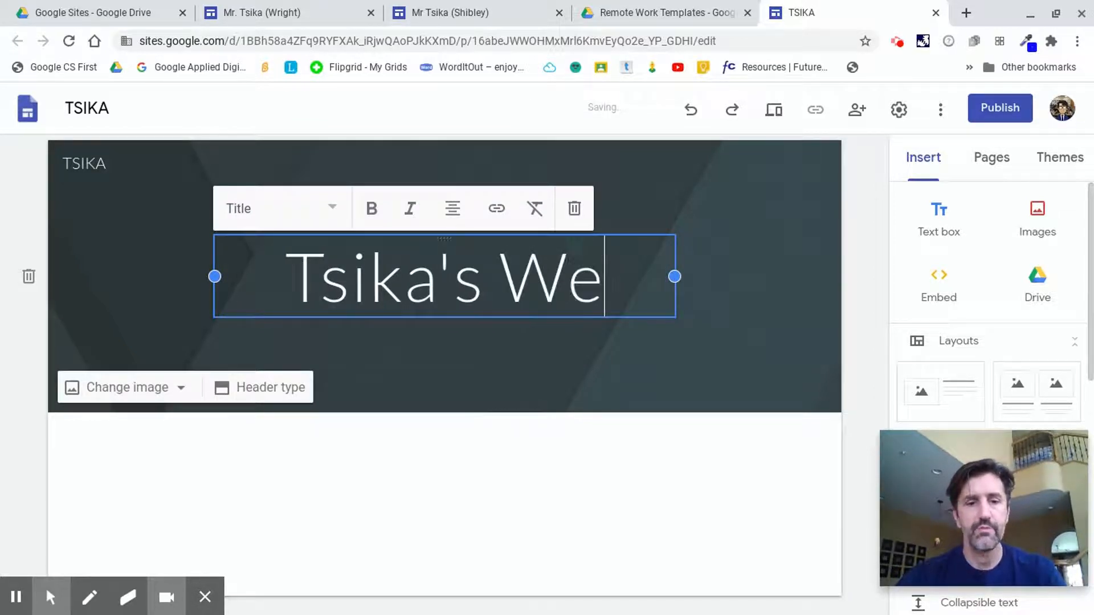
text(bsite)
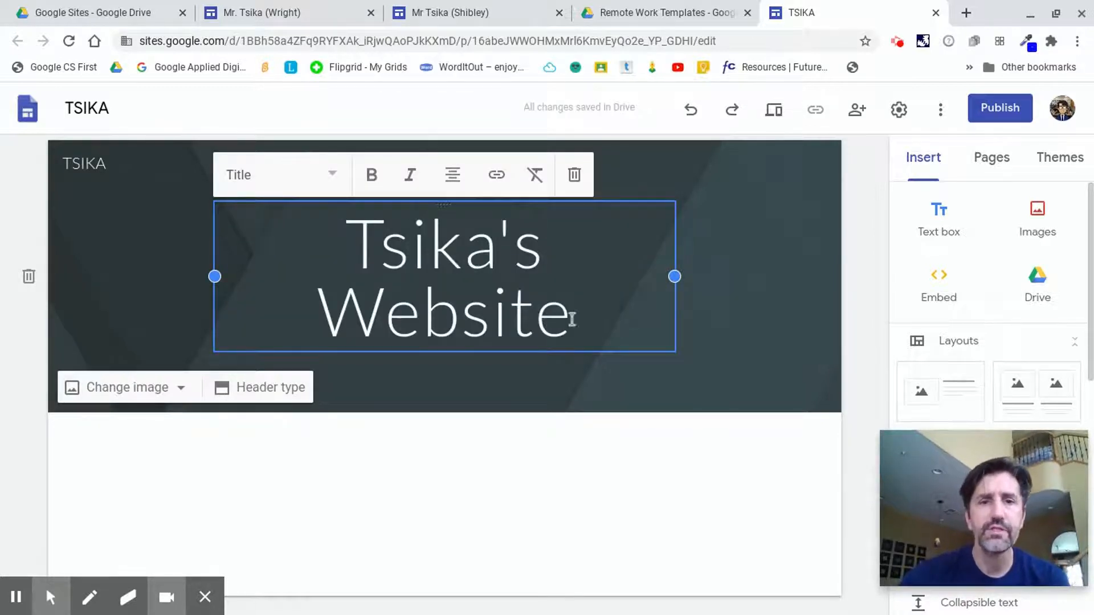
Try the Large banner and Title only header types, then set the header type to Banner.
click(286, 393)
click(346, 384)
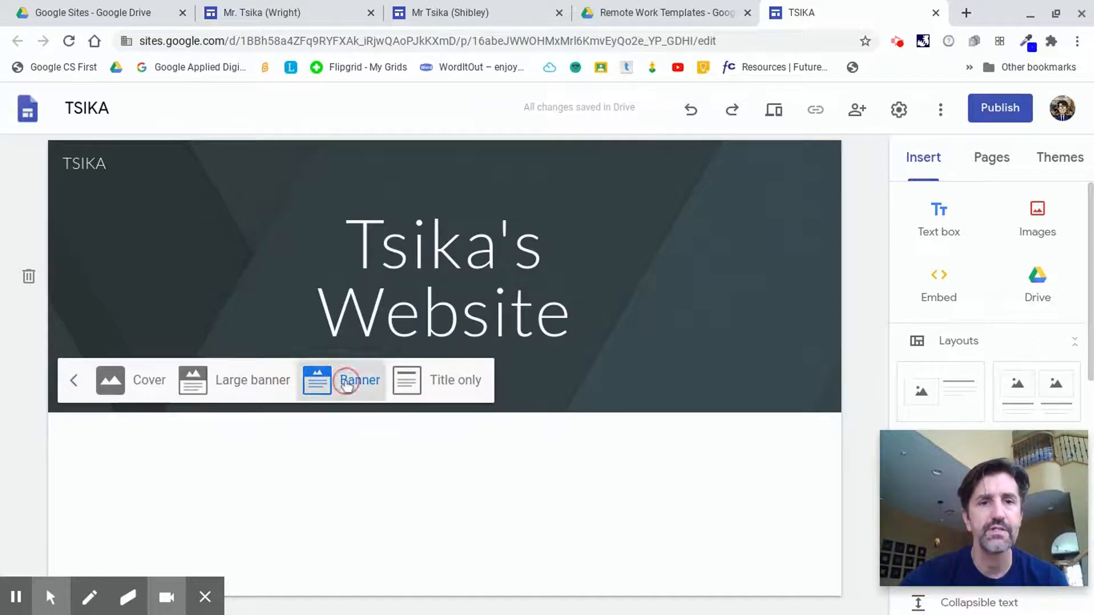
click(227, 380)
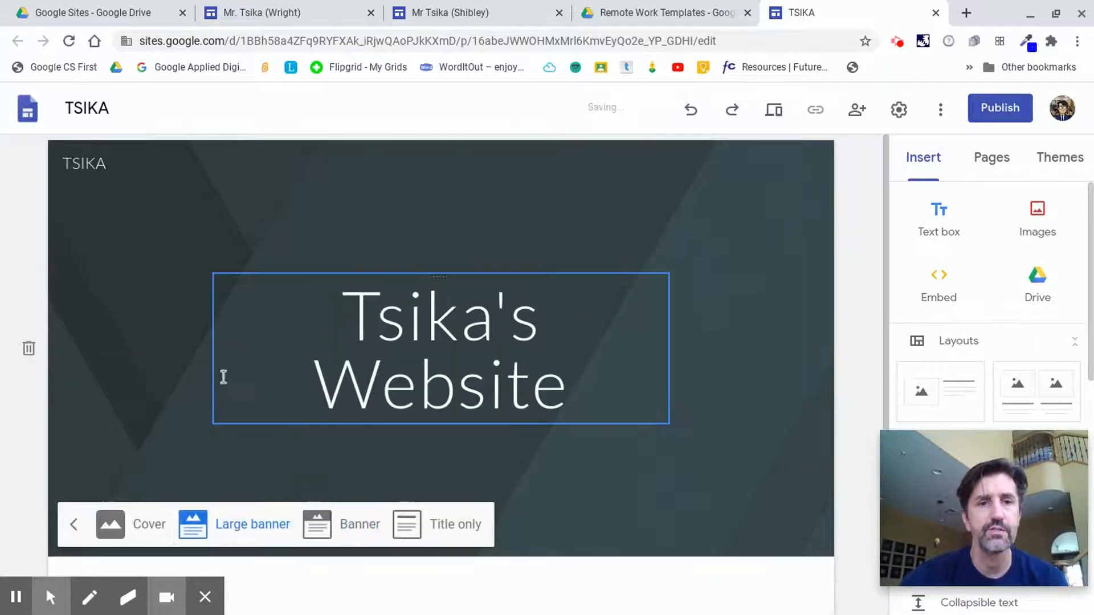
click(450, 526)
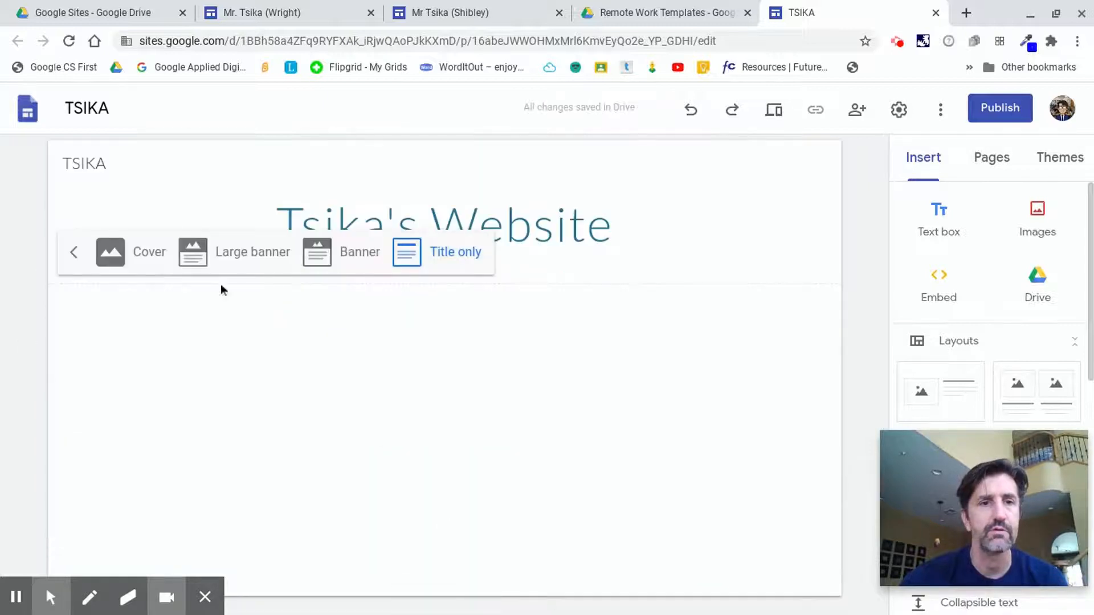
click(160, 256)
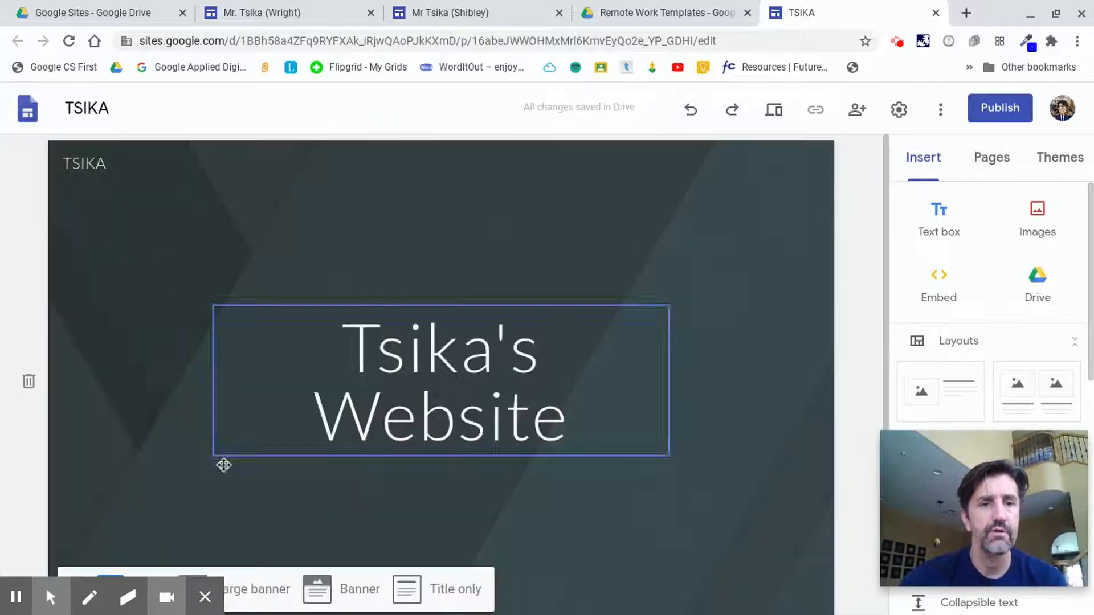
click(268, 590)
click(363, 530)
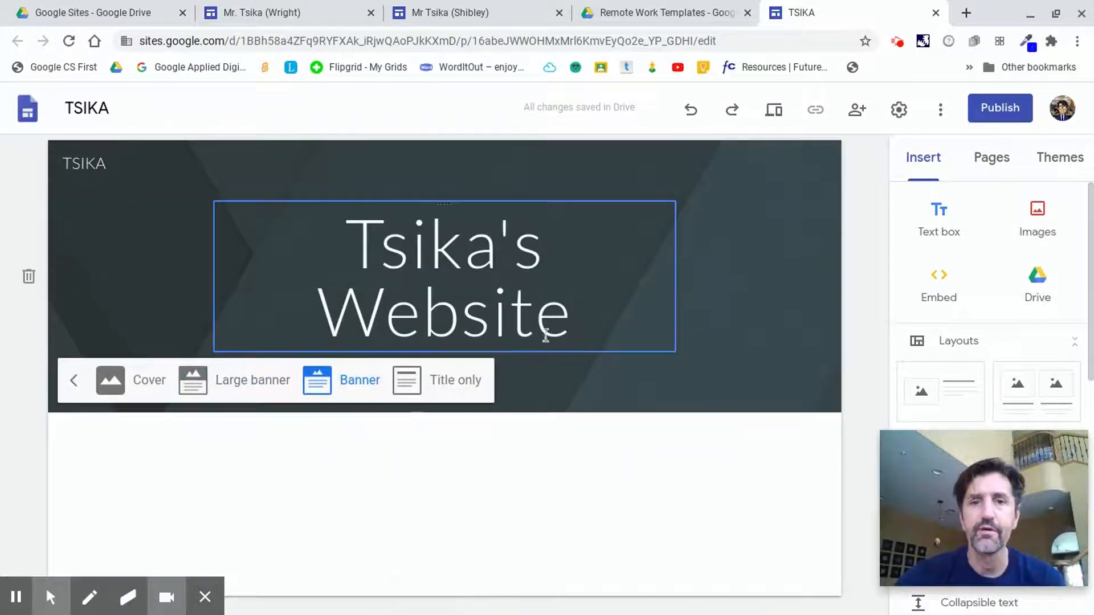
Select the page title text and try the bold, italic and Heading text-style options on it.
click(515, 324)
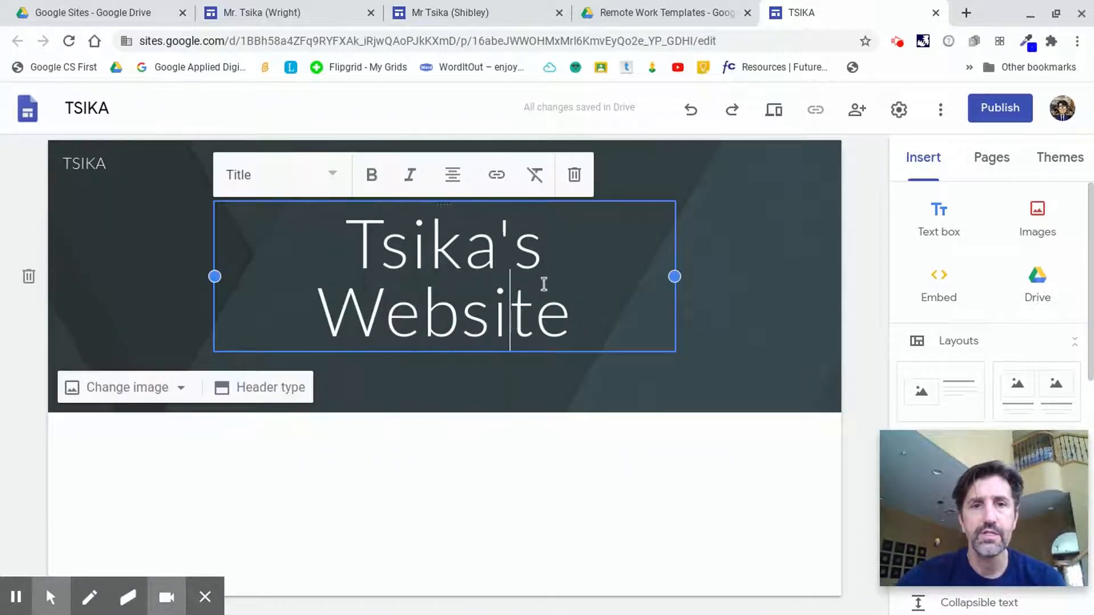
drag(566, 311, 319, 248)
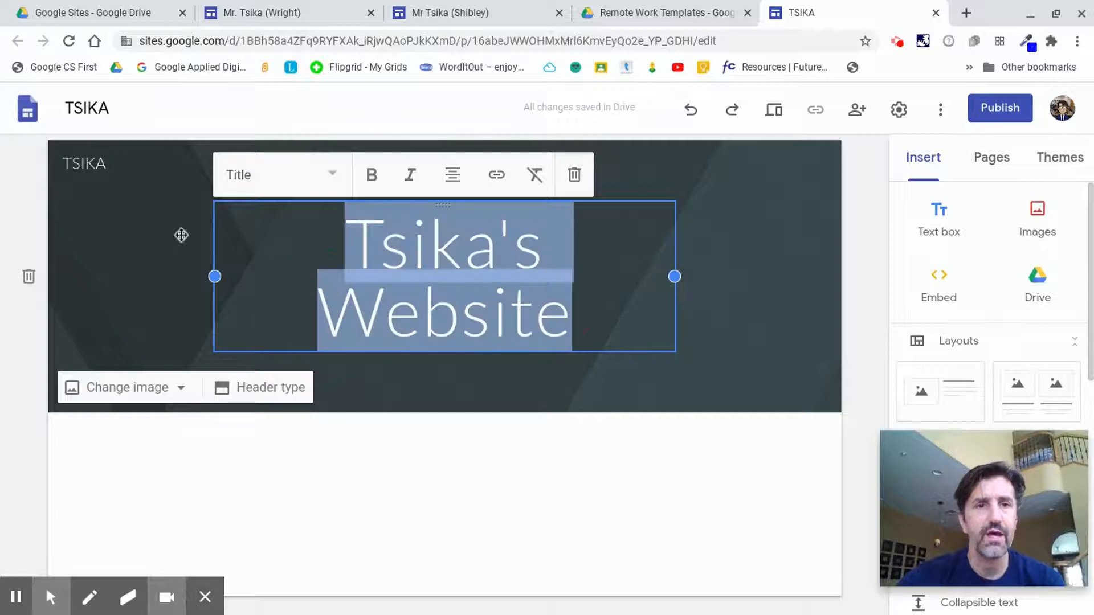
click(369, 176)
click(371, 176)
click(397, 177)
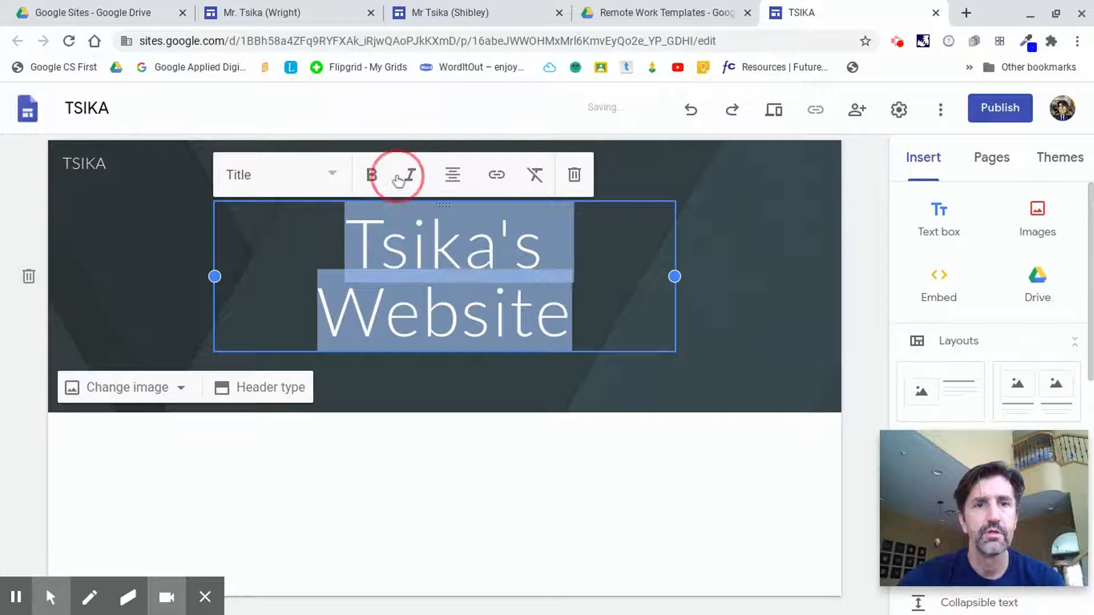
click(409, 205)
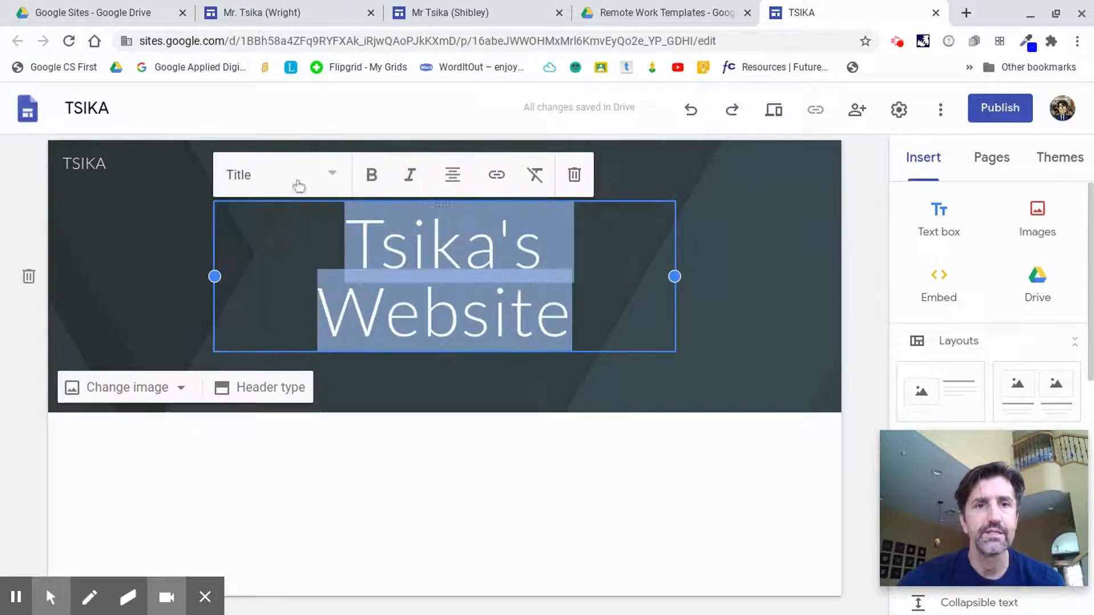
click(297, 186)
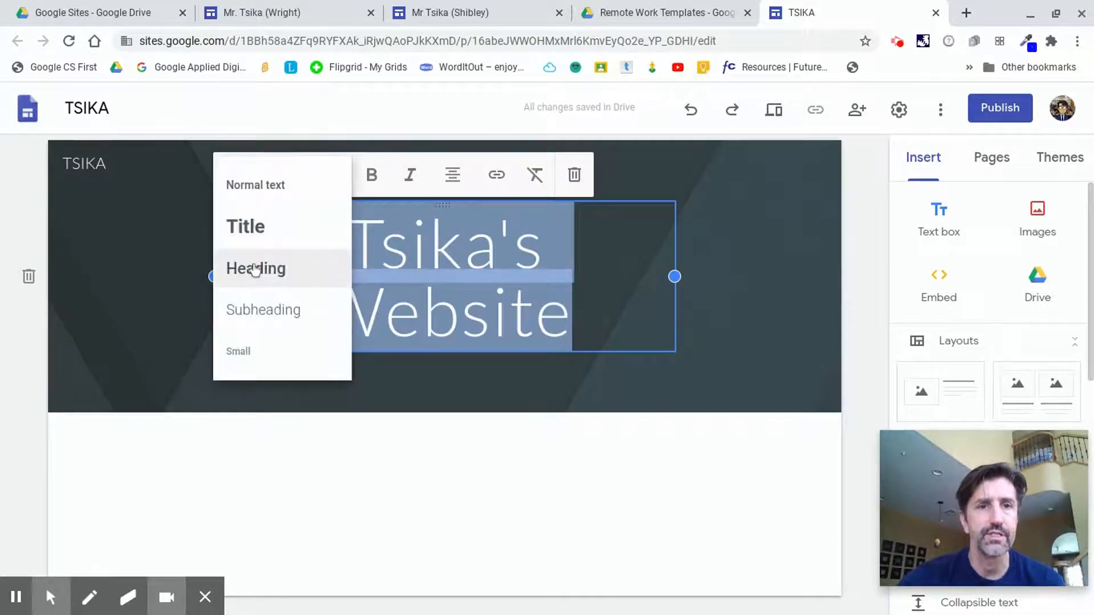
click(255, 269)
click(324, 235)
click(254, 280)
click(502, 389)
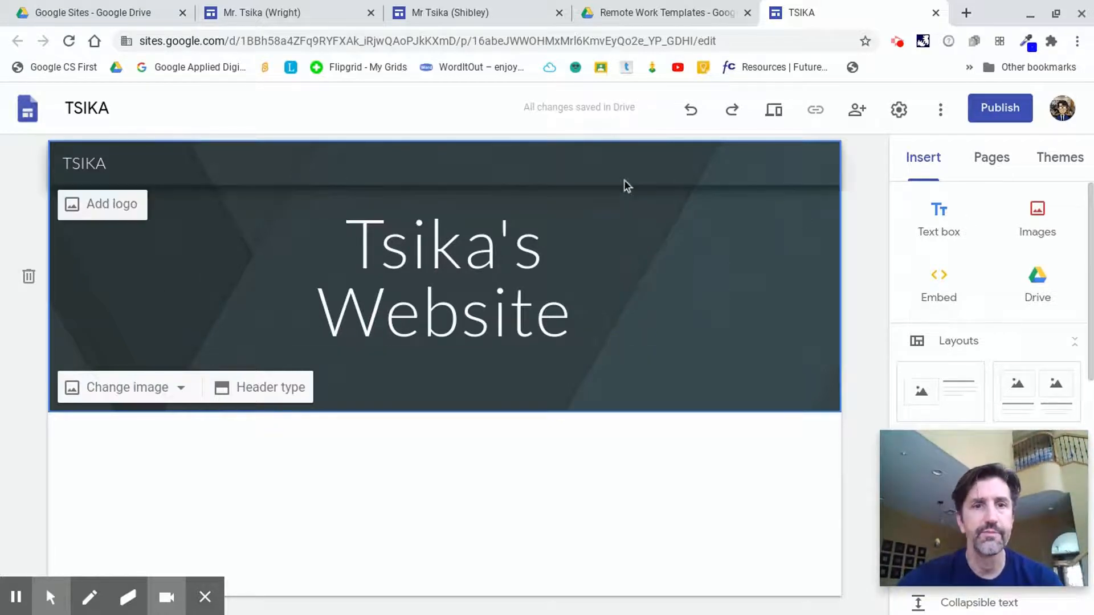
Open the header's image gallery to browse background images, closing it without choosing one.
click(178, 396)
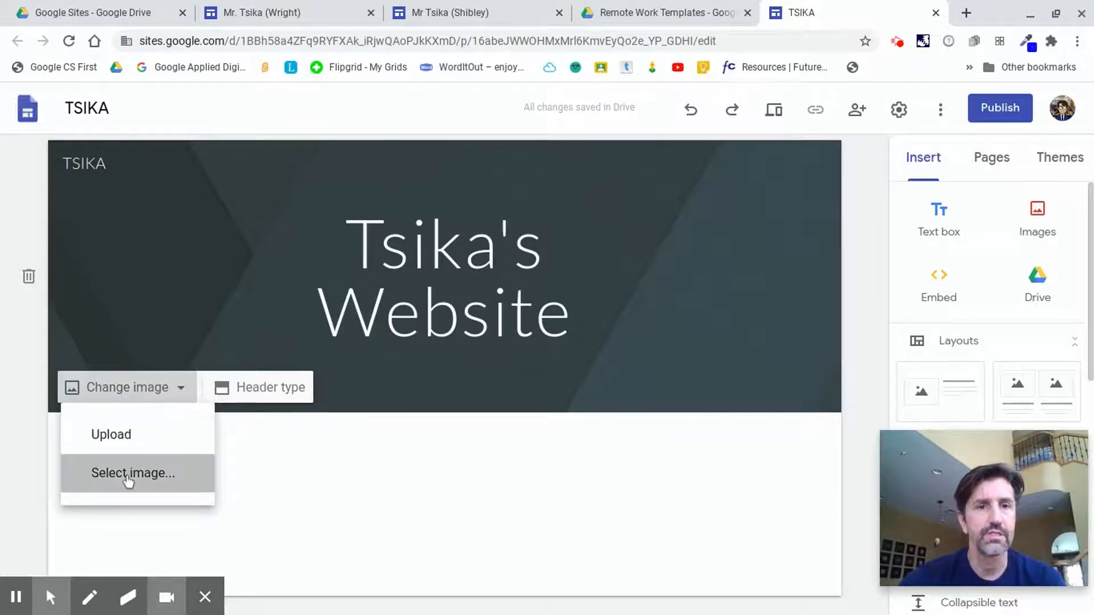
click(129, 479)
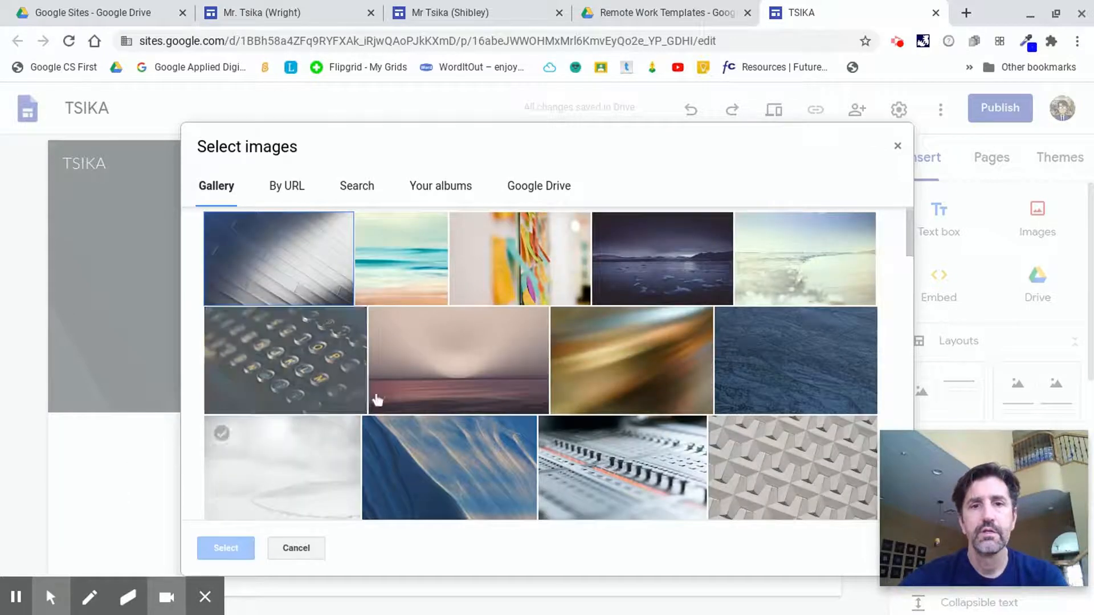
scroll(657, 374, down, 2)
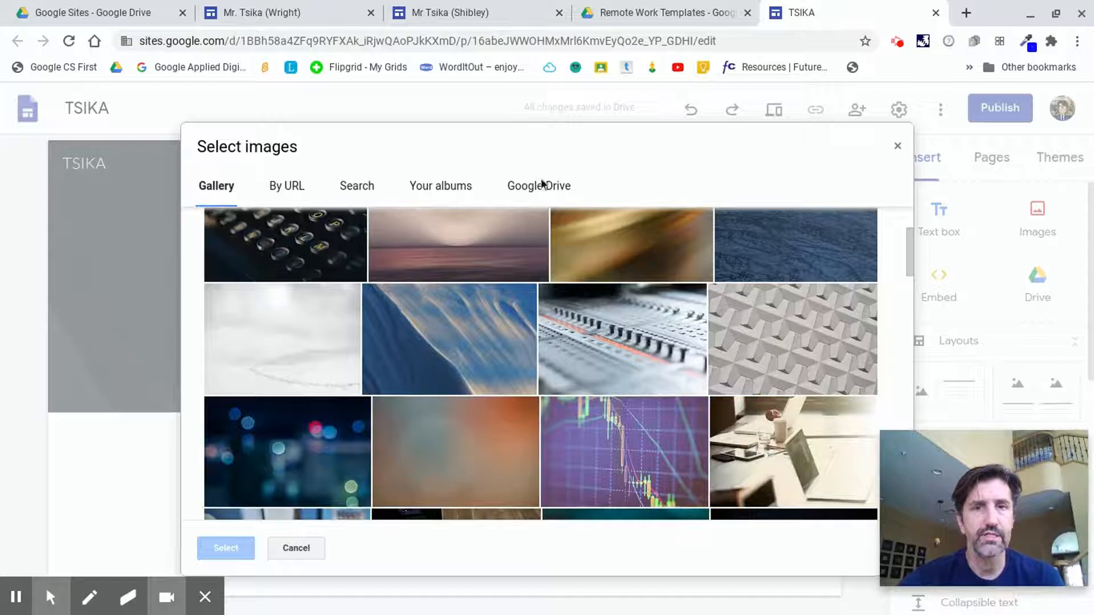
click(898, 147)
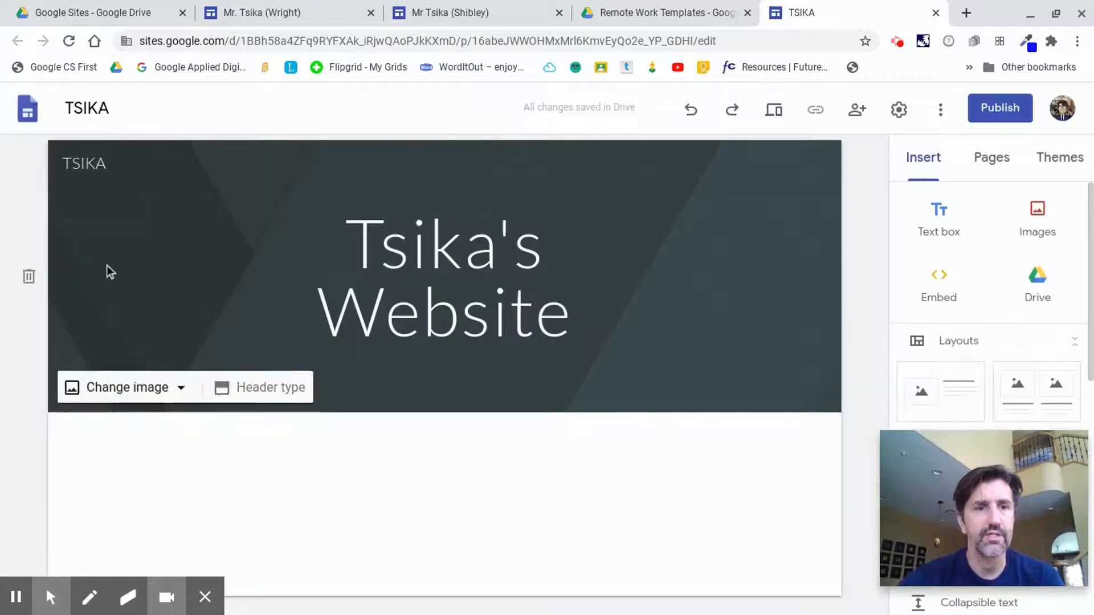
click(105, 248)
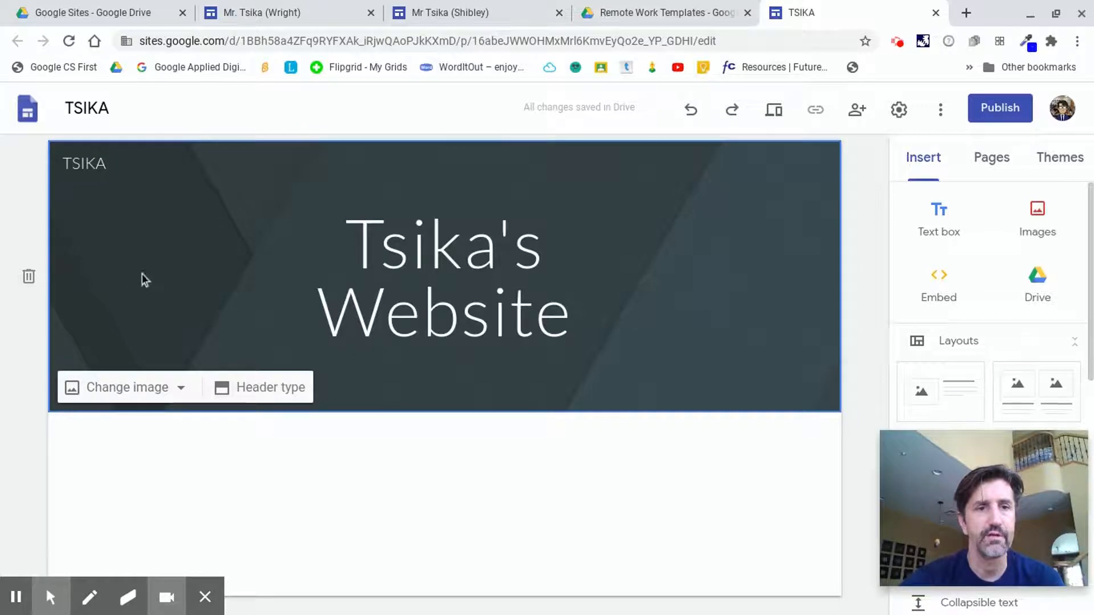
Set the header background to the starry night sky image from the image gallery.
click(182, 389)
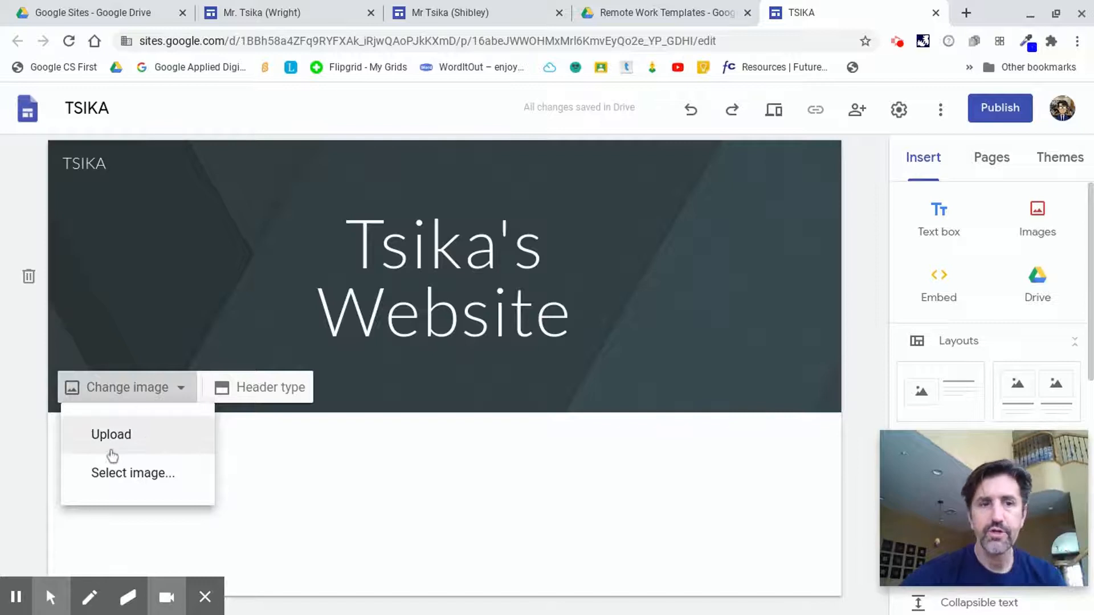
click(155, 479)
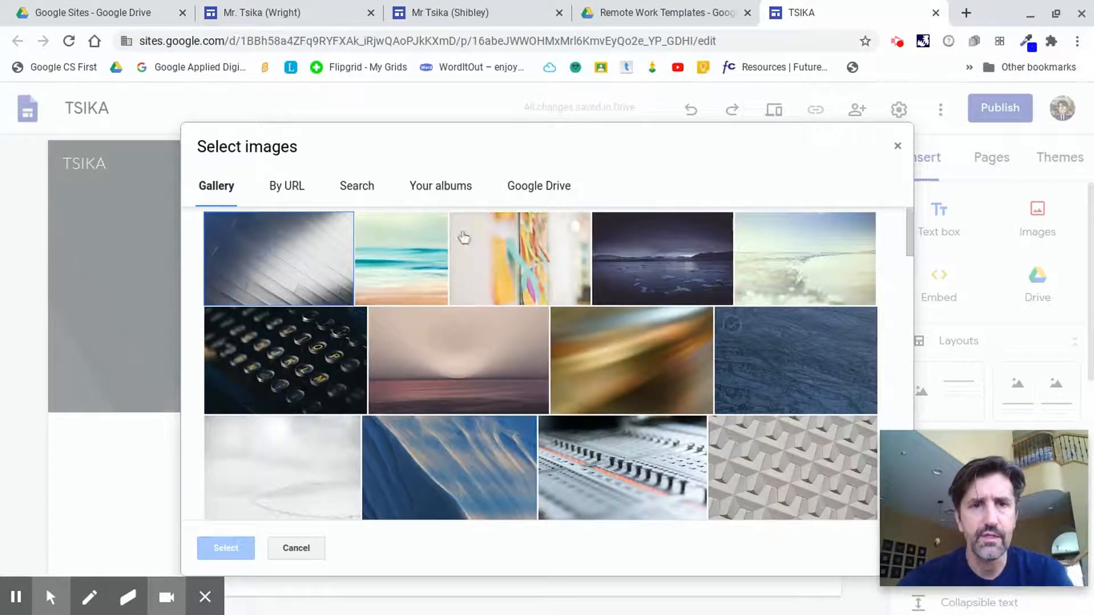
scroll(465, 408, down, 5)
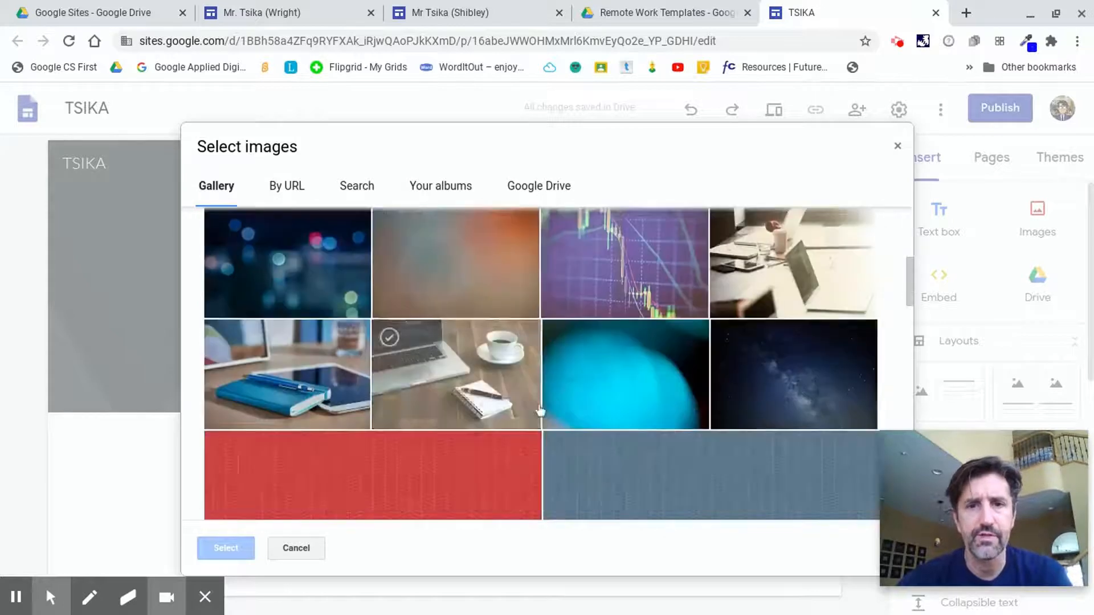
click(773, 389)
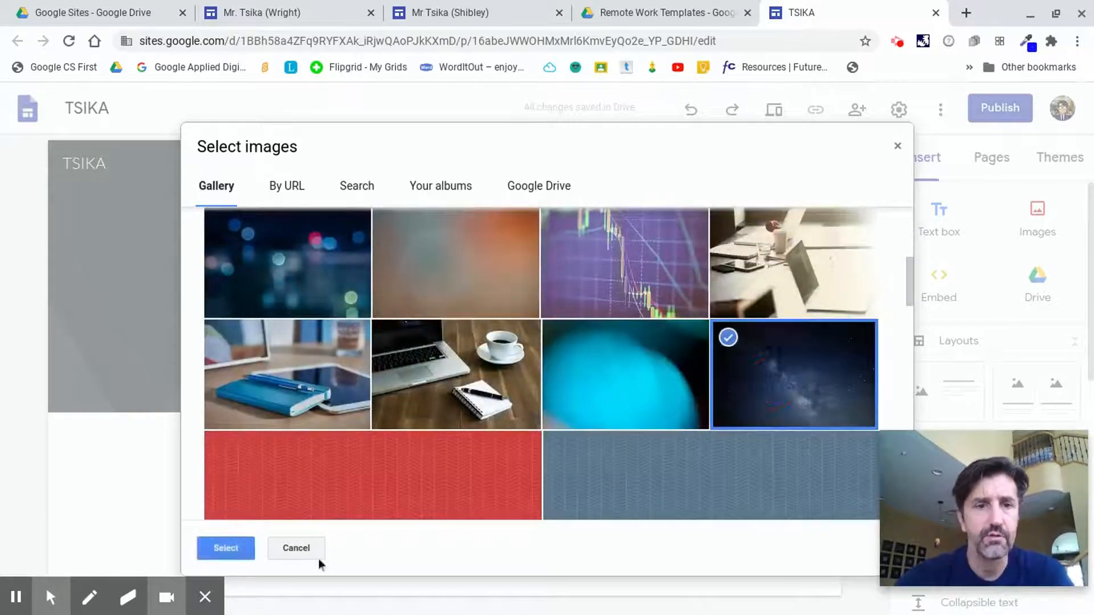
click(226, 548)
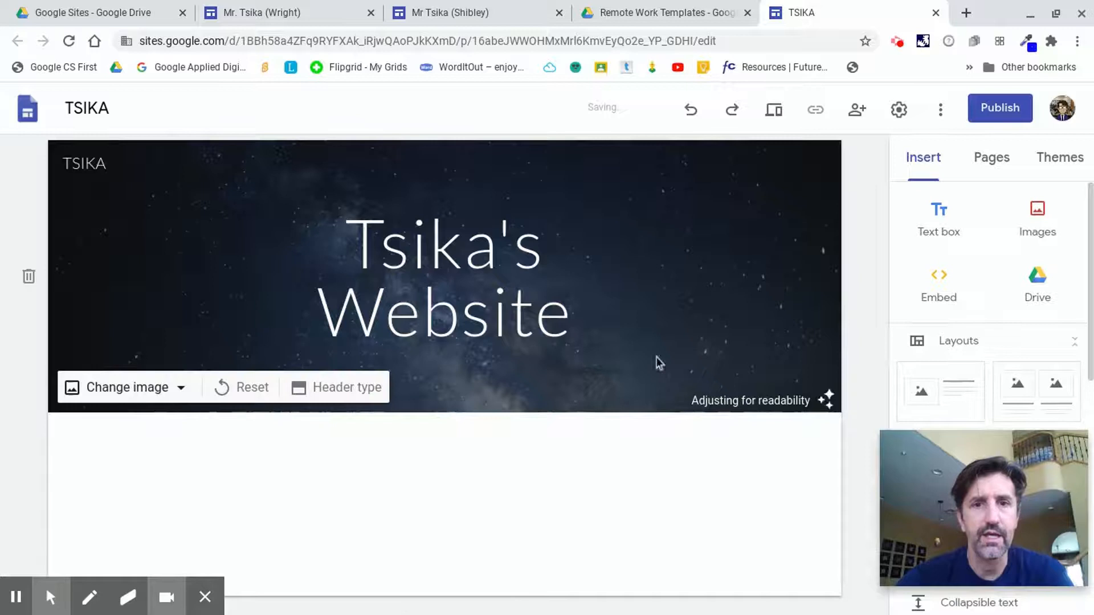
Replace the header background with the typewriter keys image from the gallery.
click(163, 392)
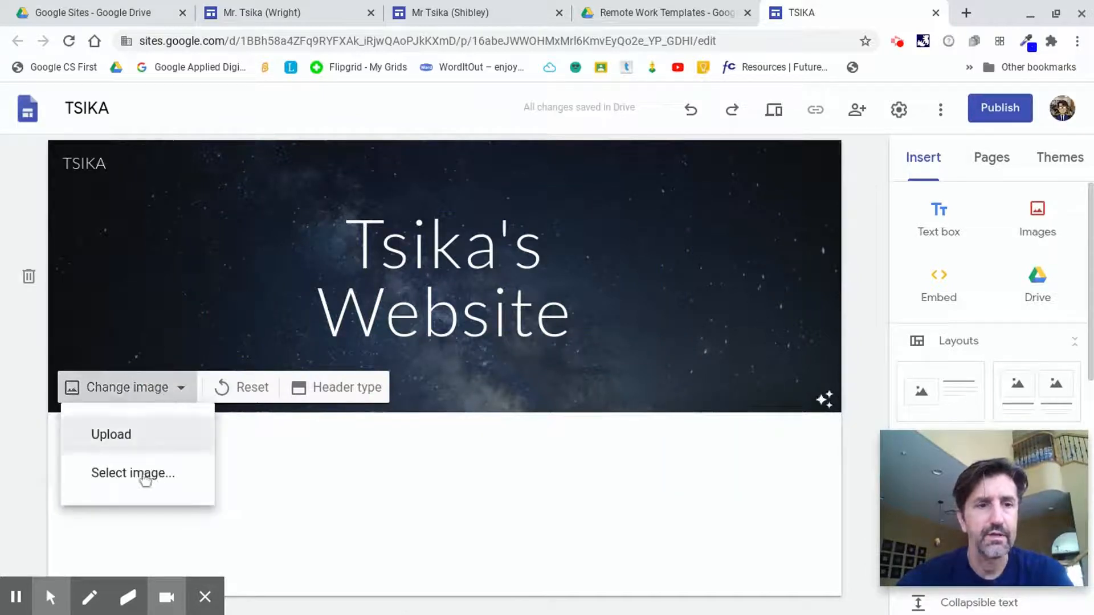
click(145, 475)
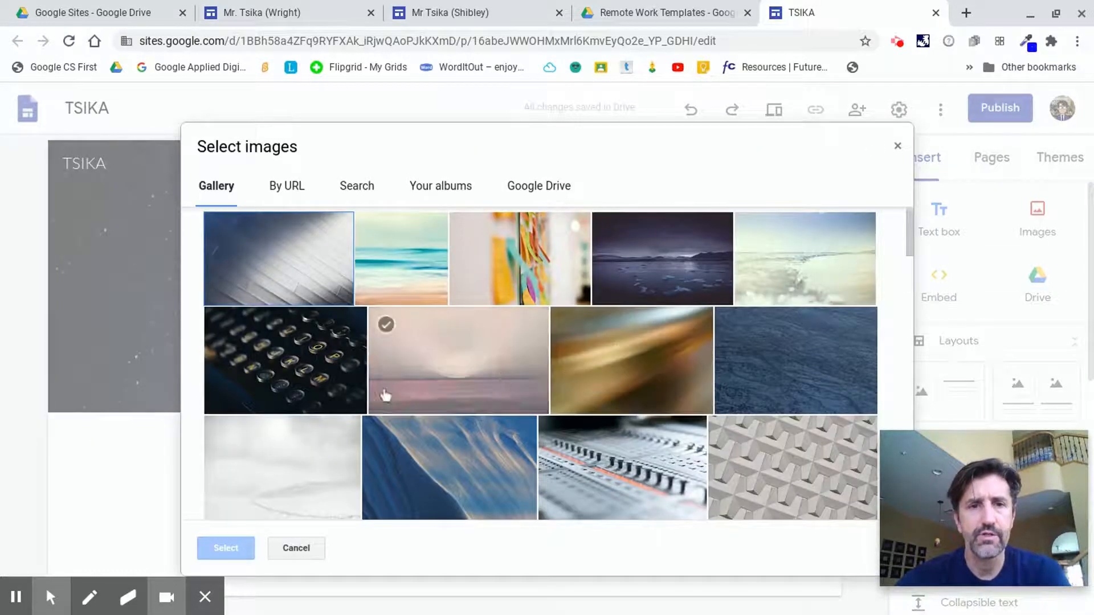
click(292, 367)
click(227, 549)
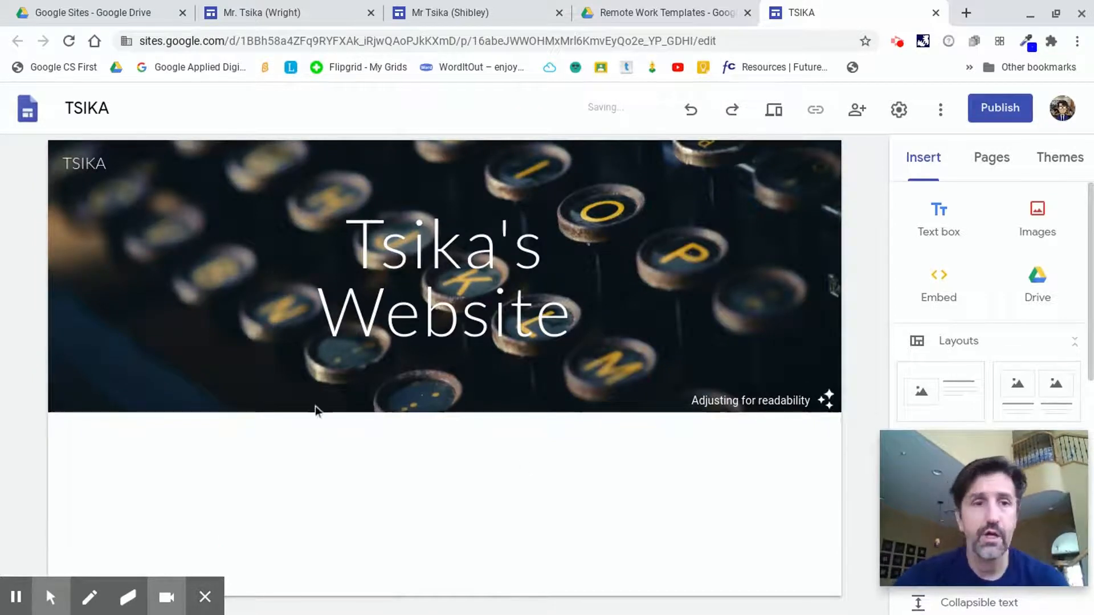
Upload the bobcat photo from the recent Drive files as the header background image.
mouse_move(139, 347)
click(179, 389)
click(147, 435)
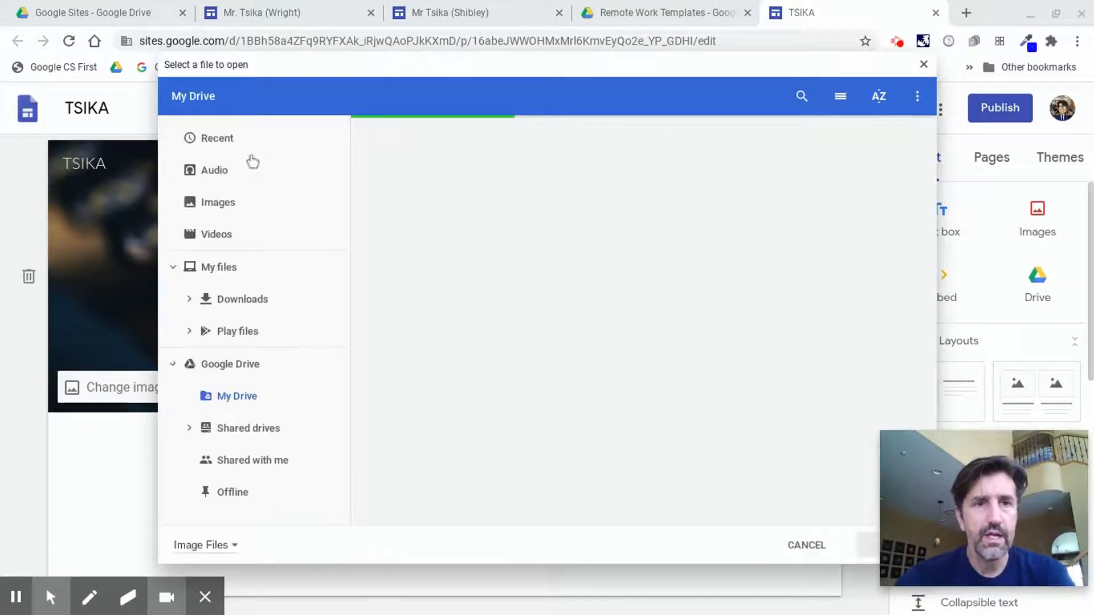
click(219, 140)
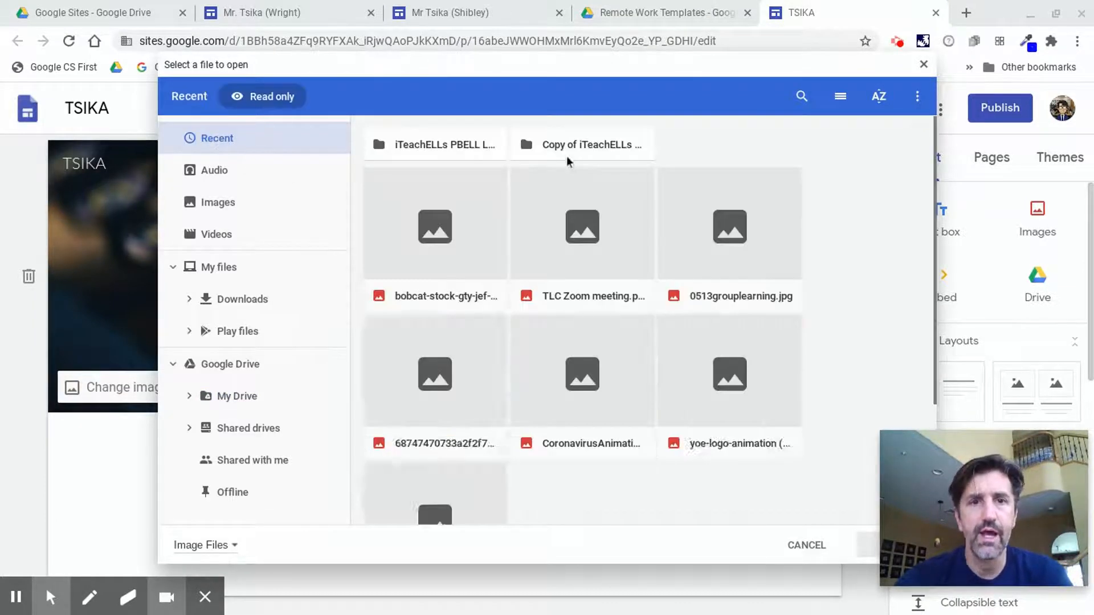
click(440, 237)
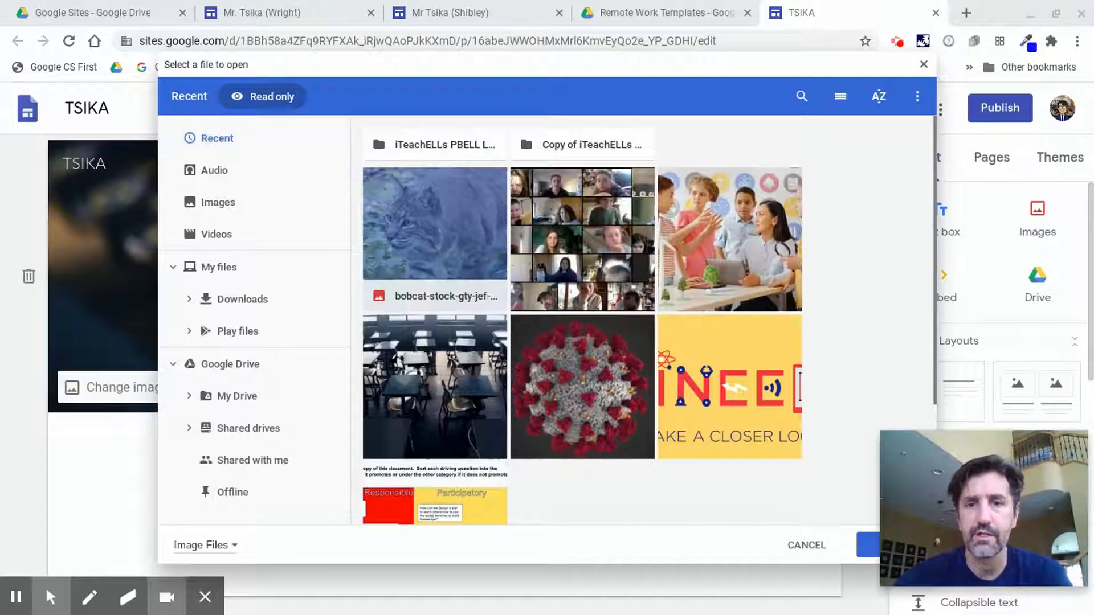
click(869, 552)
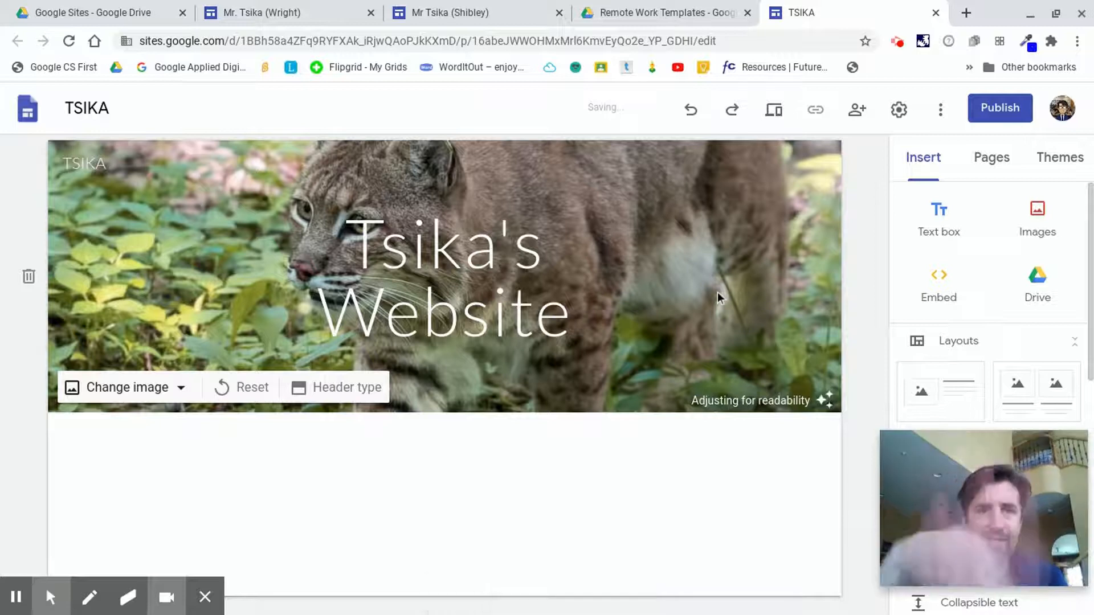
Set the header type to Large banner.
click(375, 399)
click(247, 386)
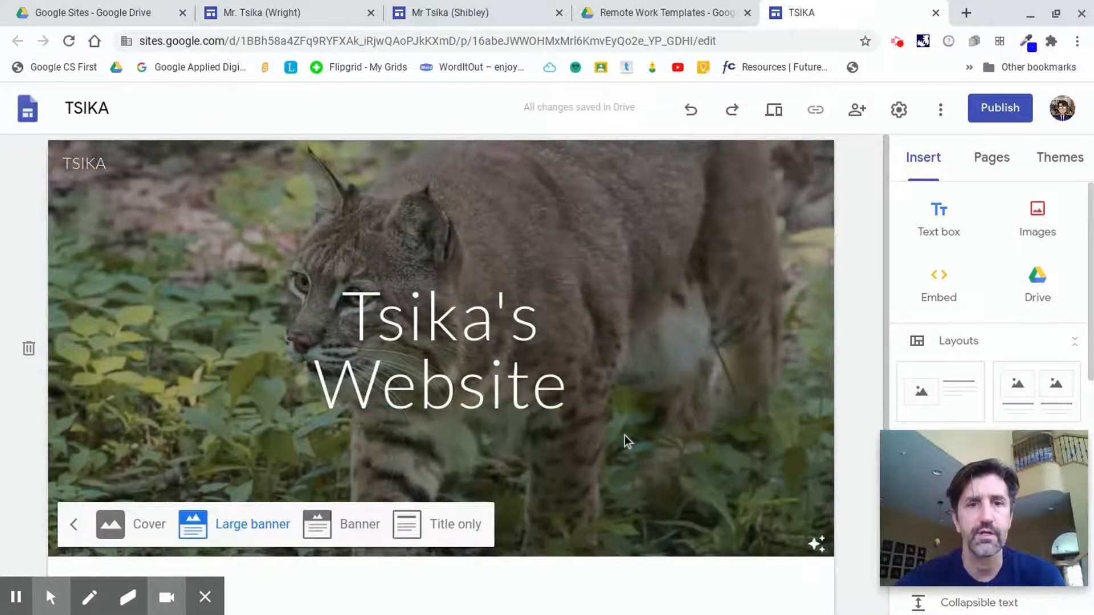
scroll(626, 436, down, 1)
click(584, 566)
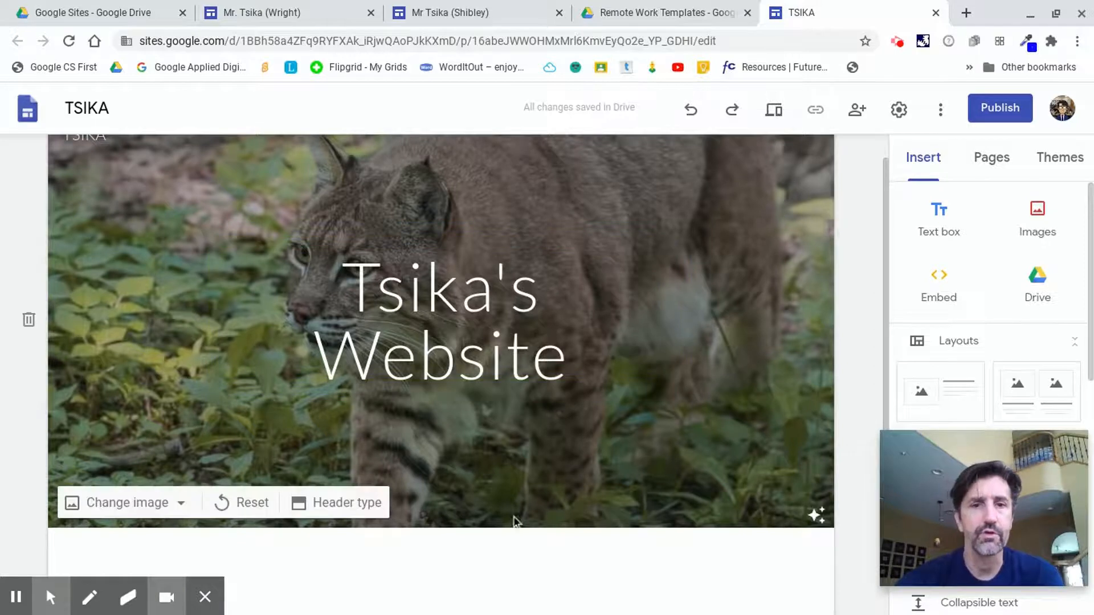
Open the Google Drive insert panel and close it without inserting anything.
scroll(616, 546, down, 2)
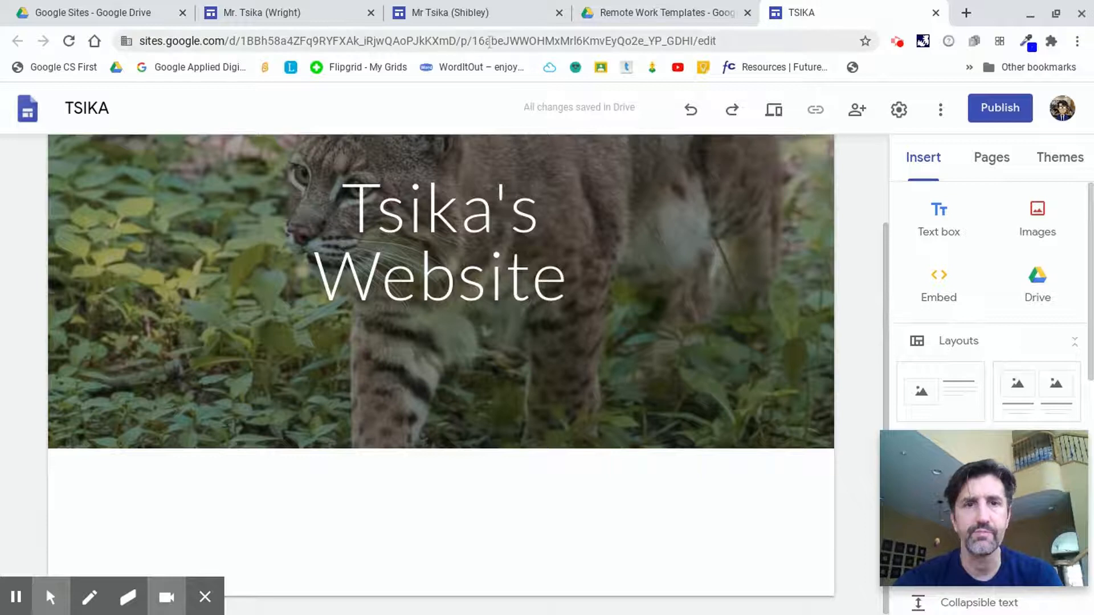
click(413, 48)
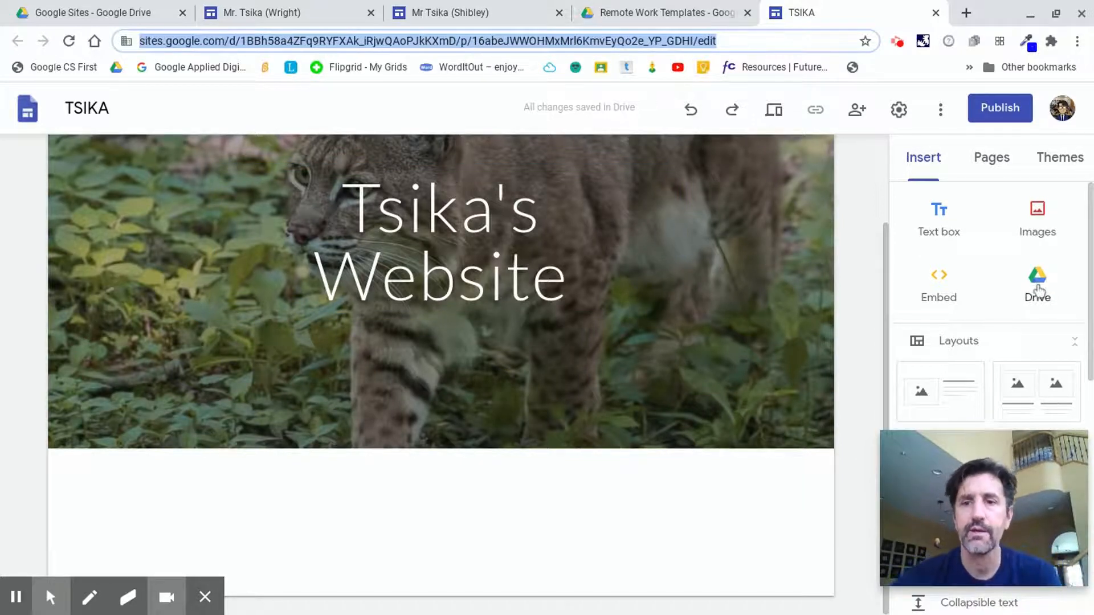
click(1038, 287)
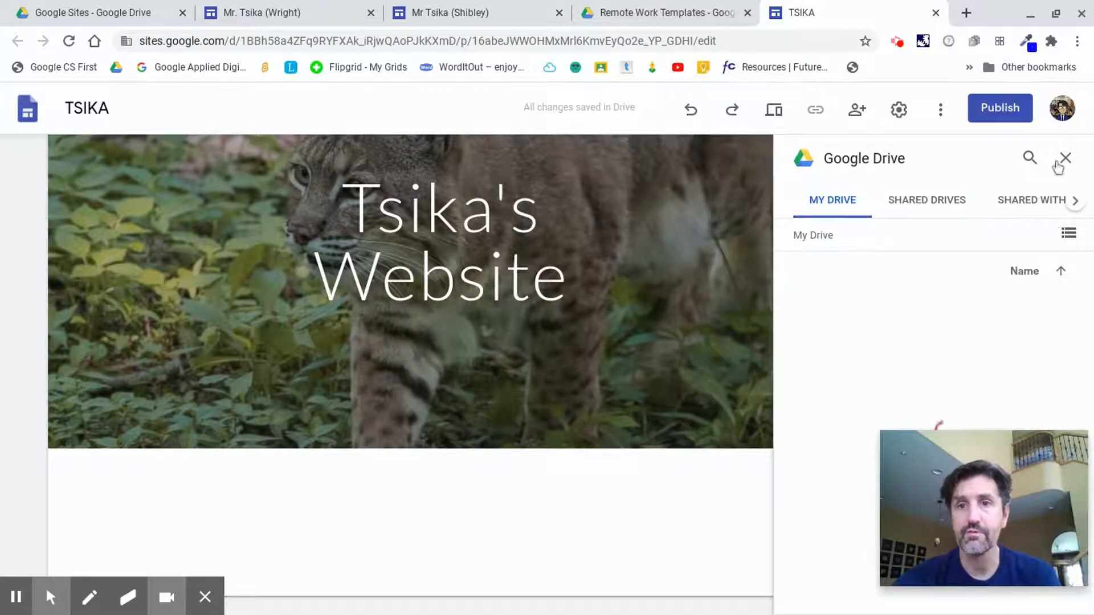
click(1060, 162)
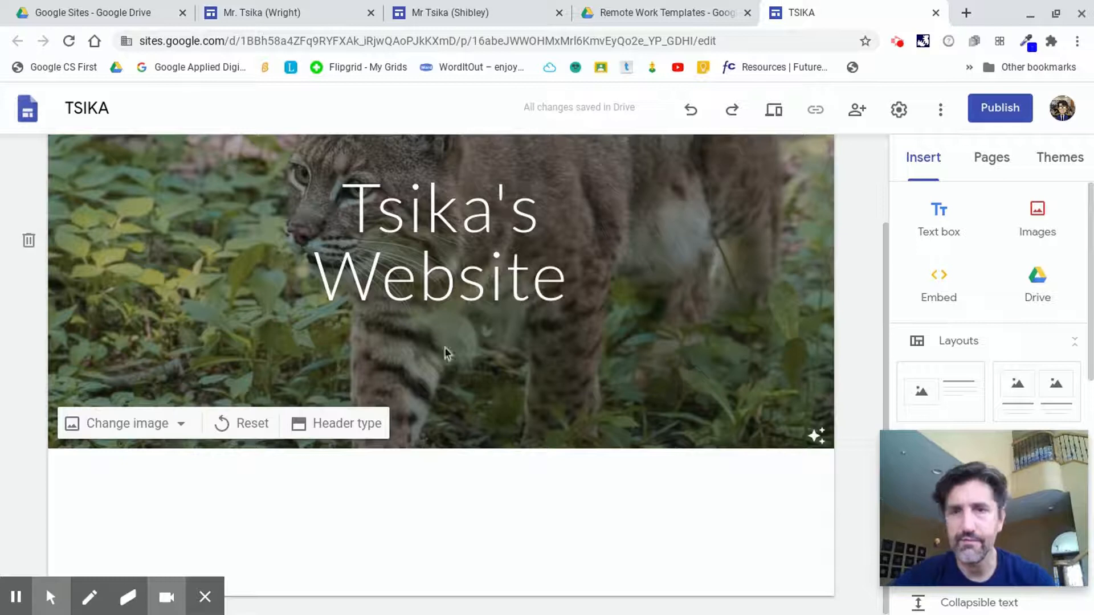
double_click(701, 335)
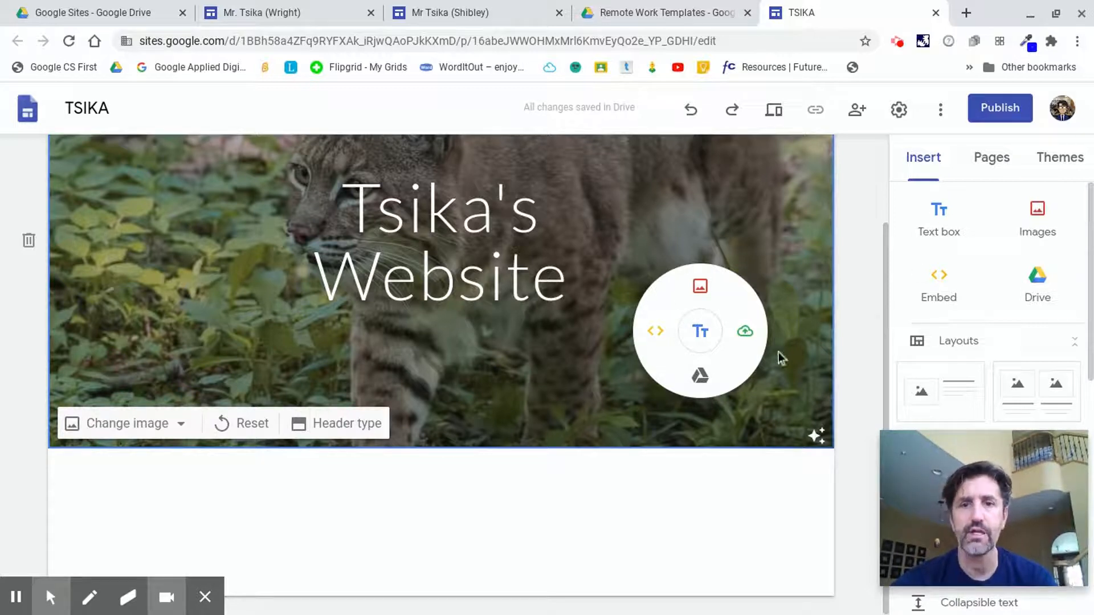
double_click(798, 327)
double_click(674, 396)
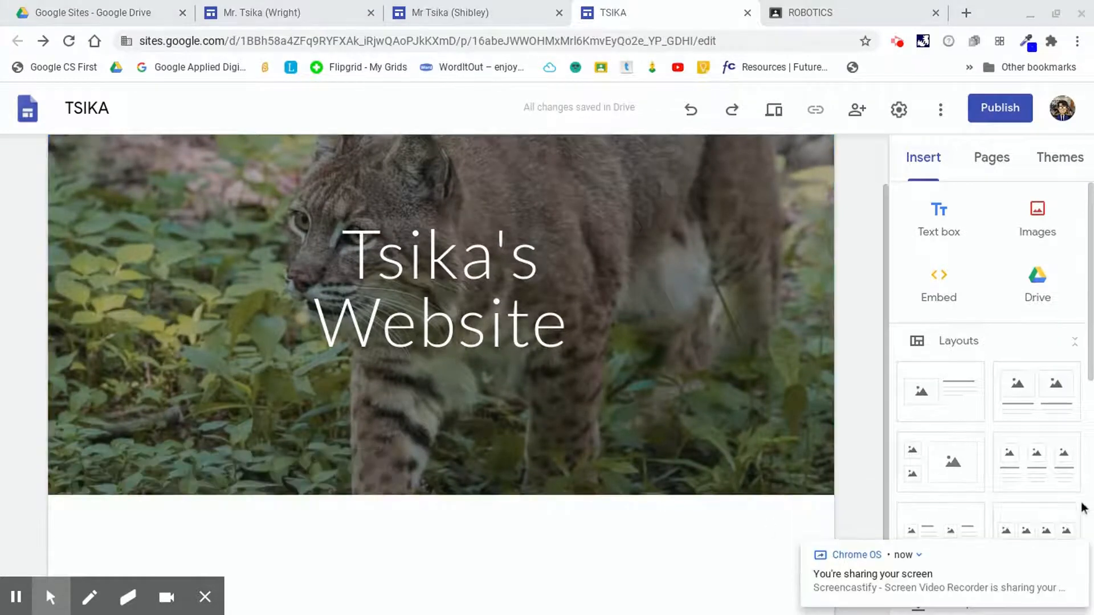
click(1077, 553)
scroll(443, 495, down, 2)
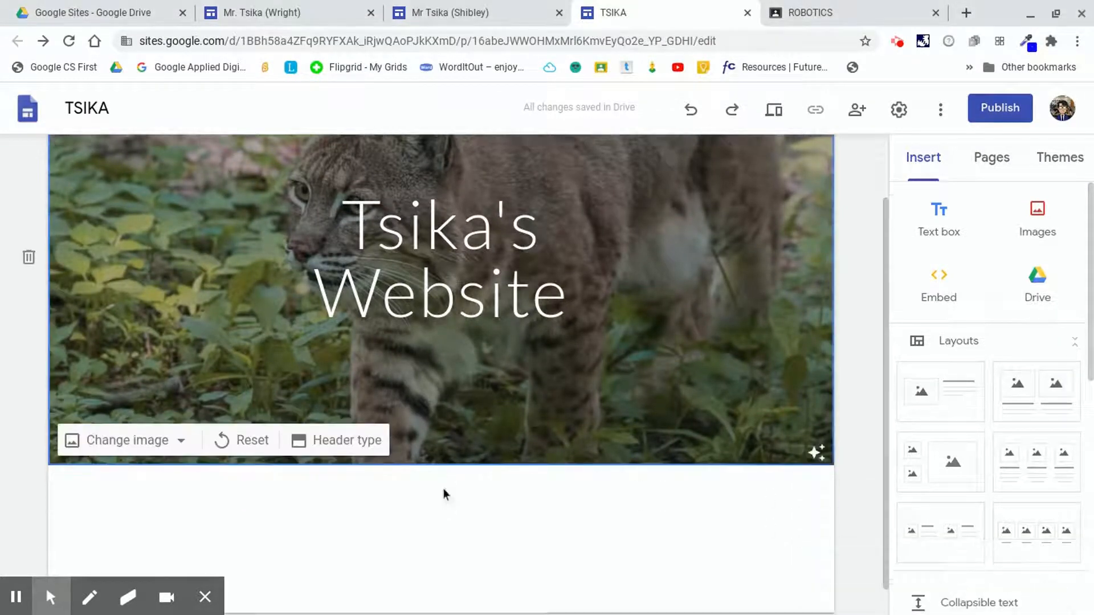
Switch to the Mr Tsika (Shibley) site, scroll through its sections, and return to the TSIKA site.
click(512, 16)
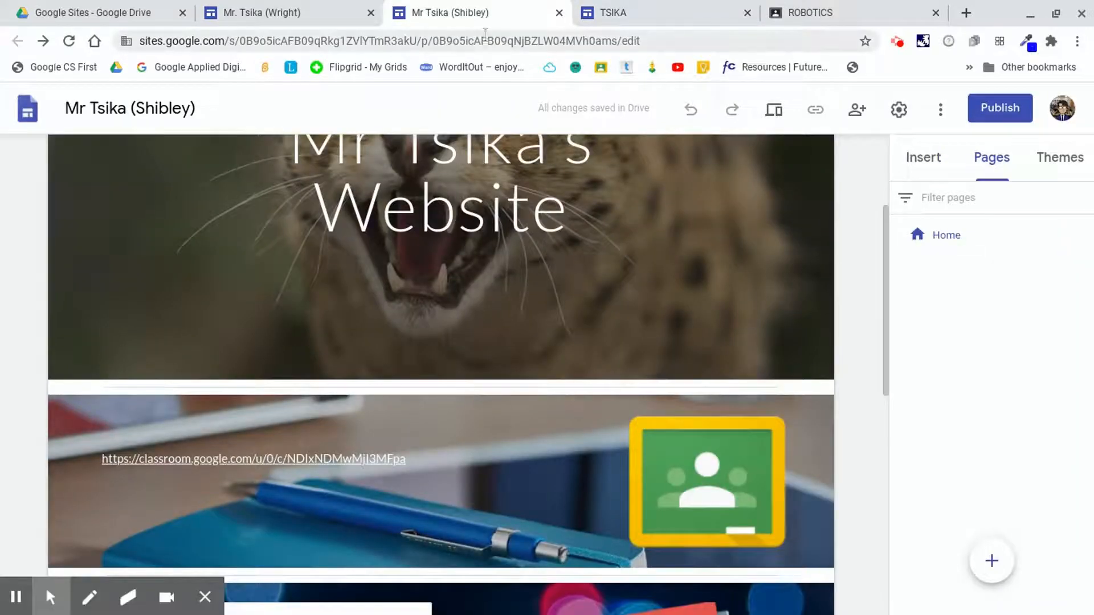
scroll(530, 386, down, 2)
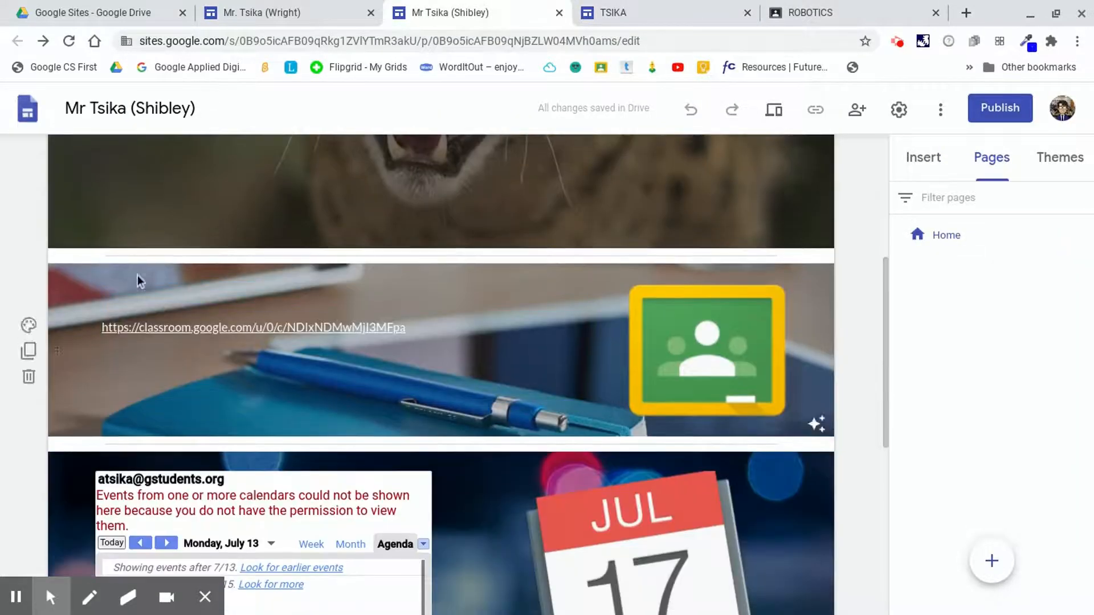
click(670, 10)
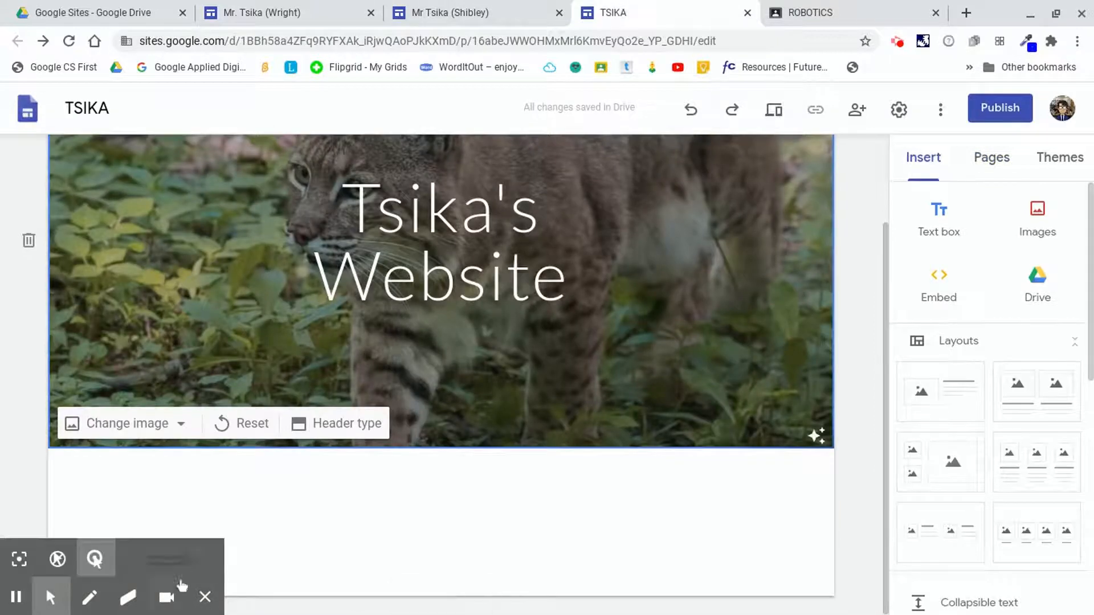
click(201, 598)
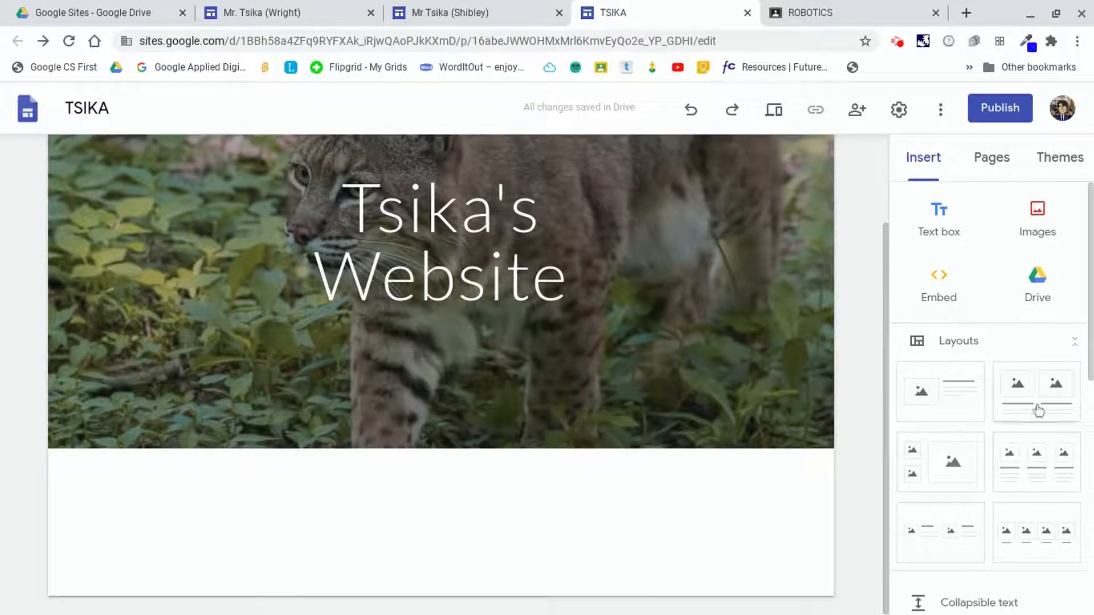
Add an image-and-text layout section, then undo, redo and undo it again.
click(955, 403)
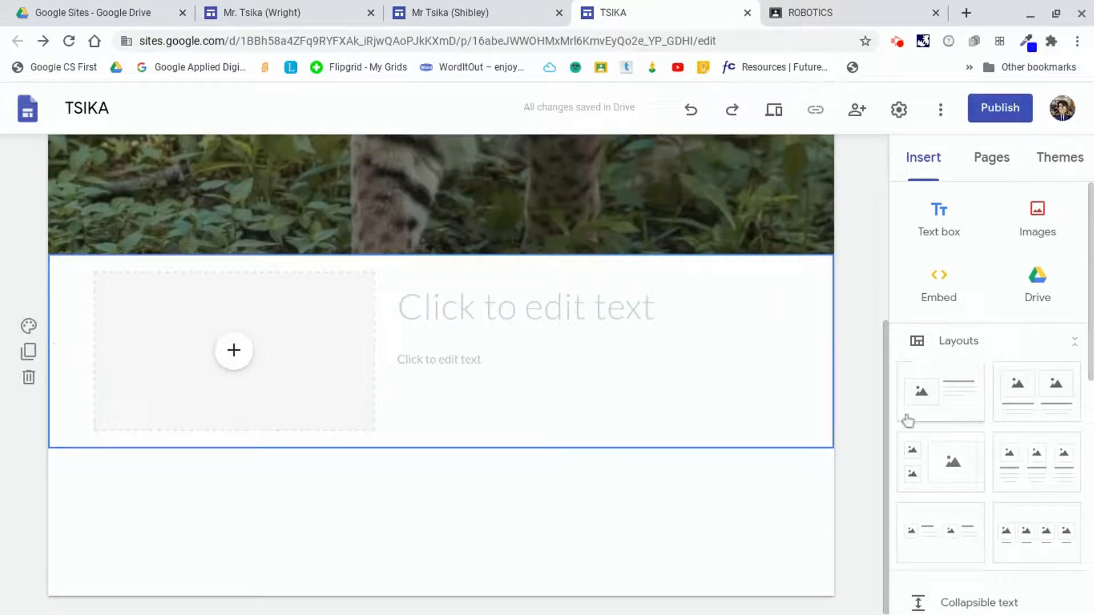
click(692, 111)
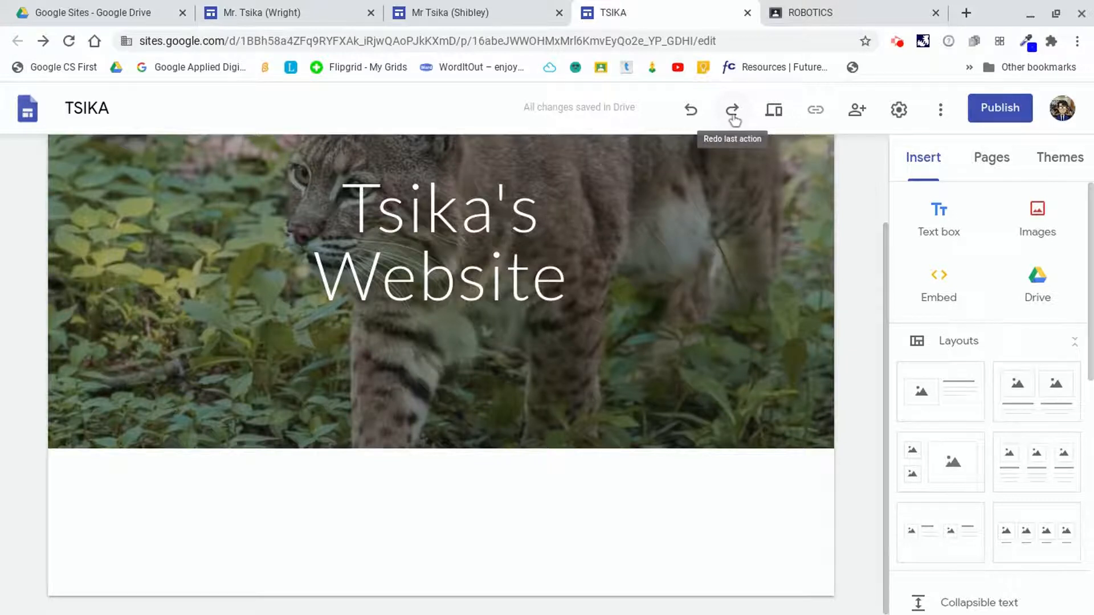
click(734, 114)
click(693, 110)
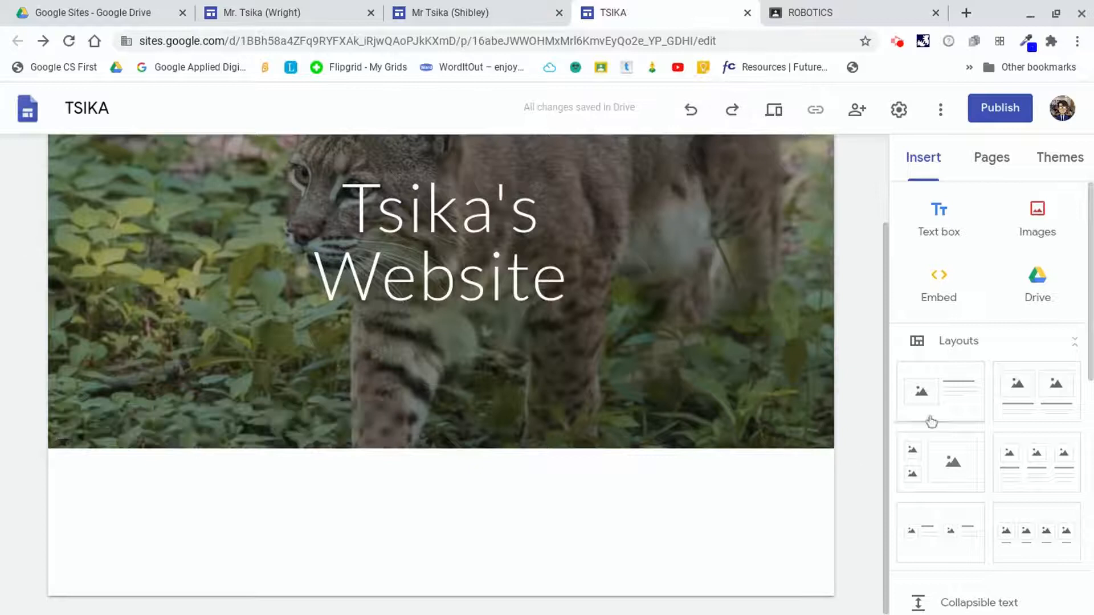
Add a three-column layout section below the header and undo it.
click(1035, 468)
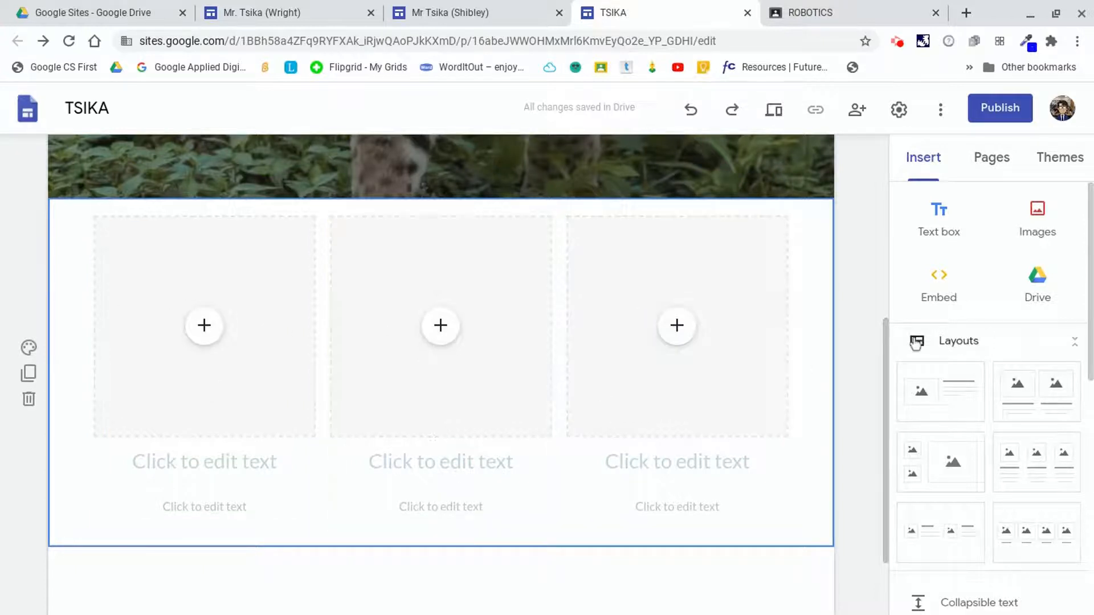
scroll(940, 468, down, 1)
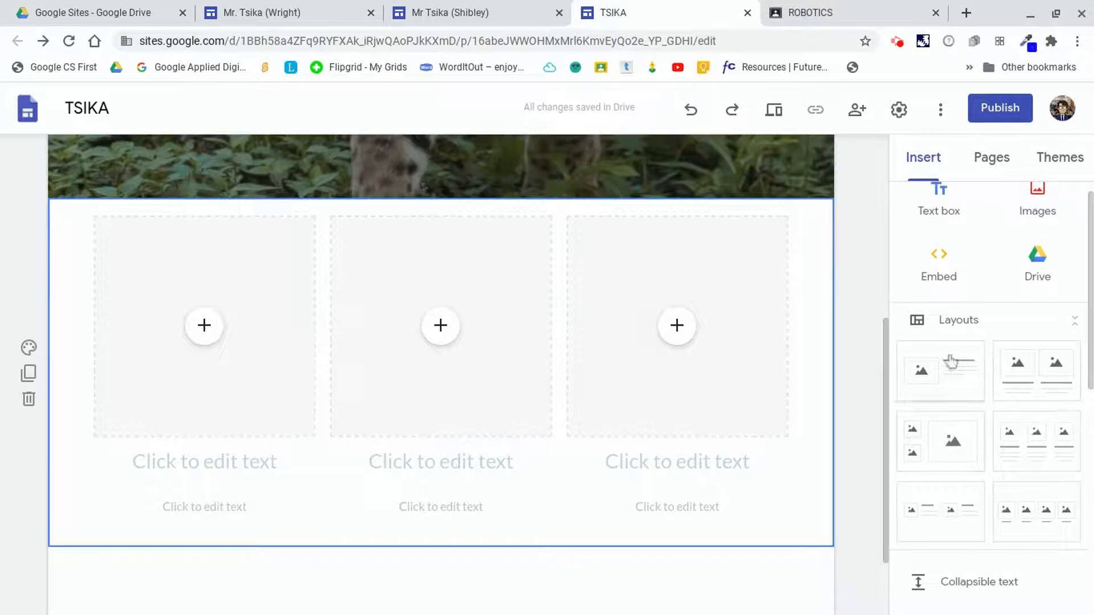
click(691, 110)
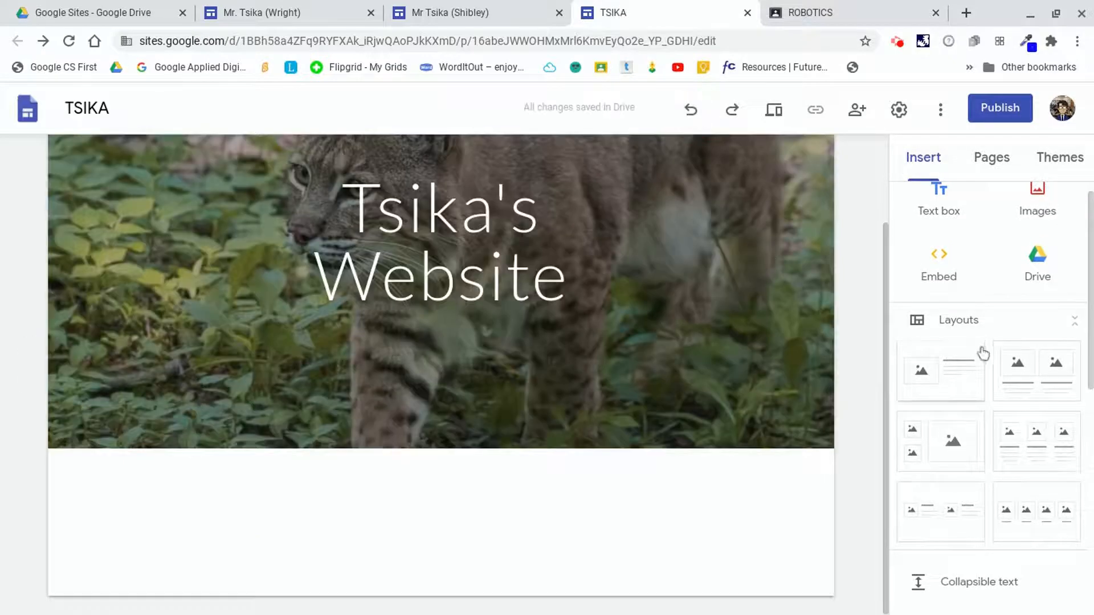
Add an image-and-text layout section below the header.
click(956, 379)
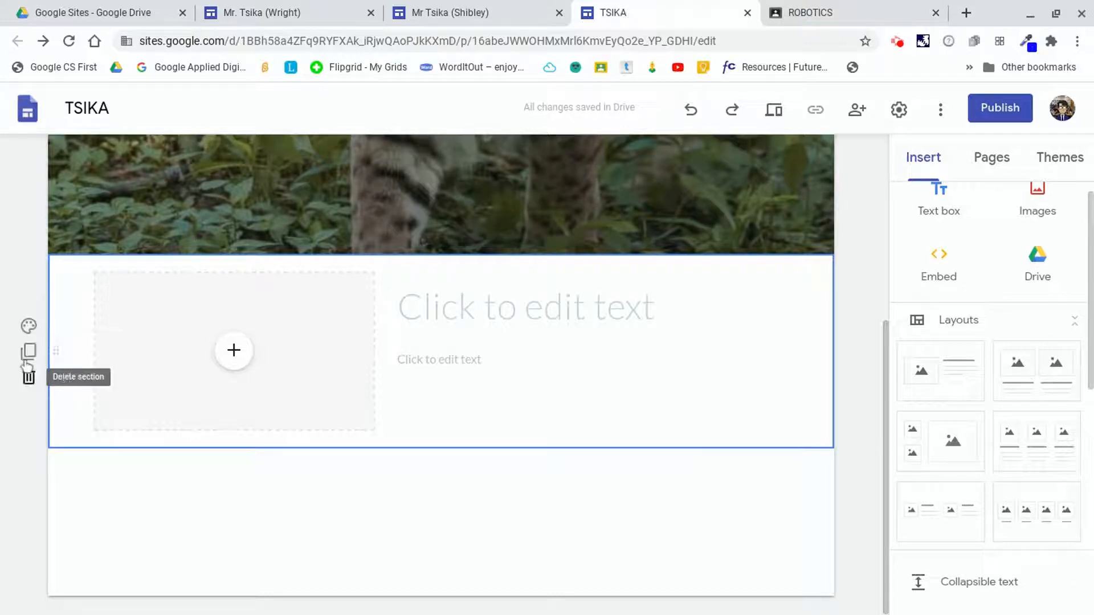
scroll(81, 258, up, 1)
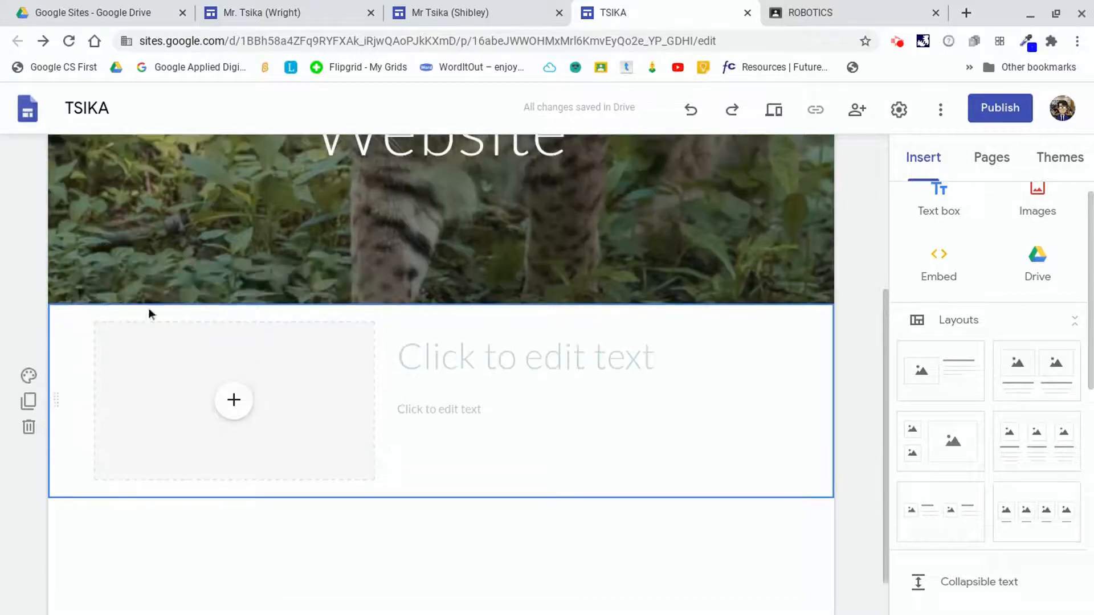
scroll(32, 342, down, 1)
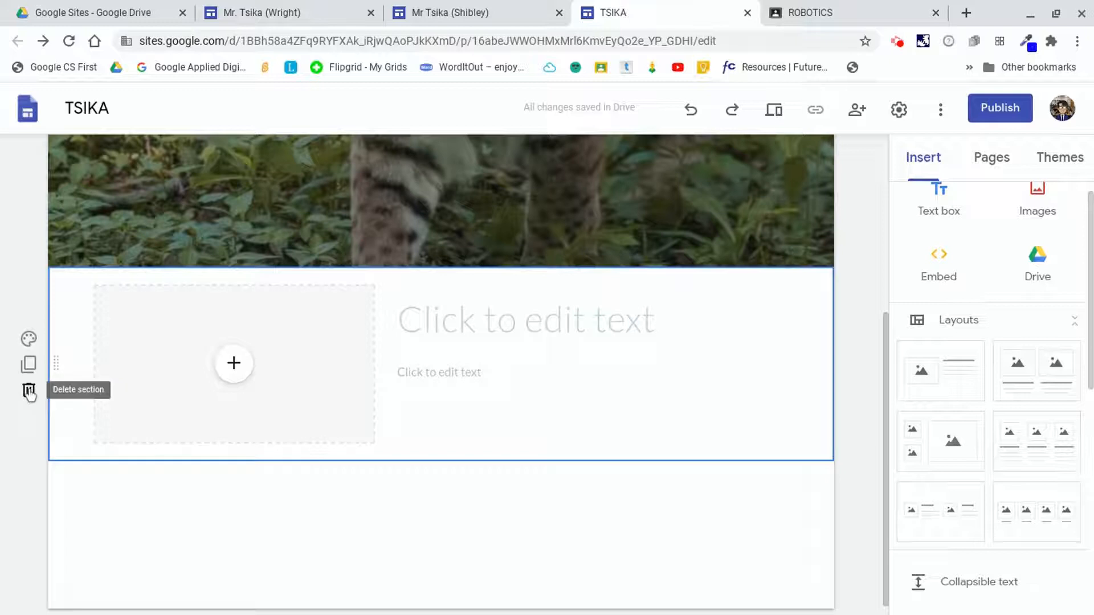
Set the new section's background to the gallery image of a blue notebook, pen and tablet.
click(30, 340)
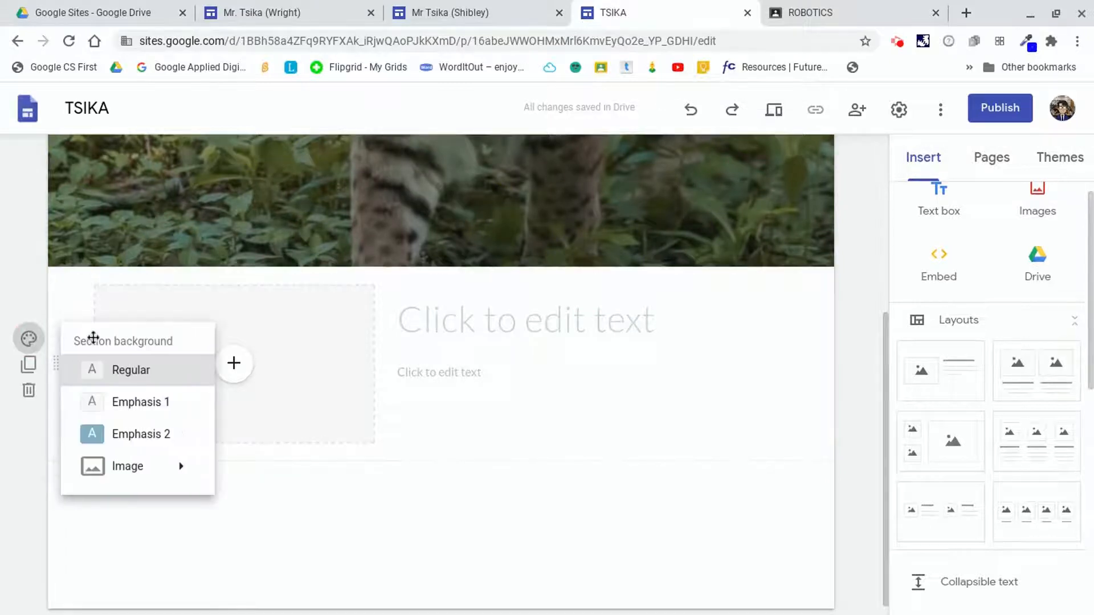
mouse_move(182, 480)
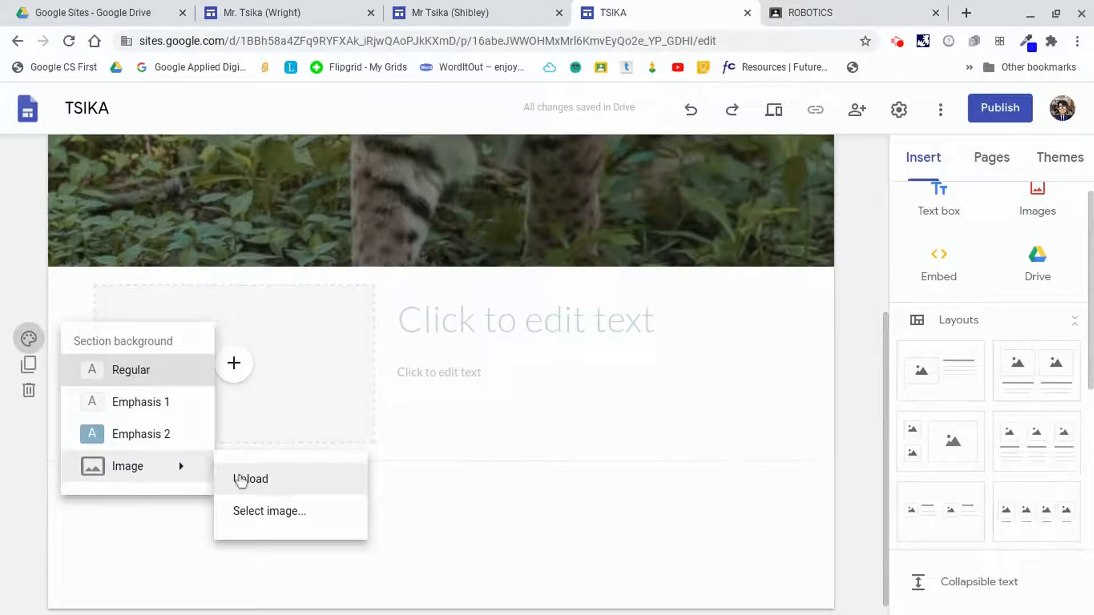
click(271, 513)
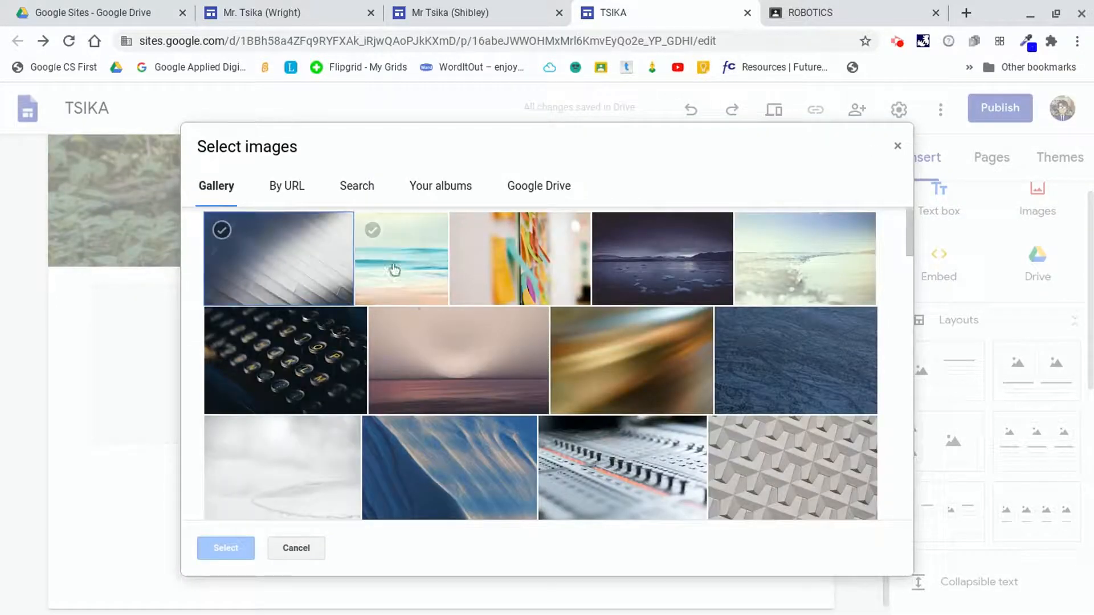
scroll(425, 315, down, 5)
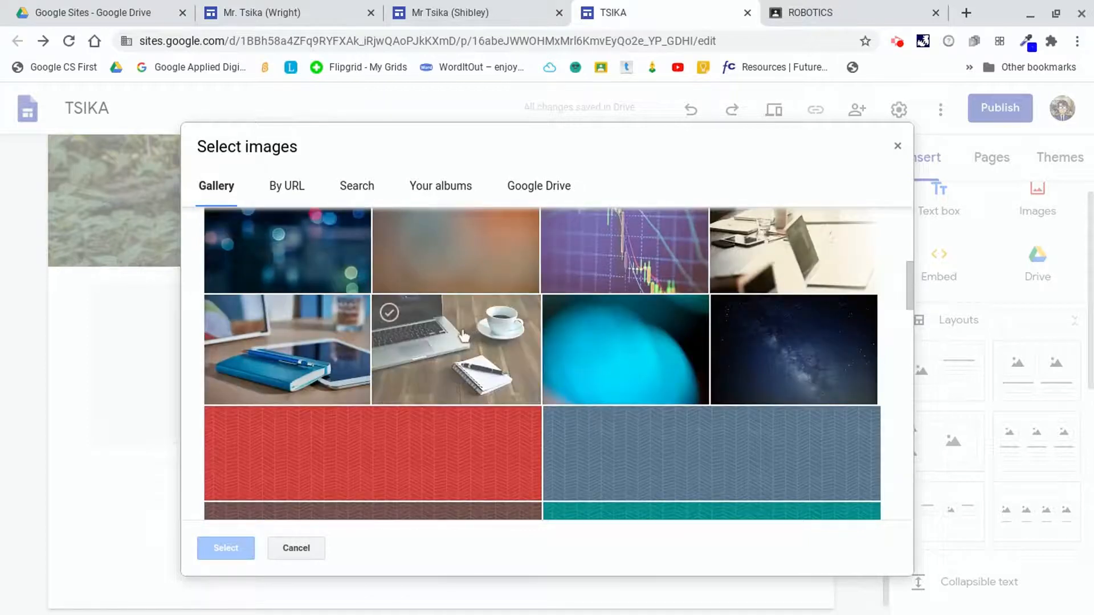
scroll(463, 336, down, 2)
scroll(373, 308, up, 1)
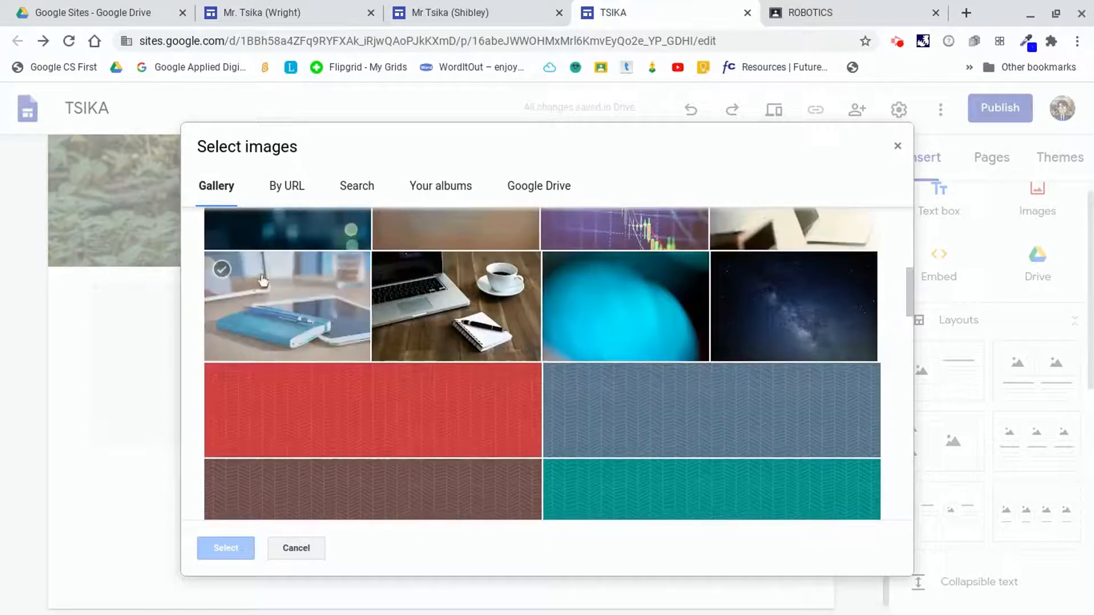
click(305, 308)
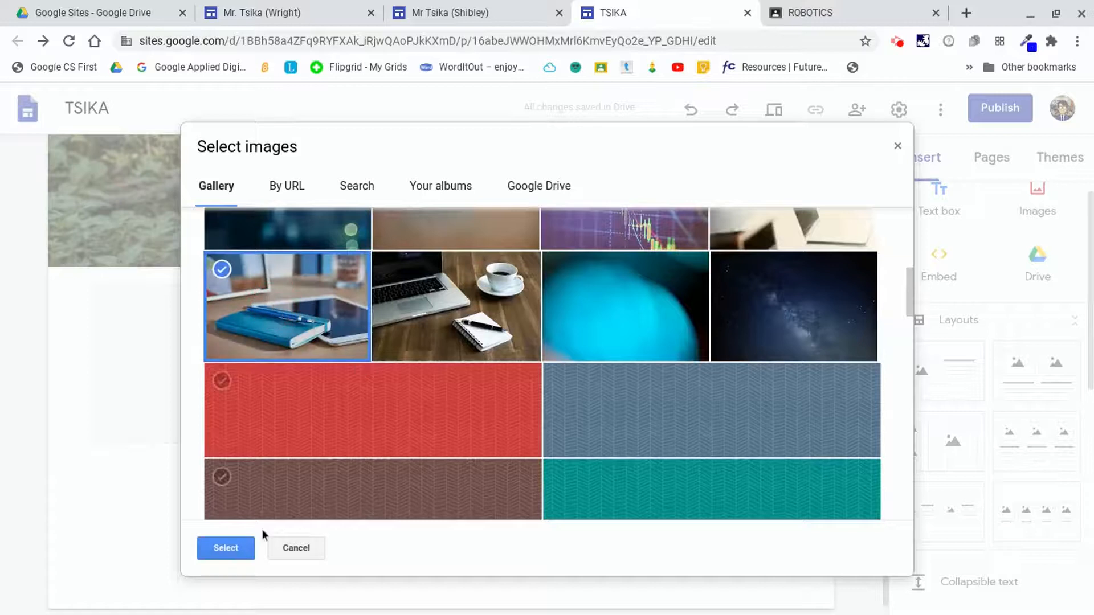
click(226, 548)
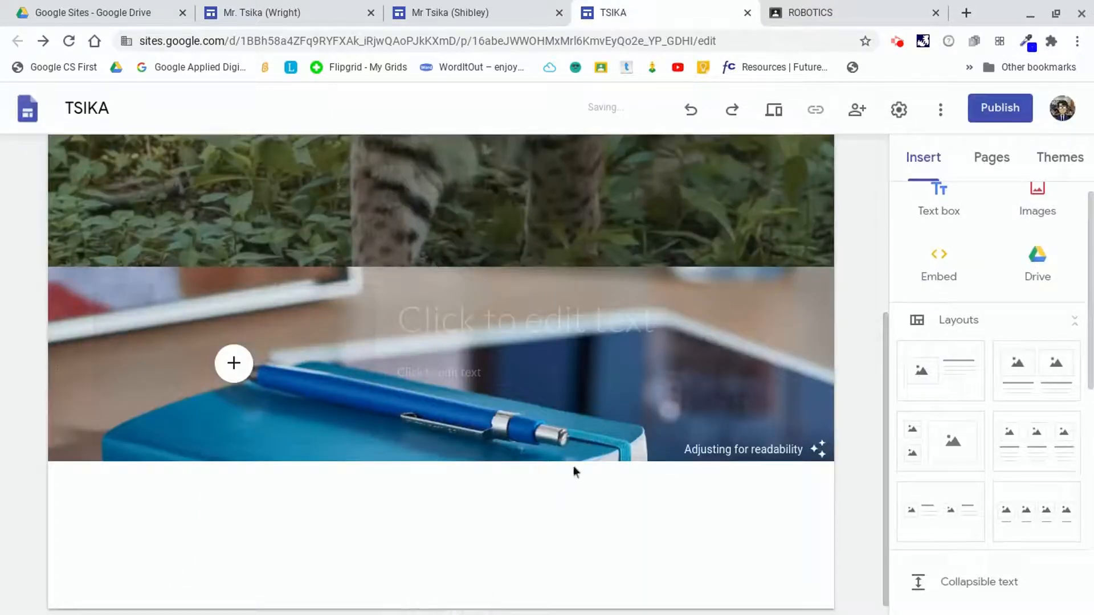
Title the section GOOGLE CLASSROOM and widen the title box leftward so it fits on one line.
click(430, 316)
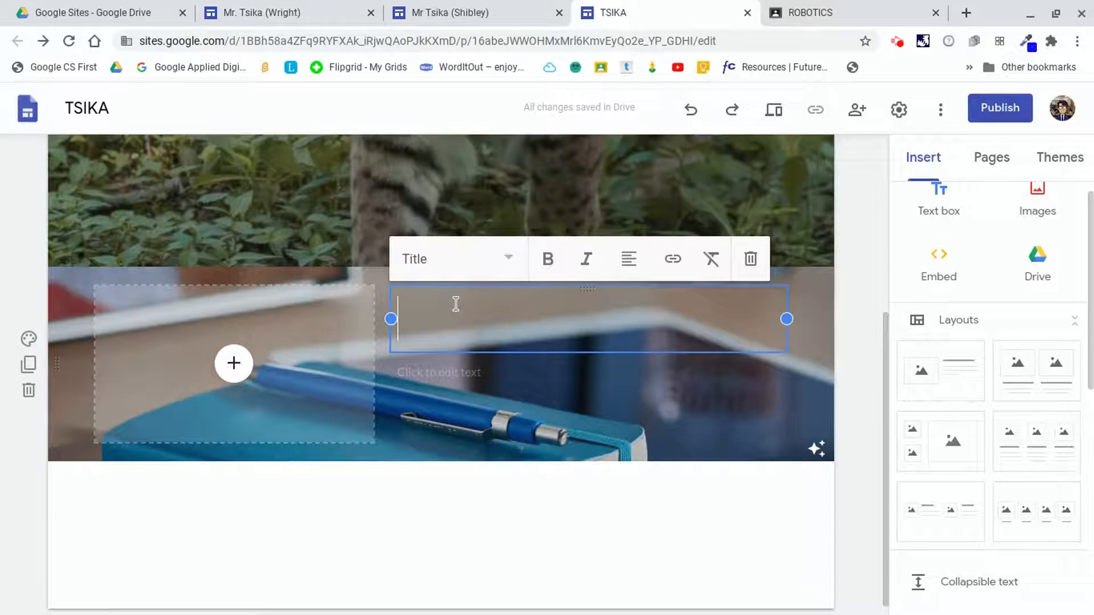
text(GOOGLE CLASSROOM)
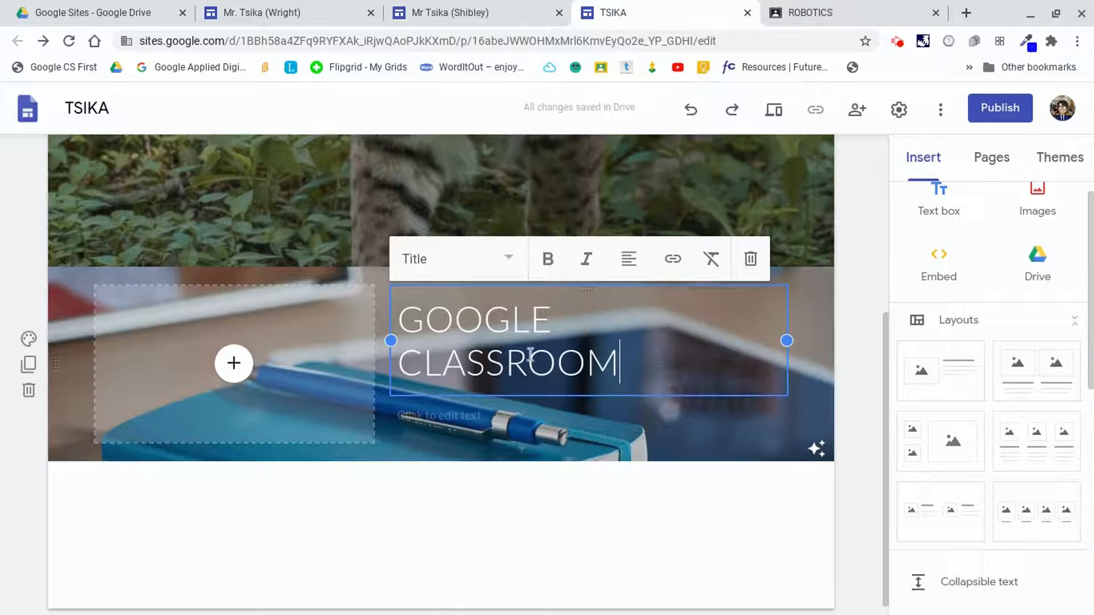
mouse_move(787, 340)
mouse_down()
mouse_move(798, 340)
mouse_move(768, 365)
mouse_move(798, 353)
mouse_move(787, 340)
mouse_up()
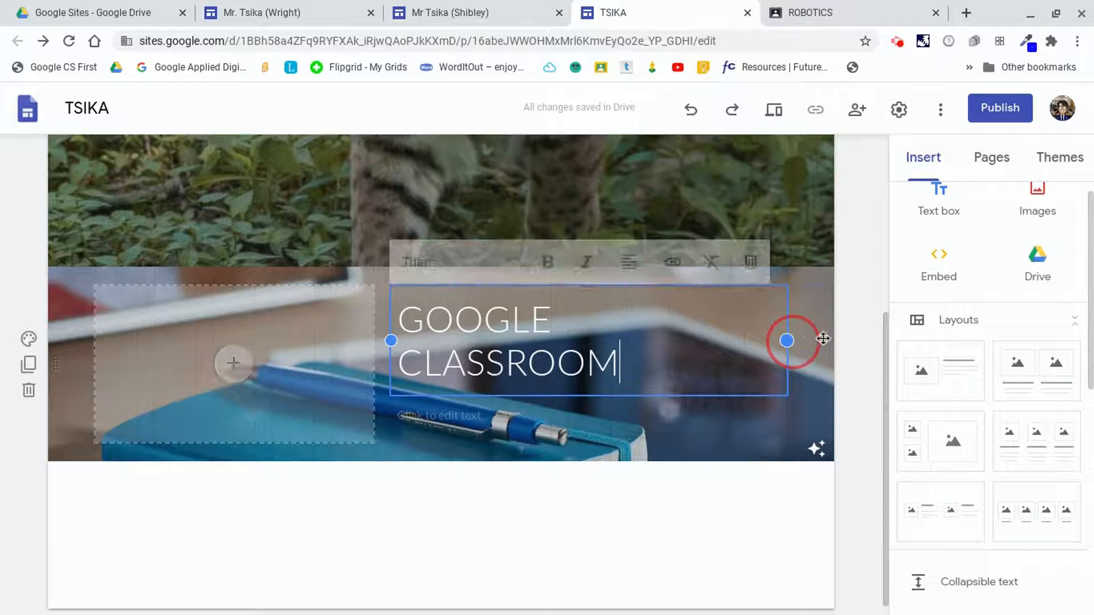
drag(387, 333, 365, 340)
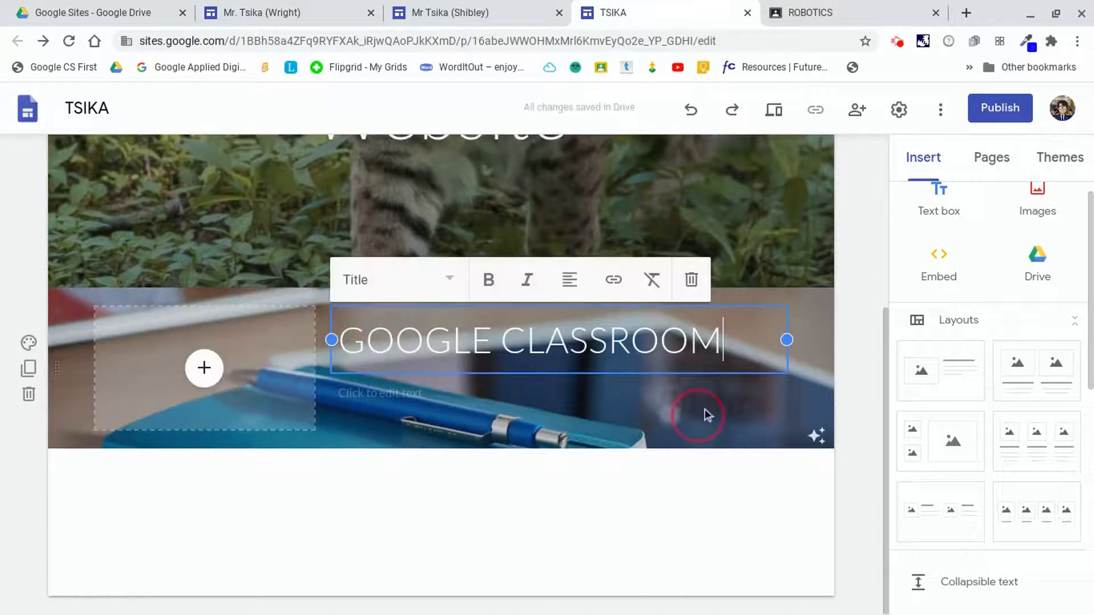
Compare with the Google Classroom section on the Mr Tsika (Shibley) site, then return to the TSIKA site.
click(207, 439)
key(ctrl+shift+Tab)
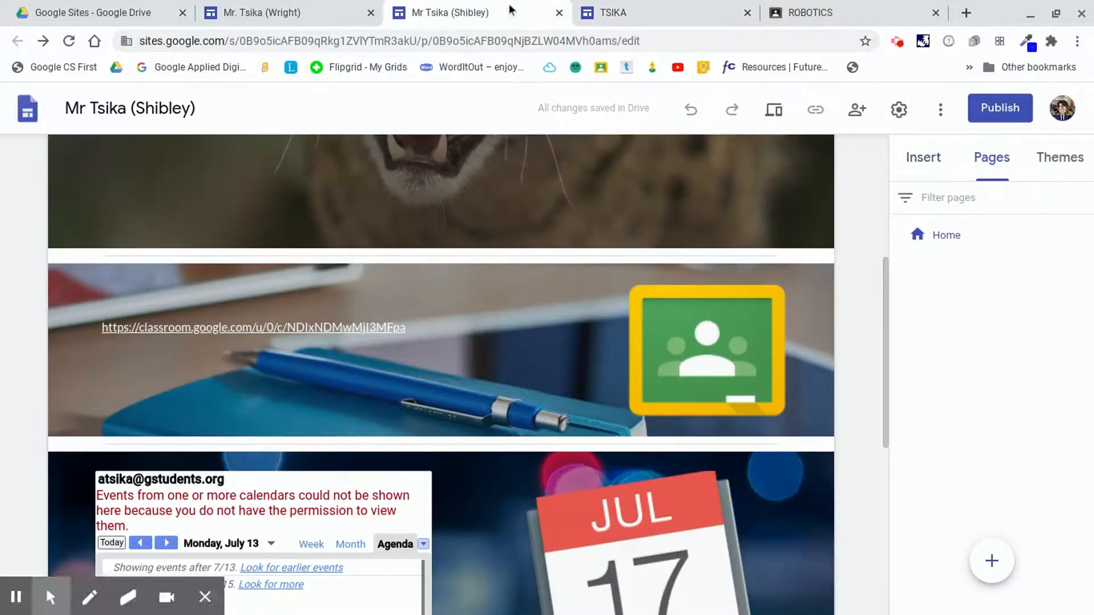
click(710, 16)
Insert a Google Classroom logo into the section's image placeholder via a Google image search for google classroom logo.
click(242, 394)
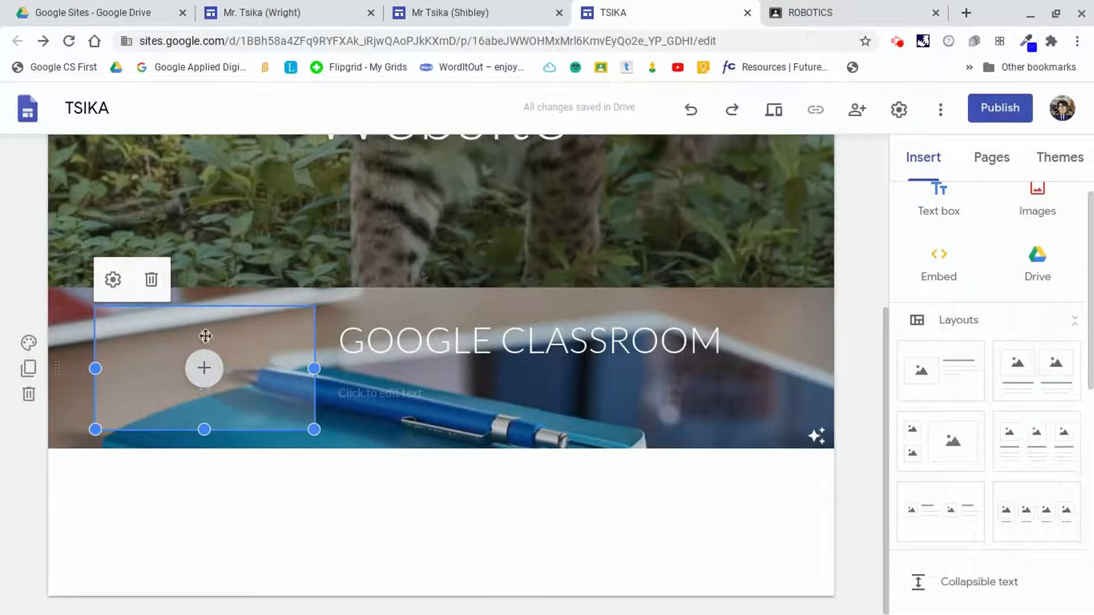
click(204, 372)
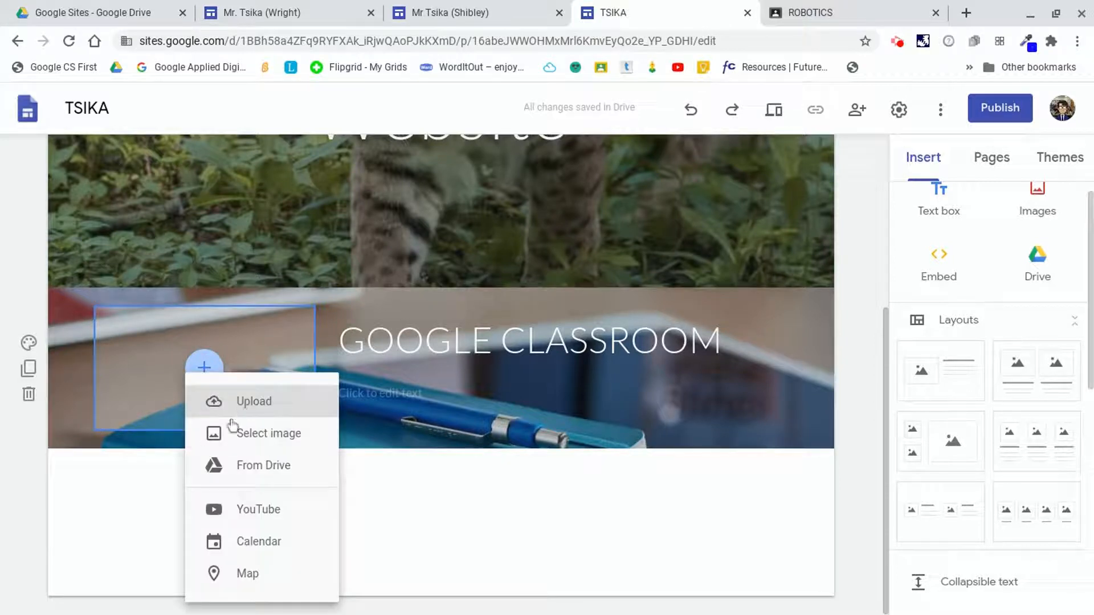
click(242, 433)
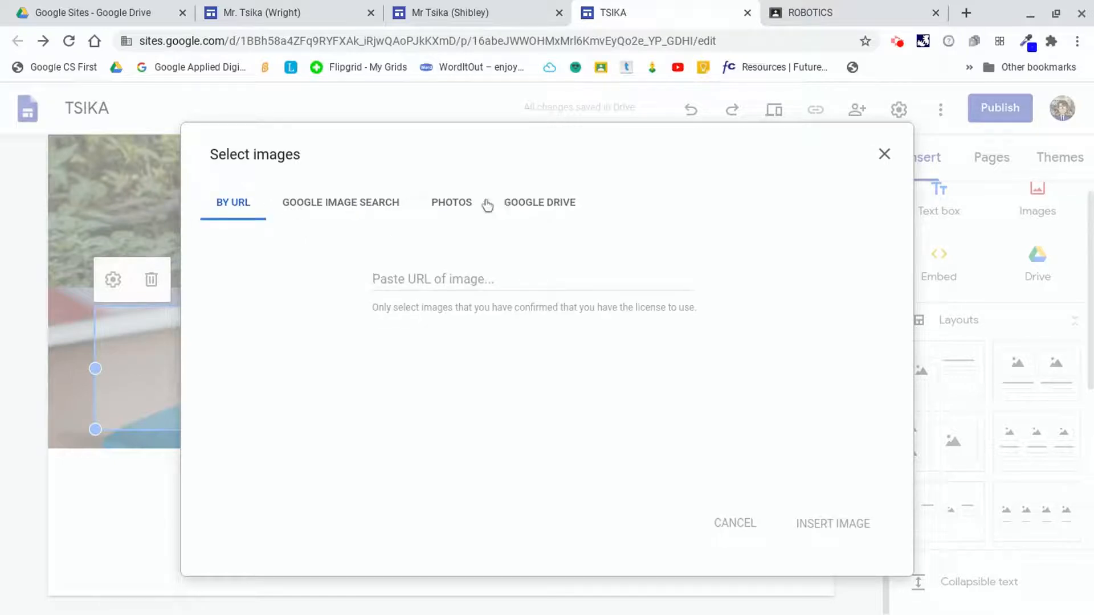
click(332, 199)
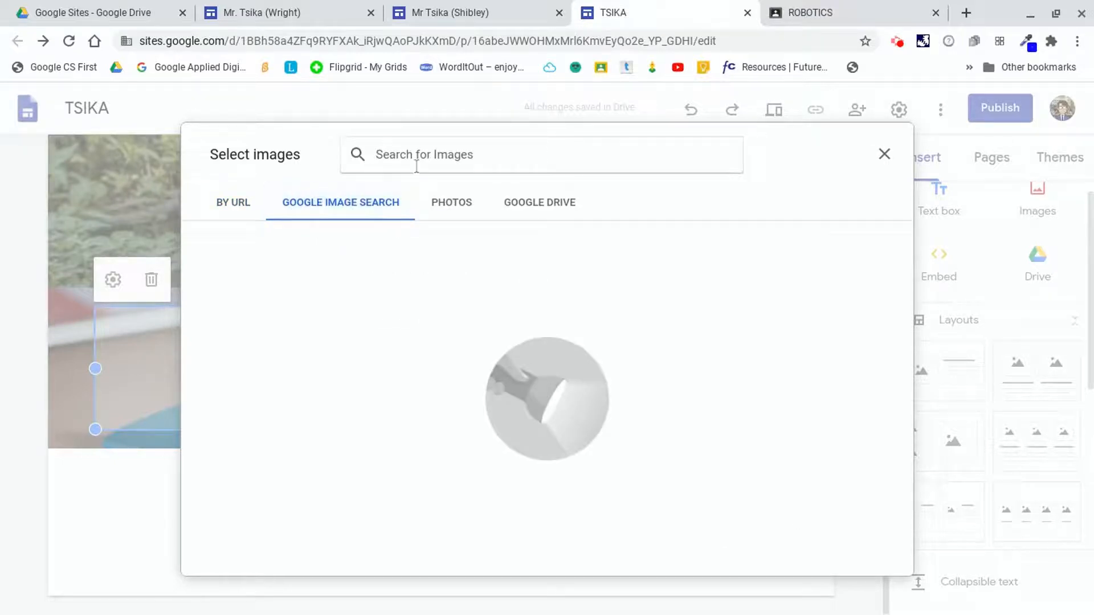
text(goo)
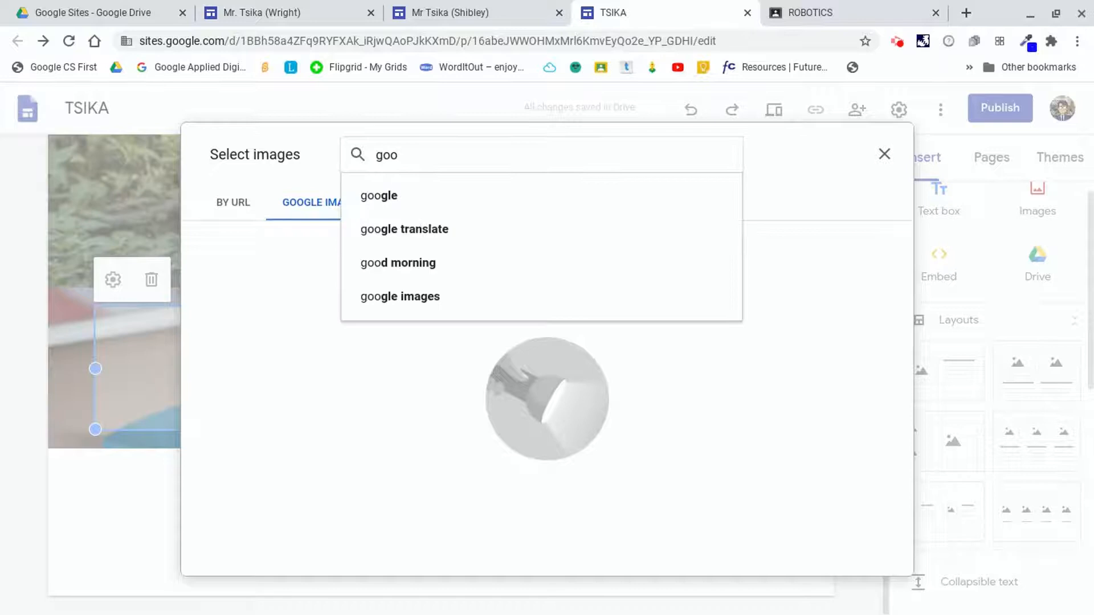
text(gle class)
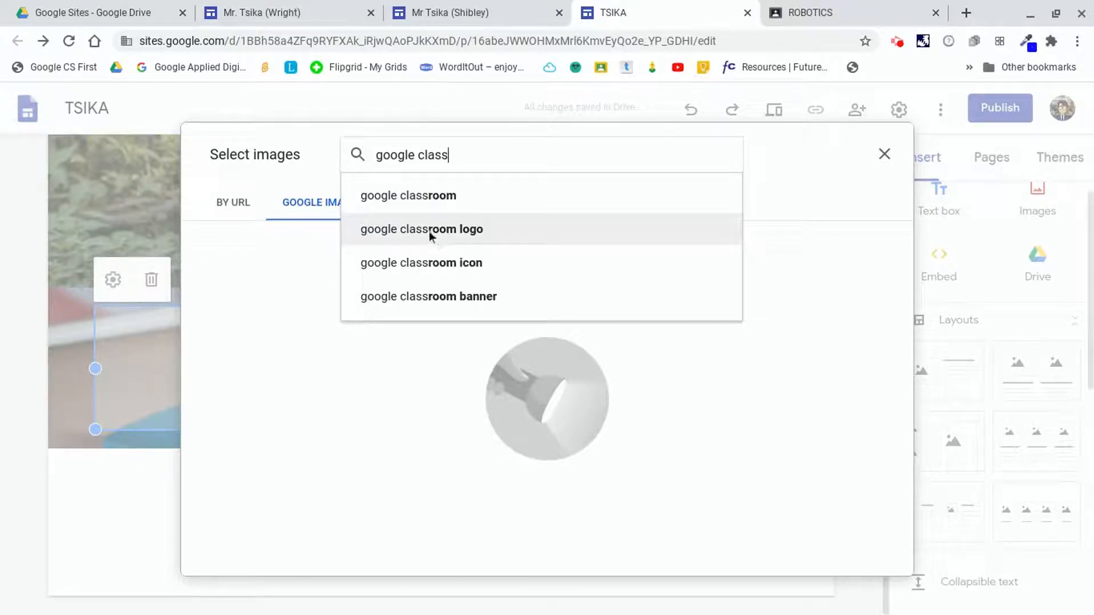
click(453, 228)
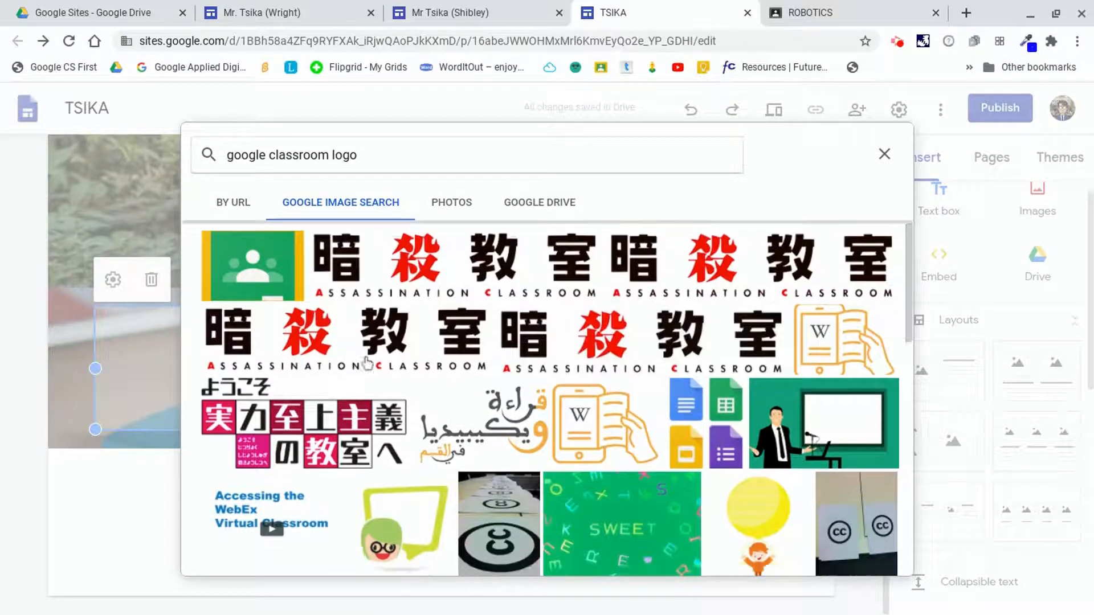
click(264, 287)
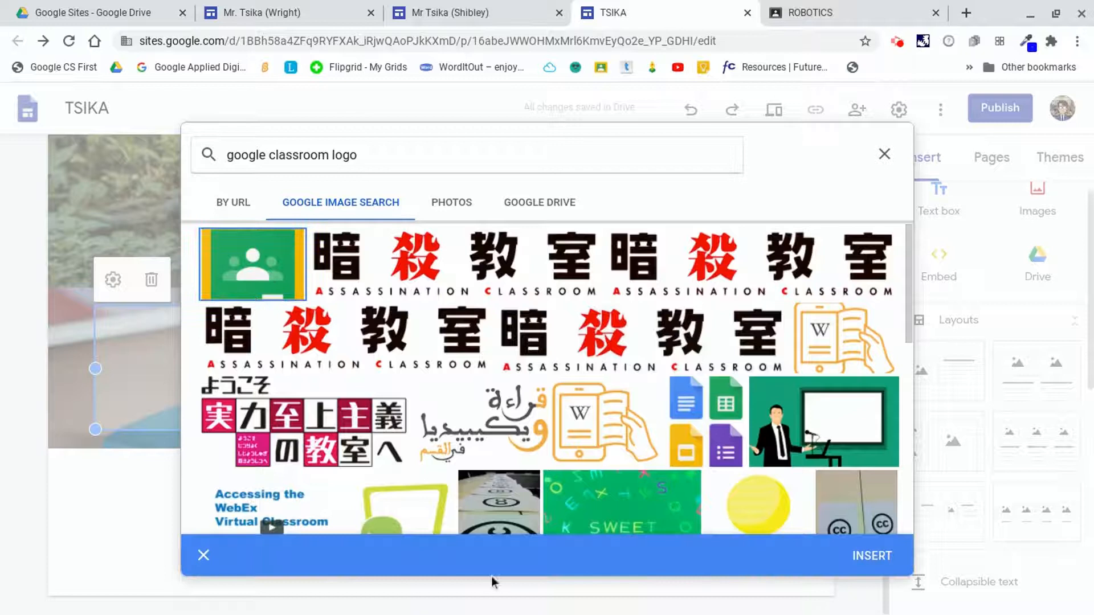
click(870, 557)
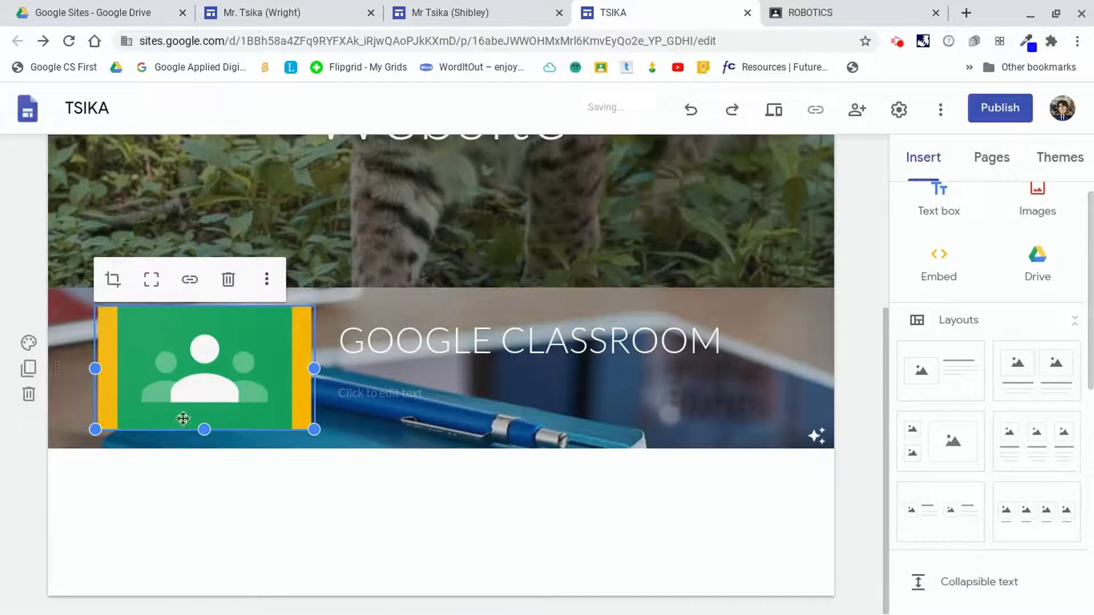
Stretch the logo image taller to fill the section and select the empty text box under the title.
drag(204, 430, 204, 435)
drag(204, 435, 204, 499)
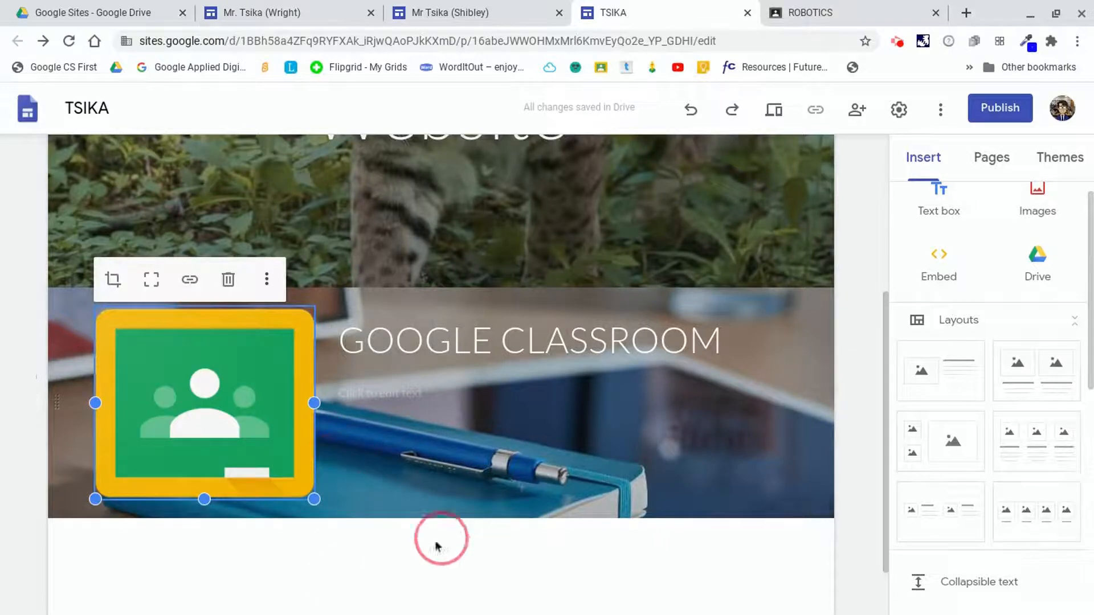
click(413, 393)
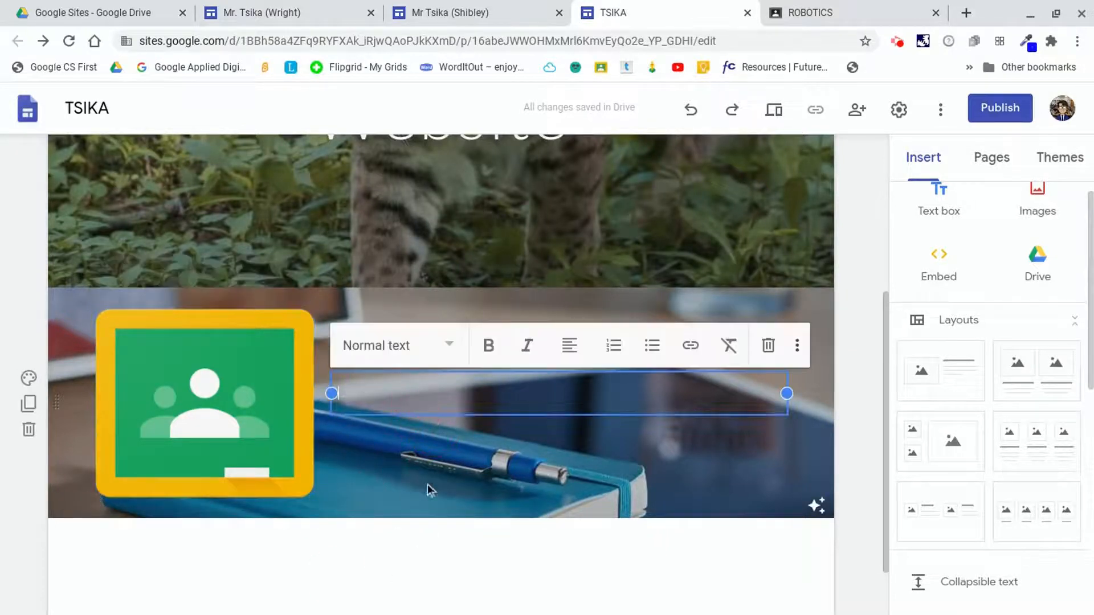
click(374, 433)
click(362, 396)
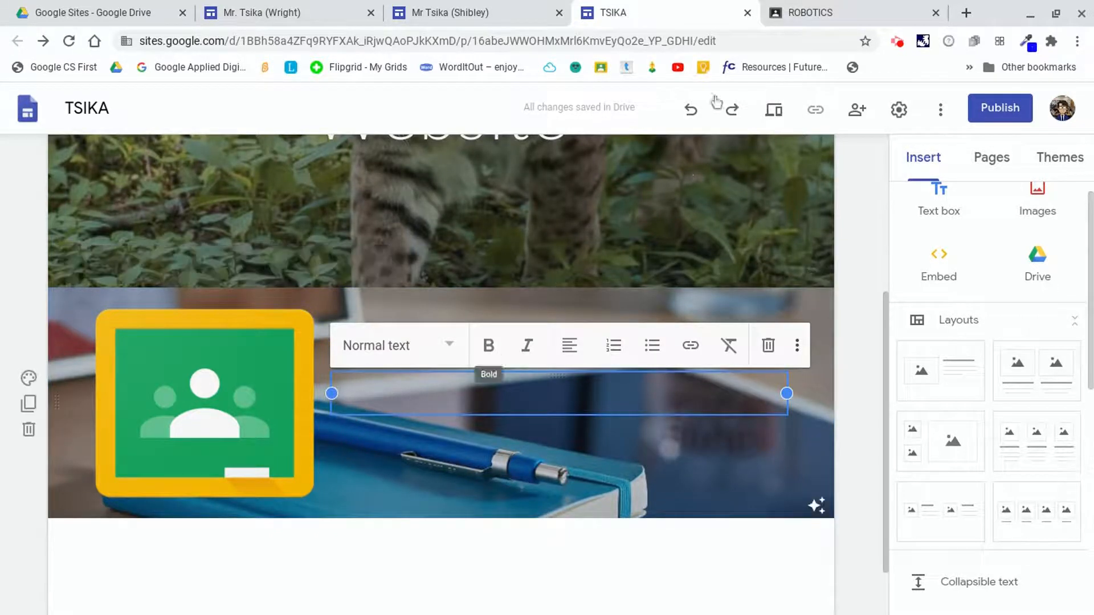
Copy the ROBOTICS class's Google Classroom web address from its browser tab.
click(833, 13)
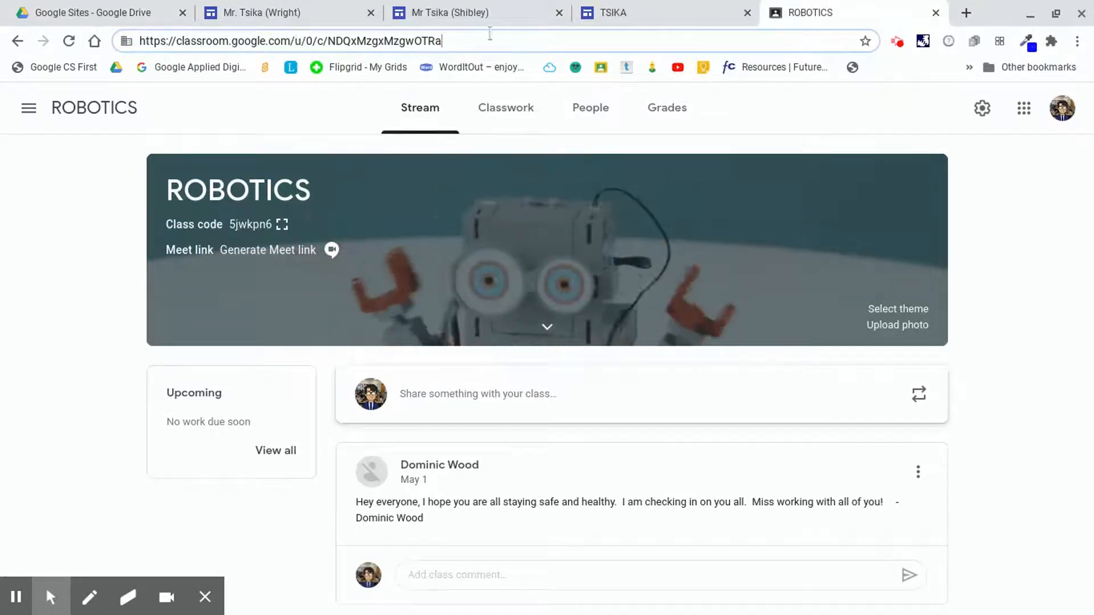
drag(458, 44, 138, 40)
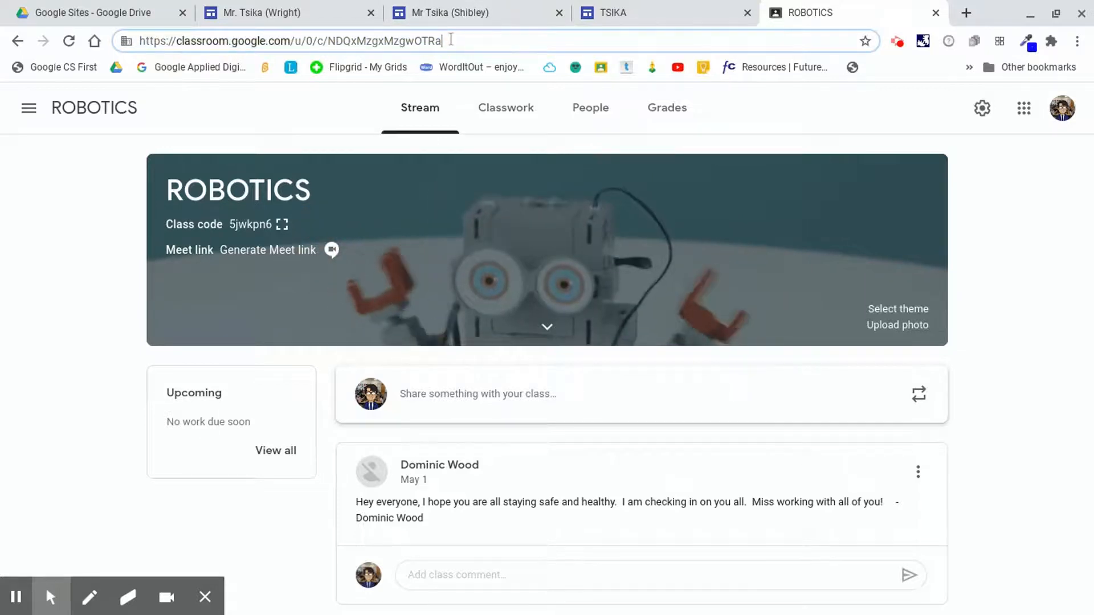
right_click(224, 39)
click(289, 142)
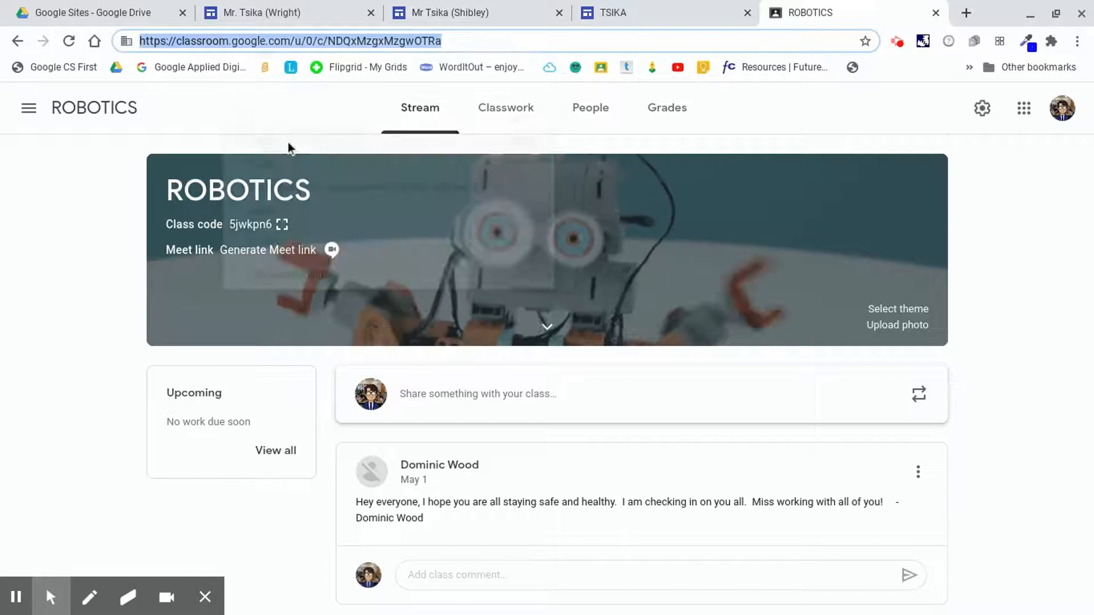
Paste the copied class link into the text box under GOOGLE CLASSROOM and open the link to test it.
click(626, 12)
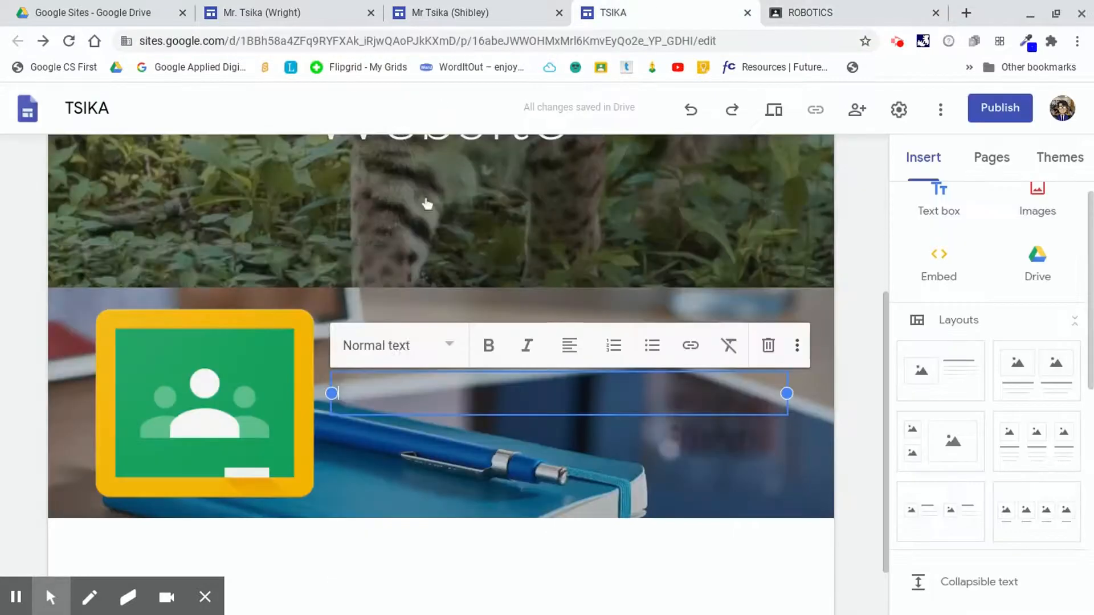
right_click(353, 395)
click(402, 244)
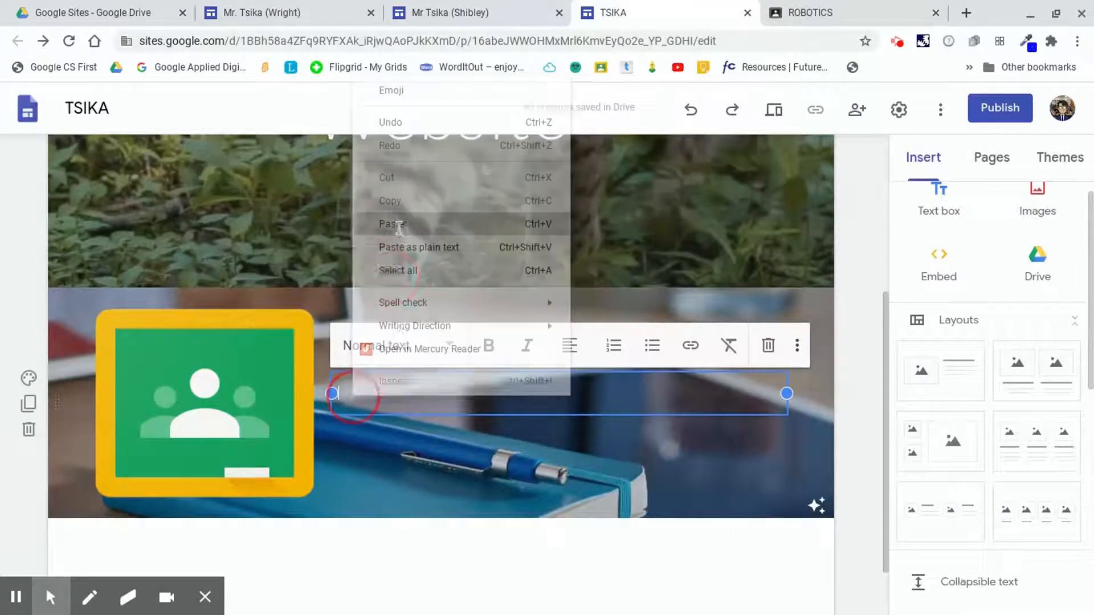
click(410, 471)
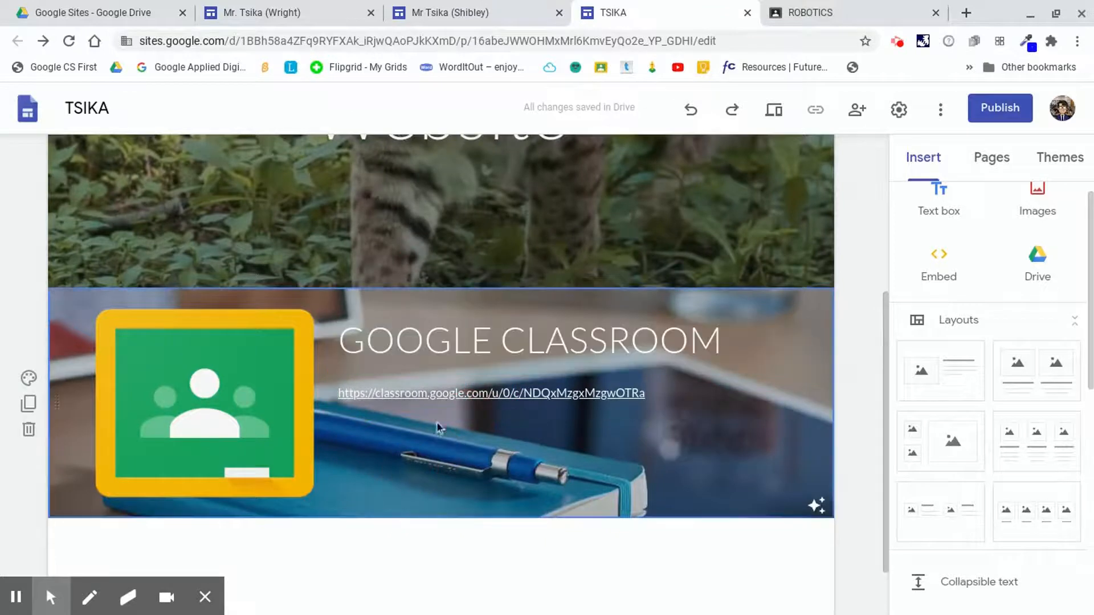
click(433, 393)
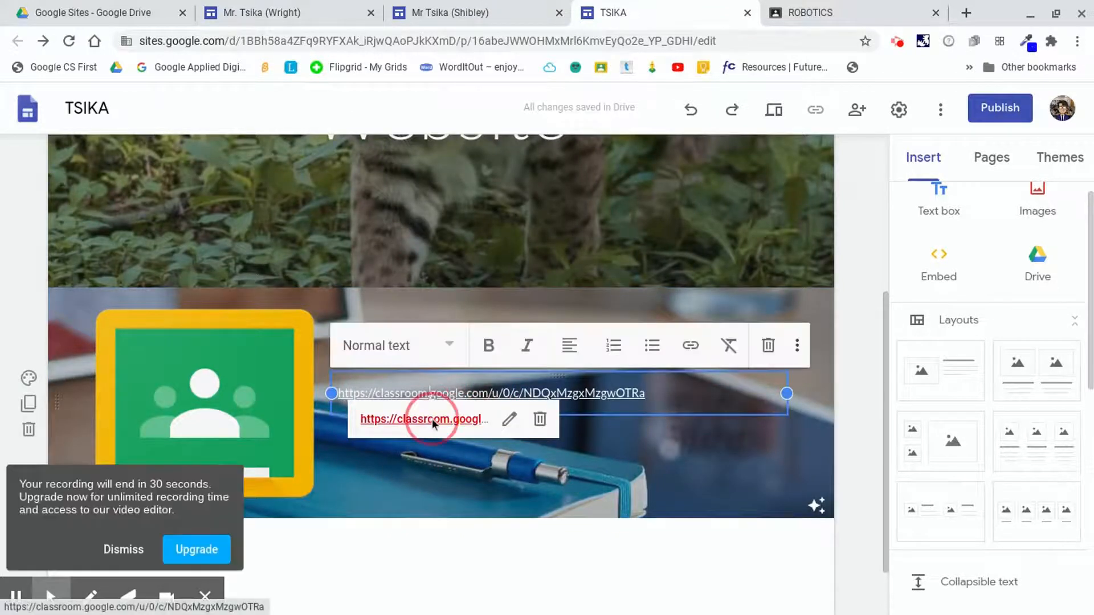
click(432, 419)
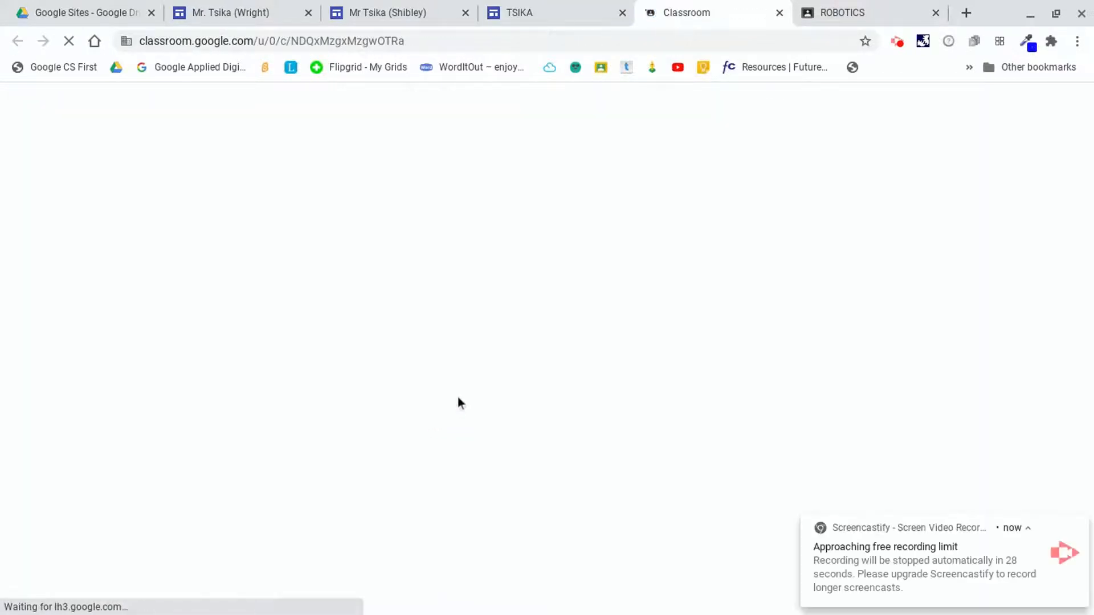
Compare with the Google Classroom section on the Mr Tsika (Shibley) site before returning to the TSIKA site.
click(120, 550)
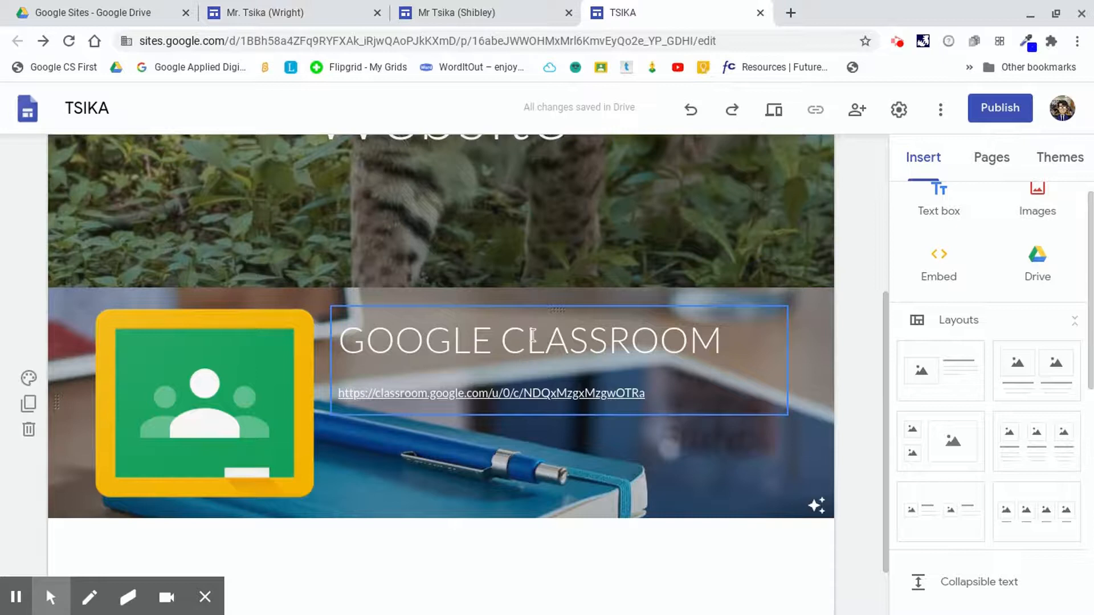
scroll(533, 335, down, 1)
click(489, 13)
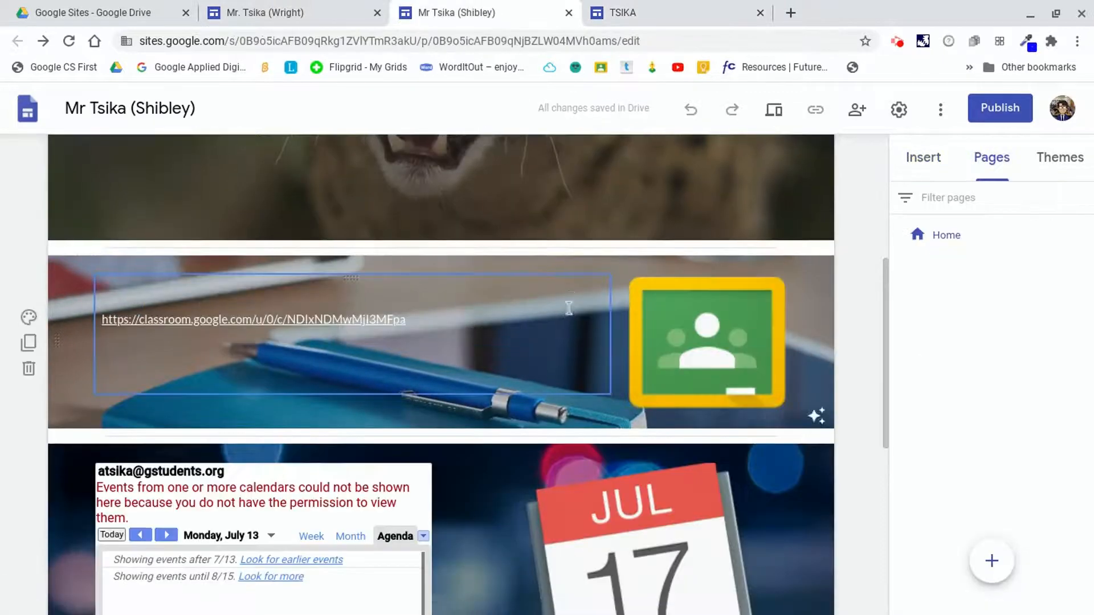
scroll(568, 307, down, 2)
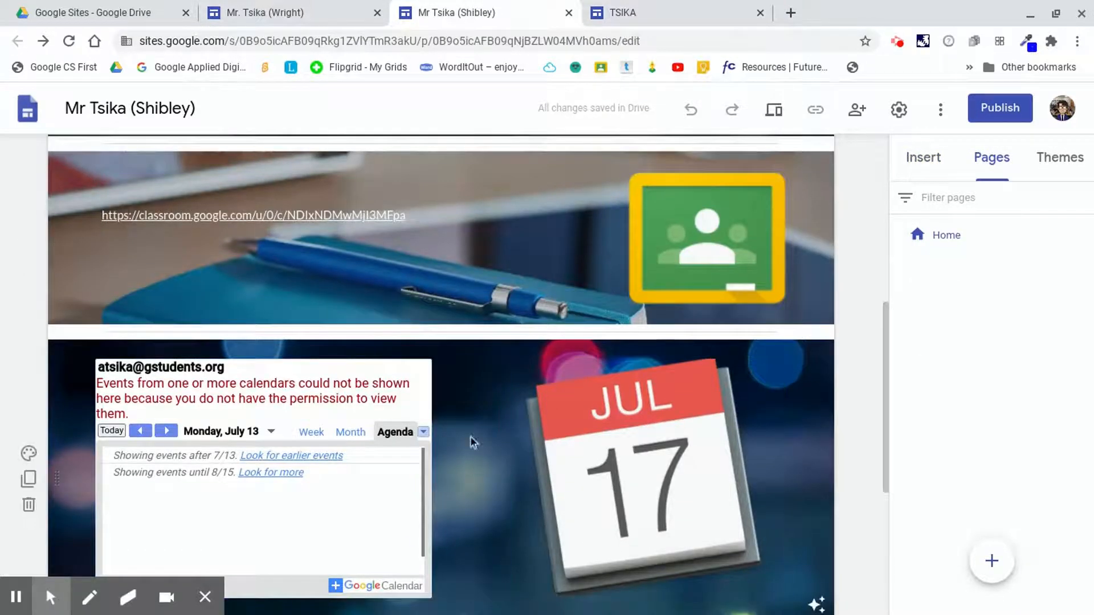
scroll(450, 421, down, 1)
scroll(451, 422, up, 2)
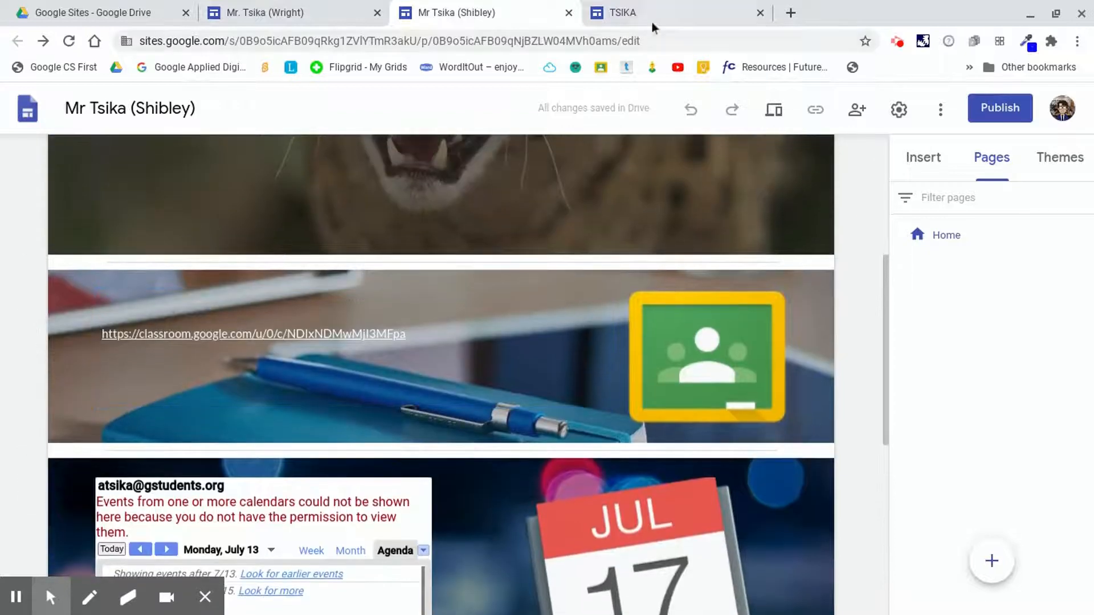
click(652, 18)
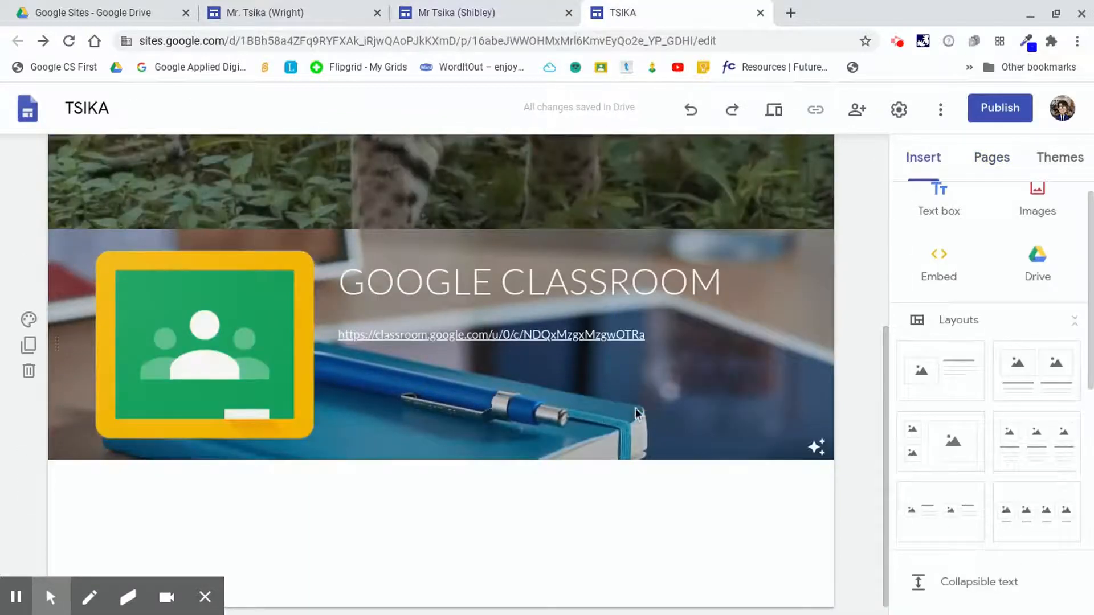
scroll(619, 400, up, 1)
scroll(384, 454, down, 1)
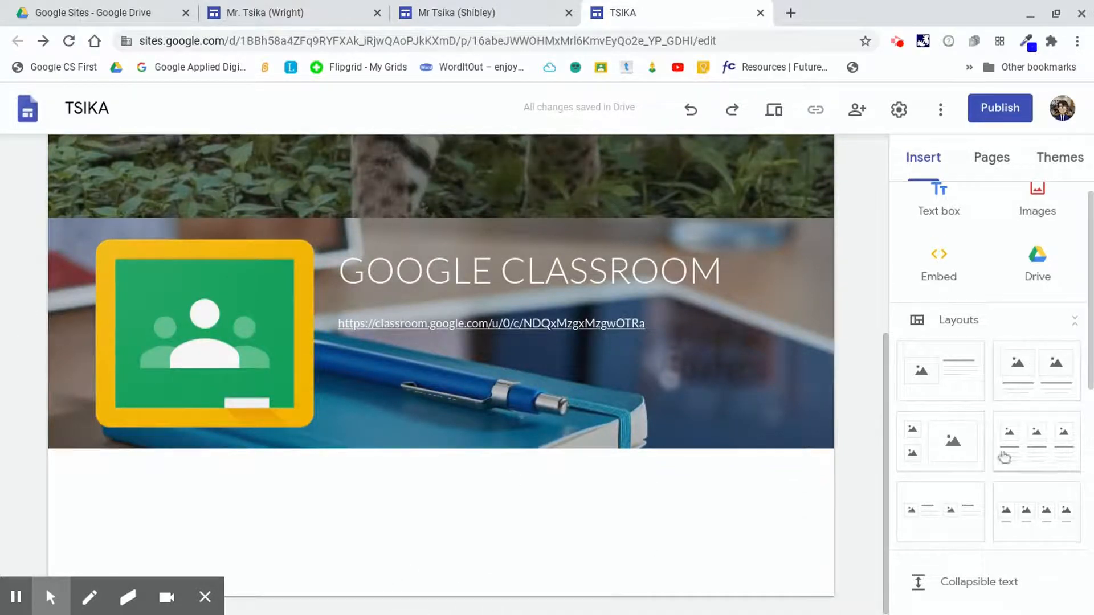
Add a new image-and-text section and set its background to a pocket-watch image from a search for time.
click(967, 384)
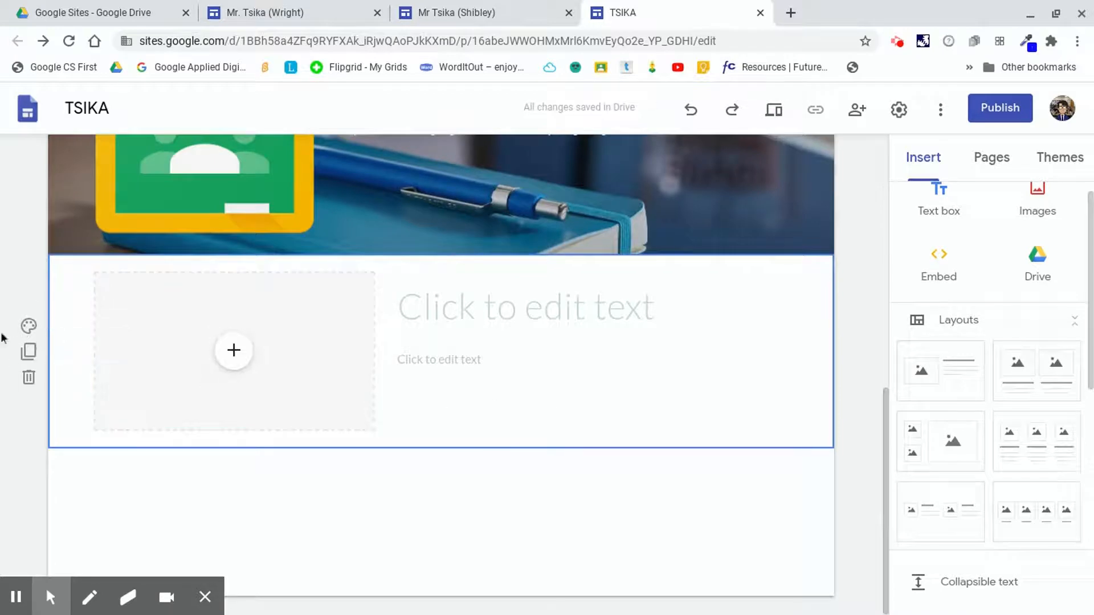
click(29, 329)
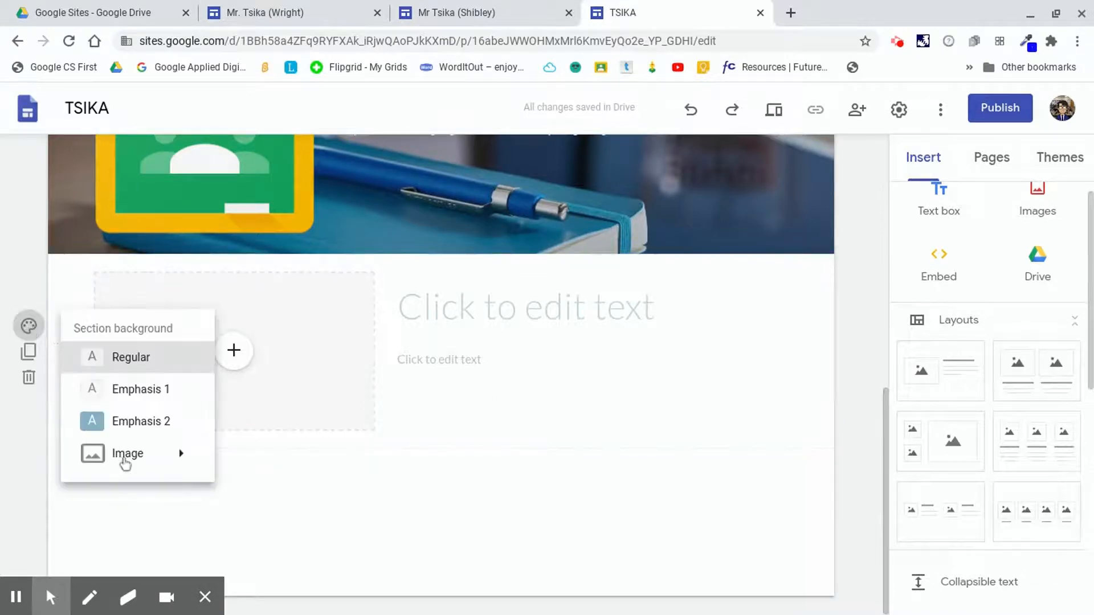
mouse_move(176, 454)
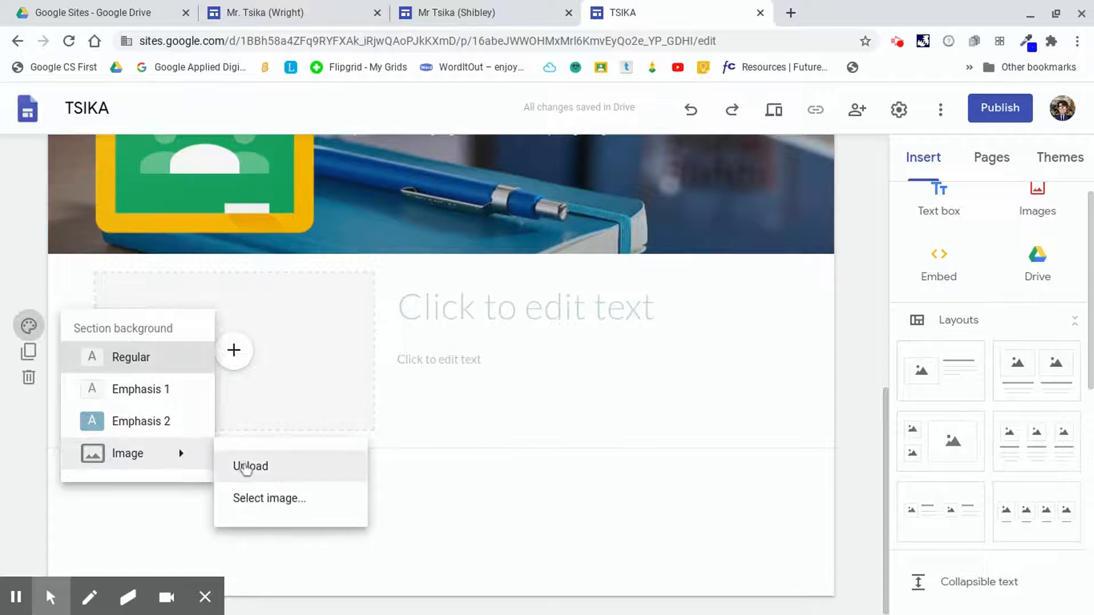
click(265, 499)
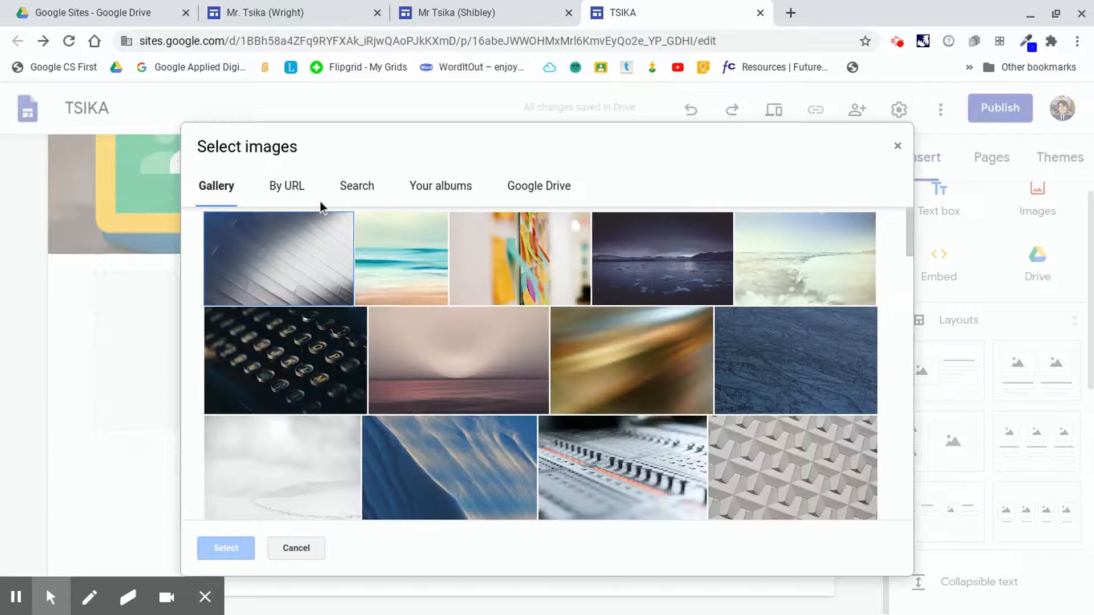
click(350, 188)
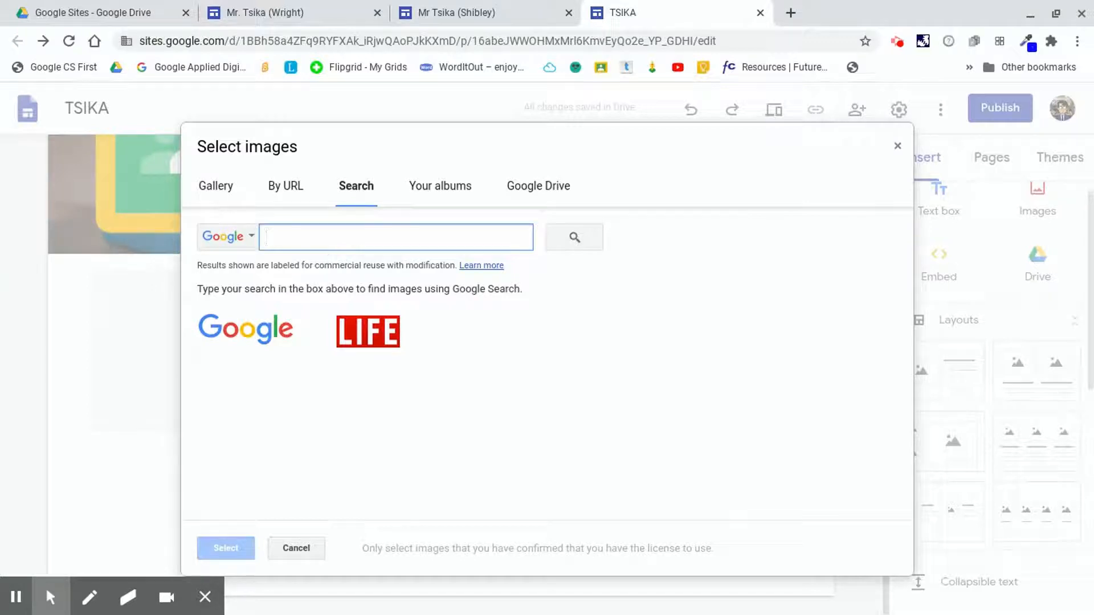
text(time)
key(Return)
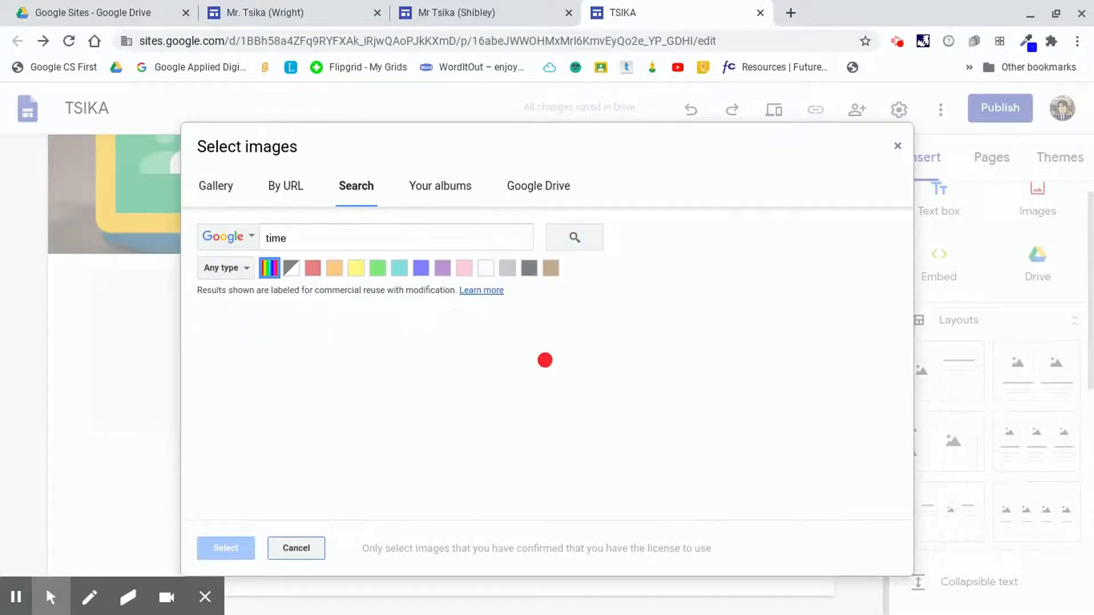
scroll(457, 460, down, 1)
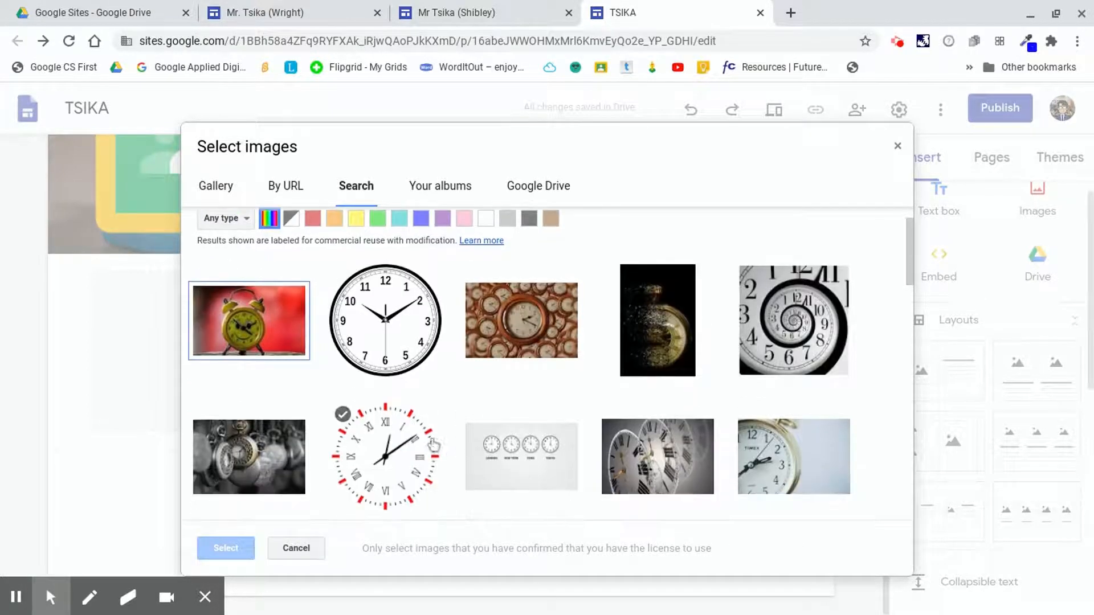
scroll(293, 368, down, 5)
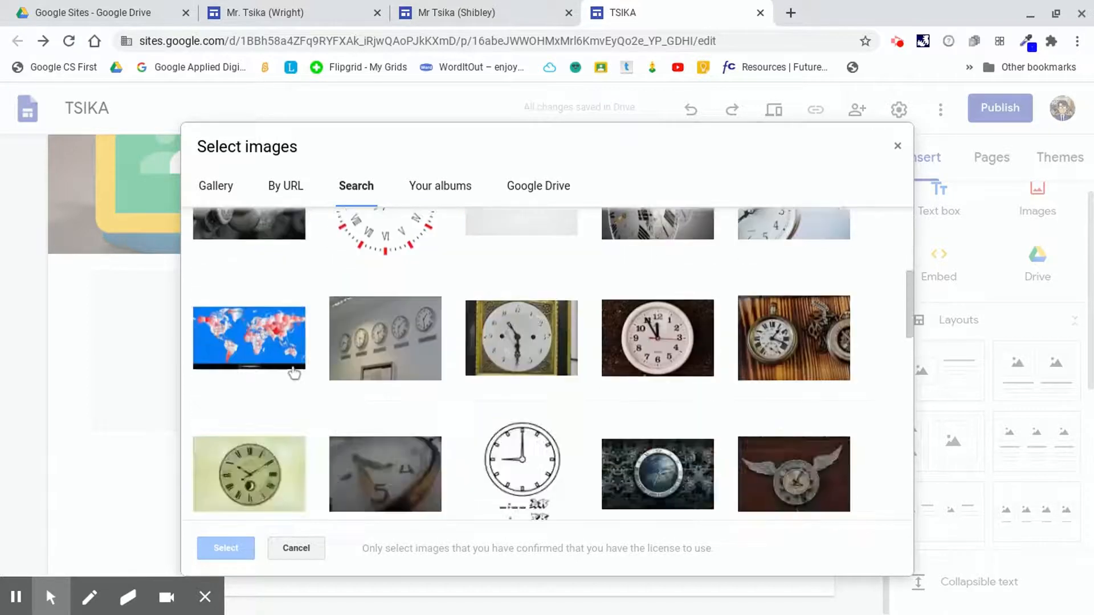
scroll(294, 373, down, 1)
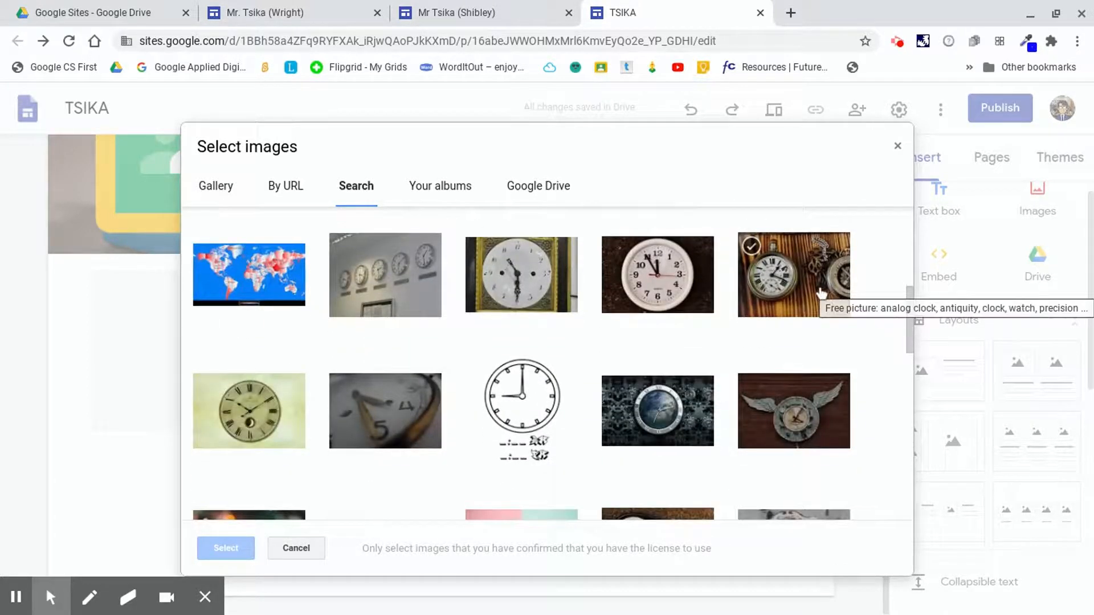
click(820, 293)
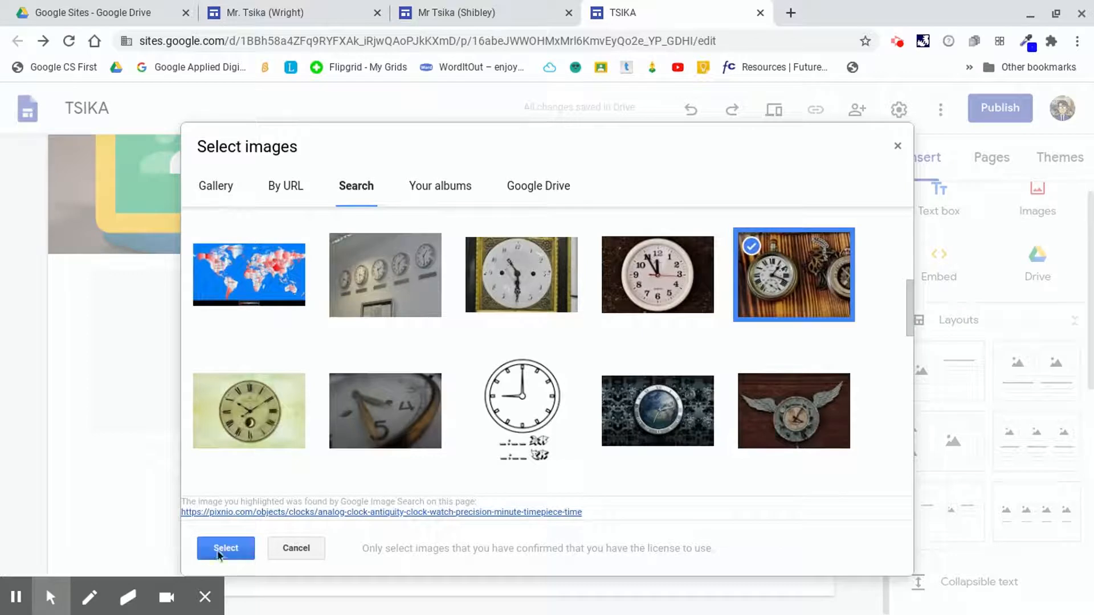
click(220, 553)
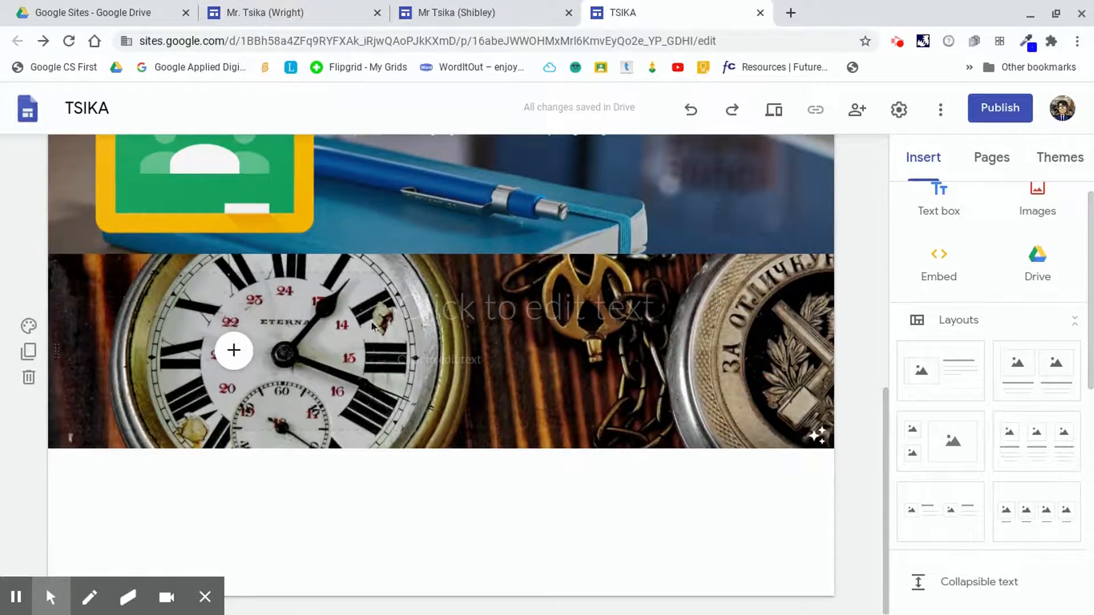
click(29, 325)
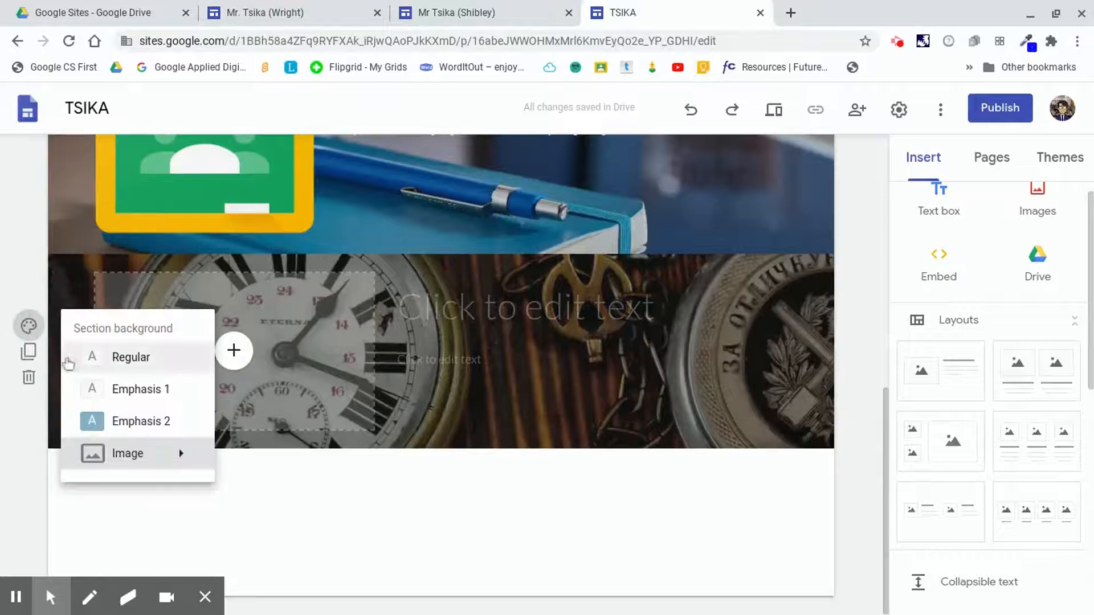
mouse_move(130, 466)
click(277, 498)
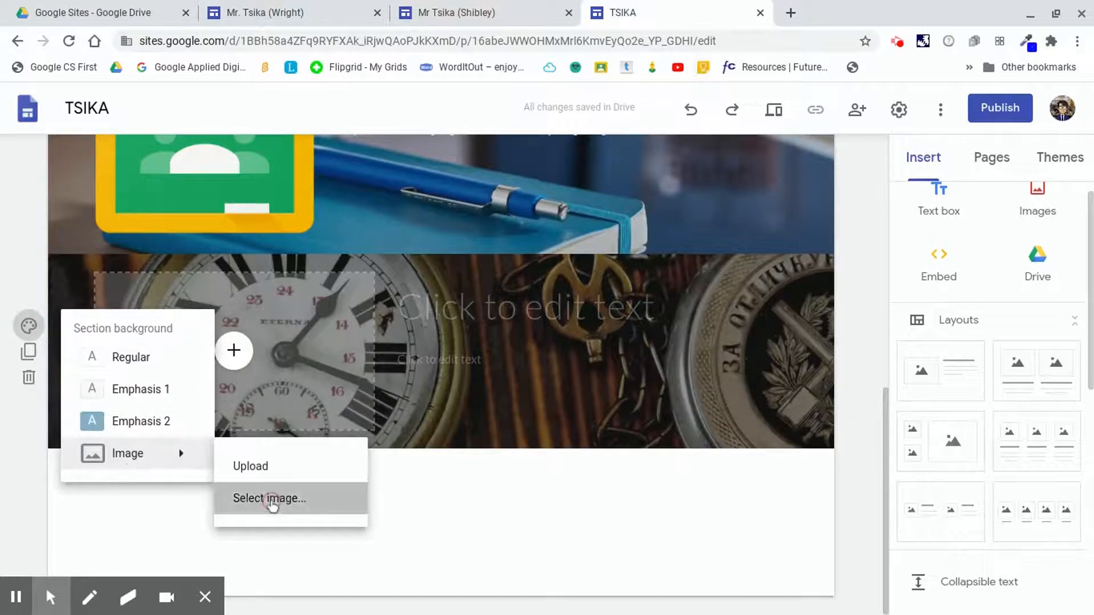
scroll(533, 342, down, 3)
scroll(525, 347, down, 3)
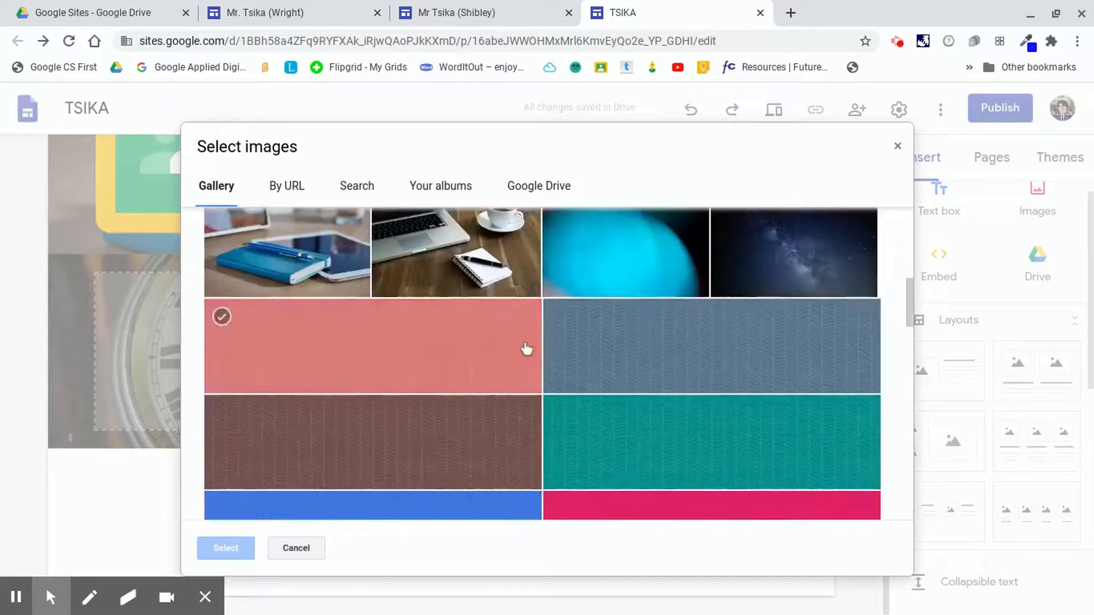
scroll(525, 348, up, 6)
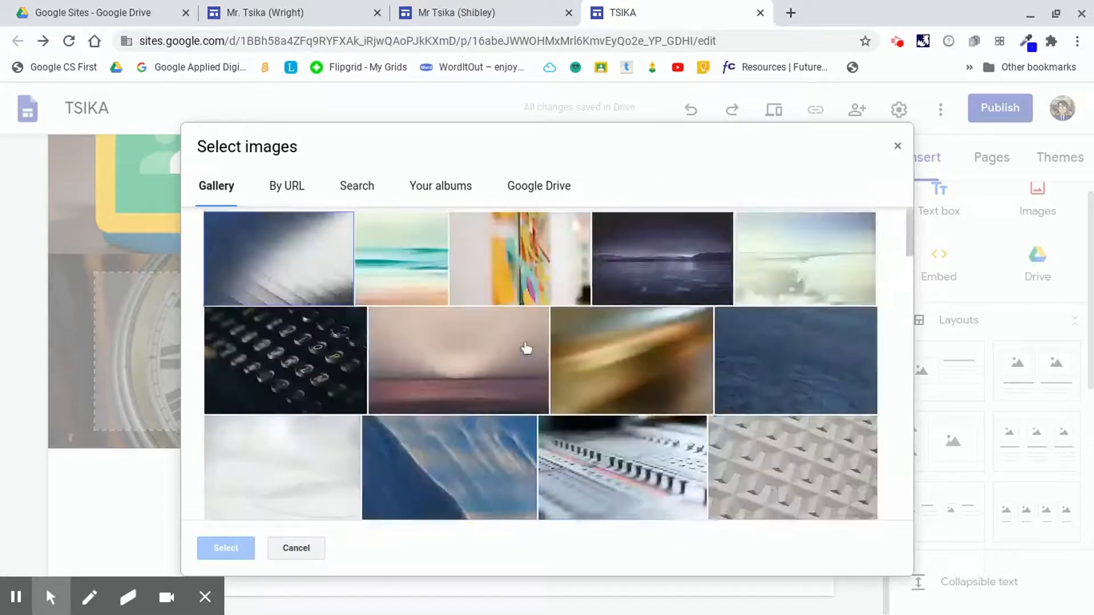
click(900, 147)
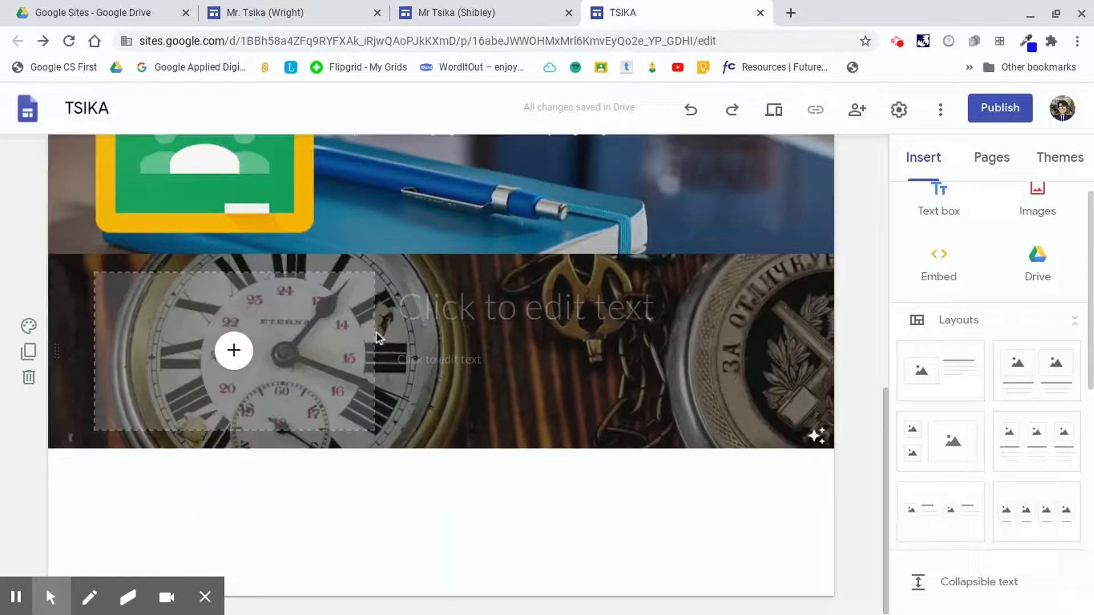
Title the new section MY CALENDAR and delete the empty text box beneath the title.
click(489, 310)
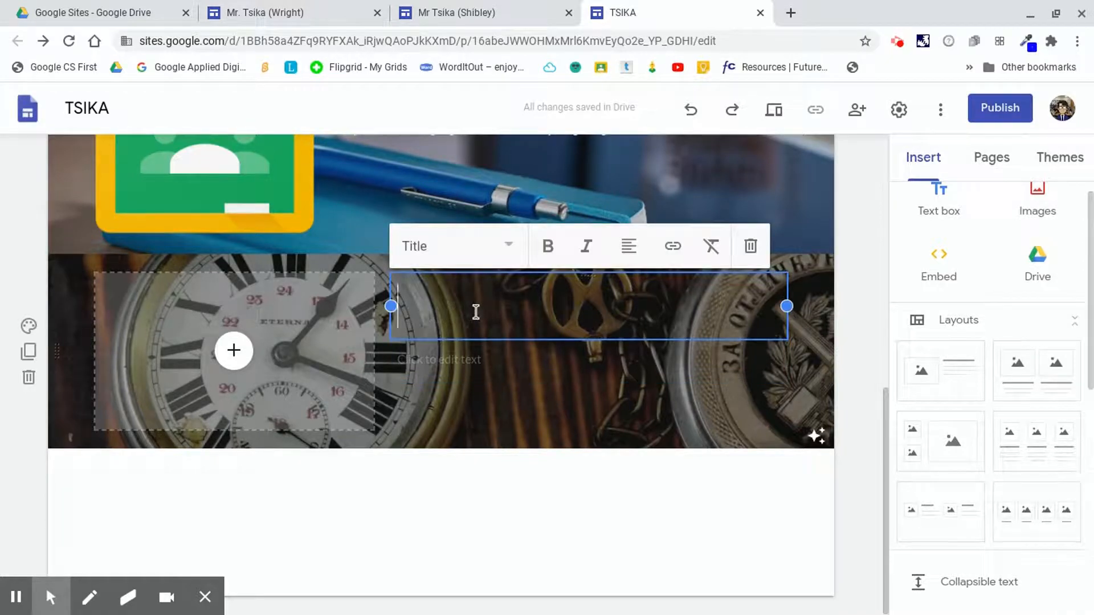
text(MY CALEN)
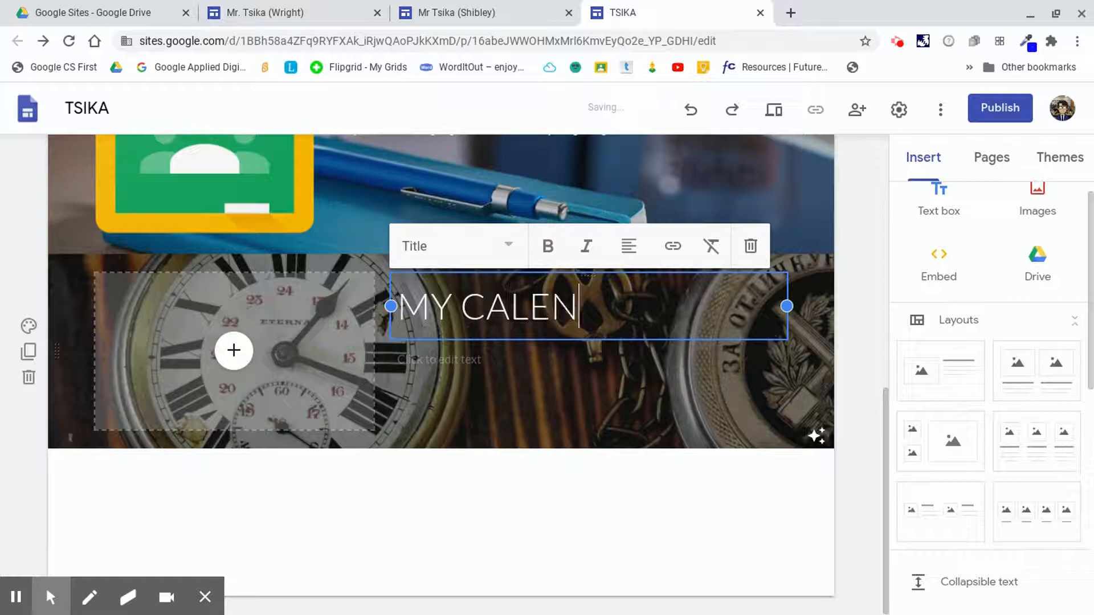
text(DAR)
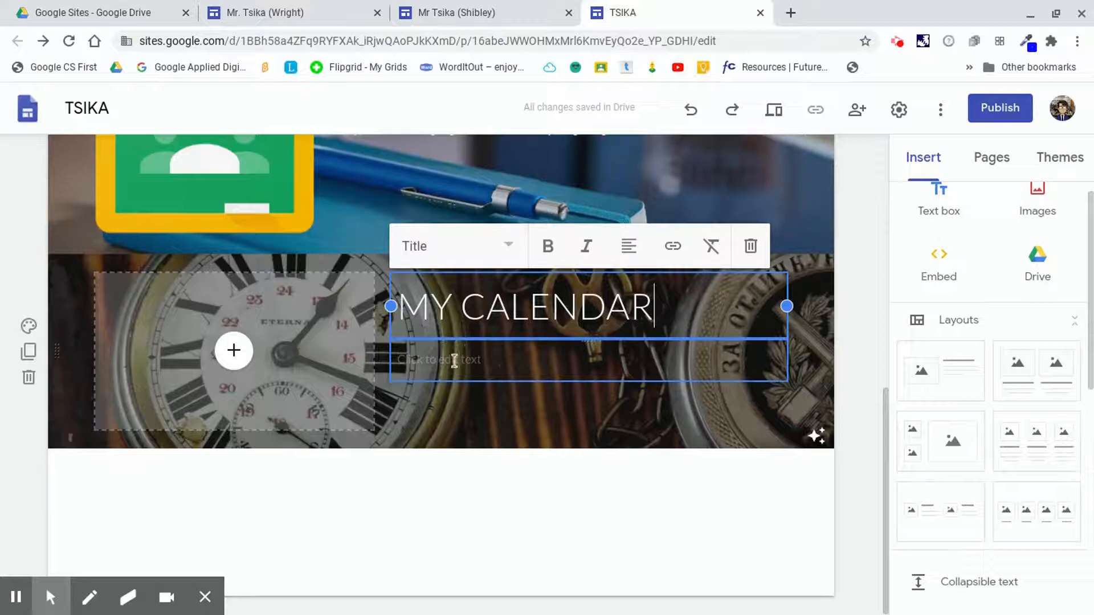
click(433, 359)
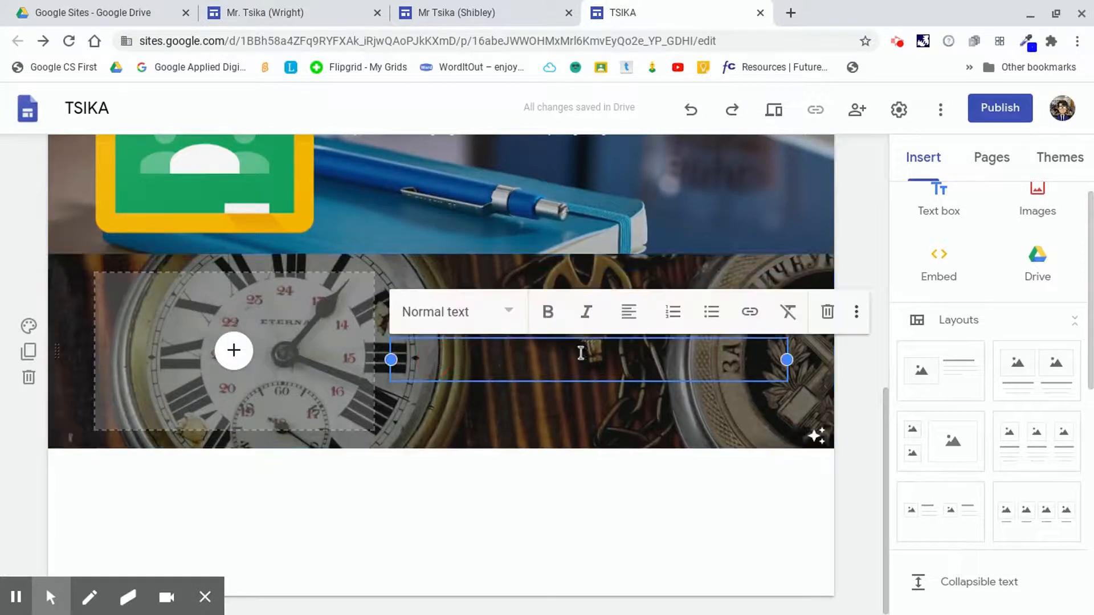
click(828, 313)
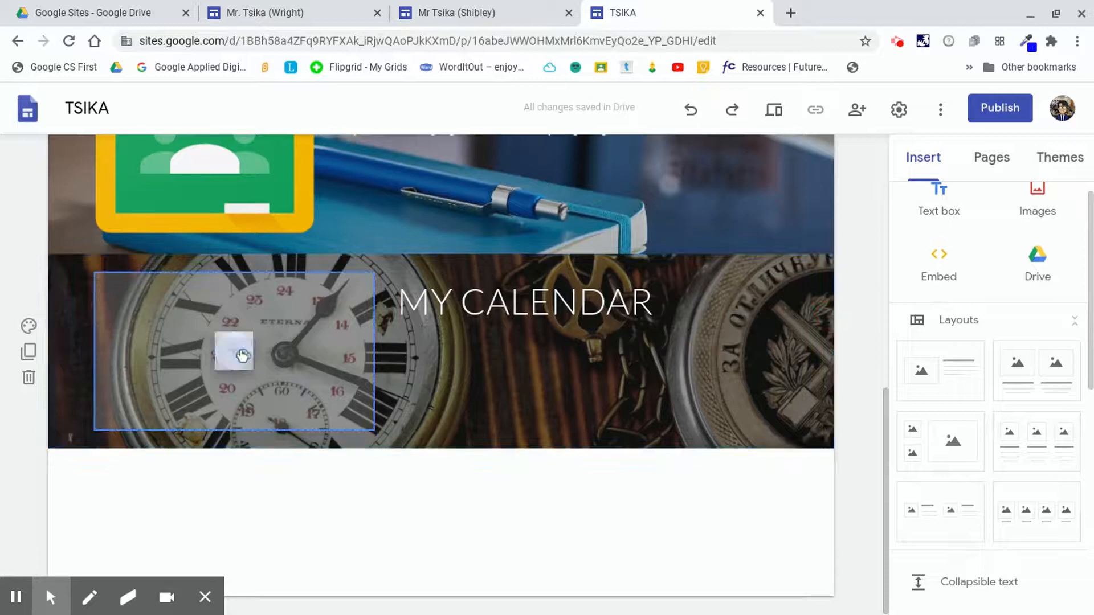
click(242, 356)
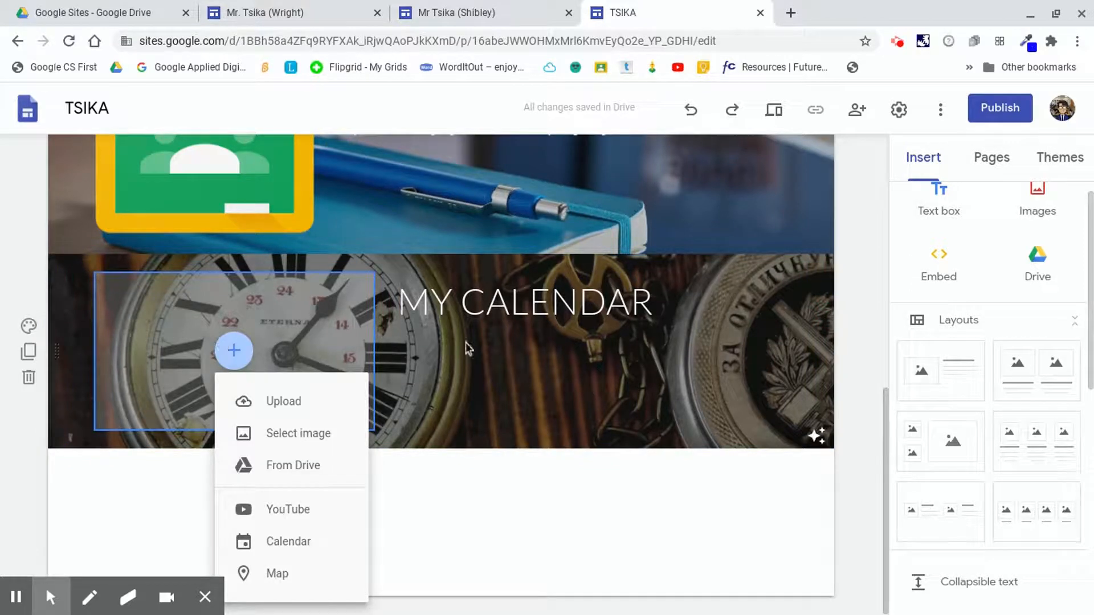
click(435, 374)
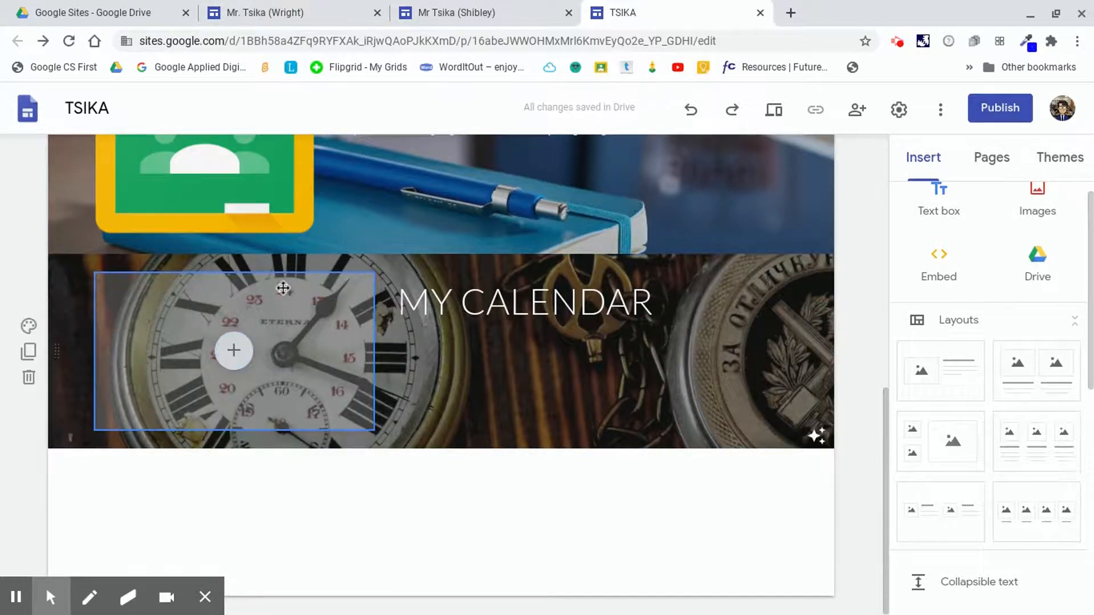
scroll(271, 290, up, 3)
scroll(267, 317, down, 3)
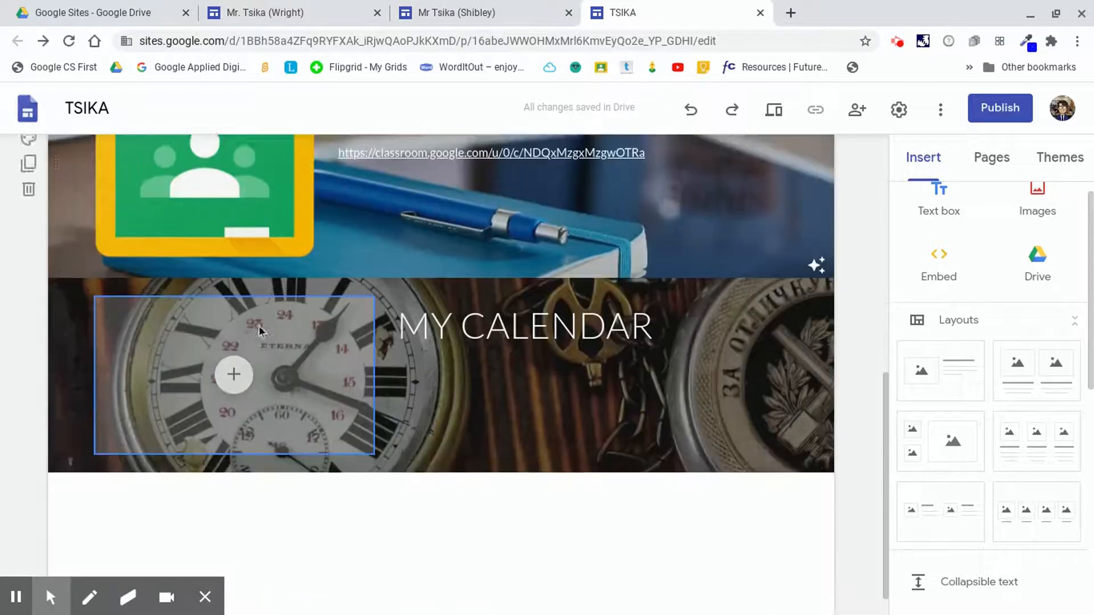
Embed the teacher's own Google Calendar into the image placeholder of the MY CALENDAR section.
click(235, 380)
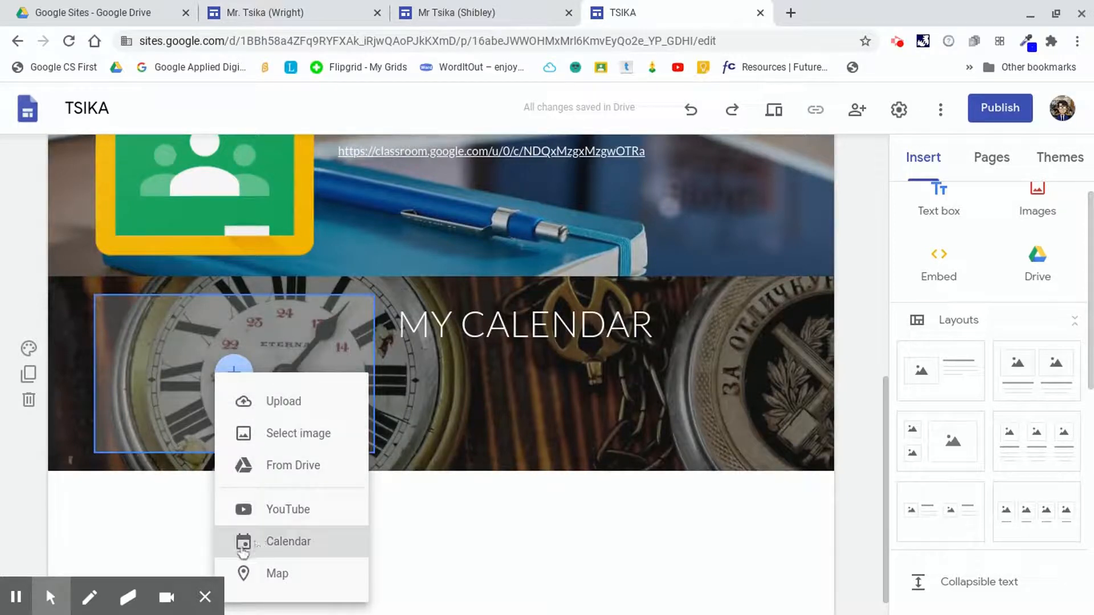
click(284, 540)
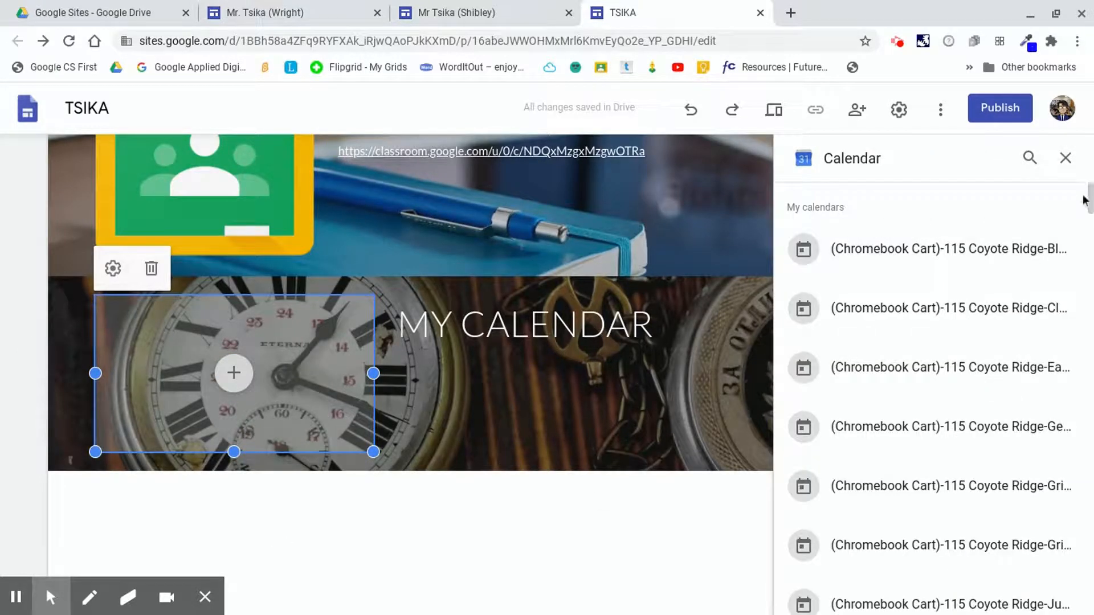
drag(1087, 196, 1088, 211)
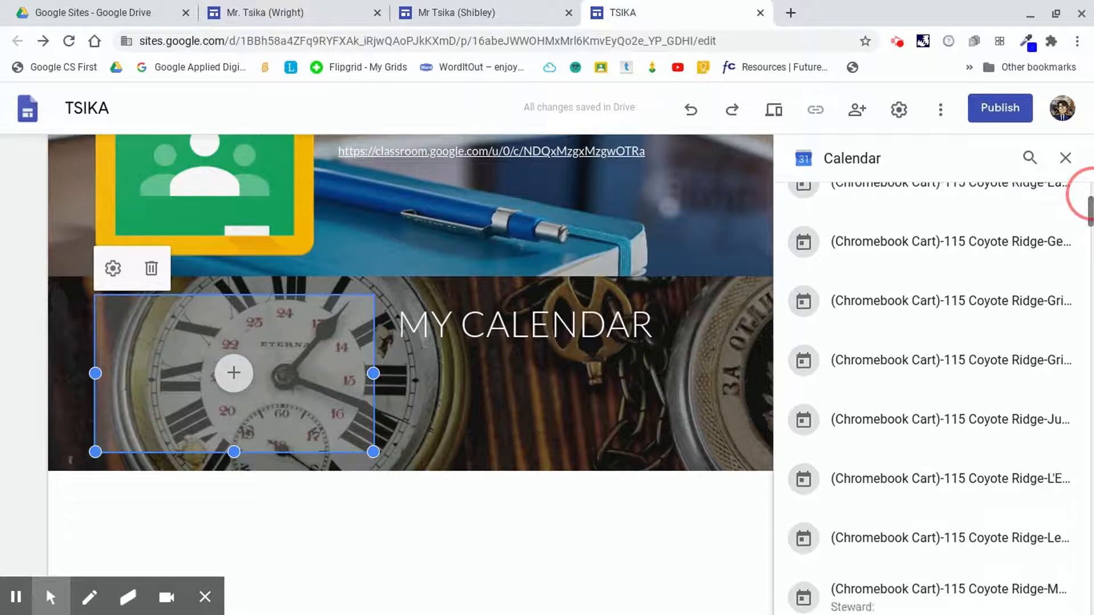
scroll(1085, 193, down, 20)
scroll(932, 361, down, 3)
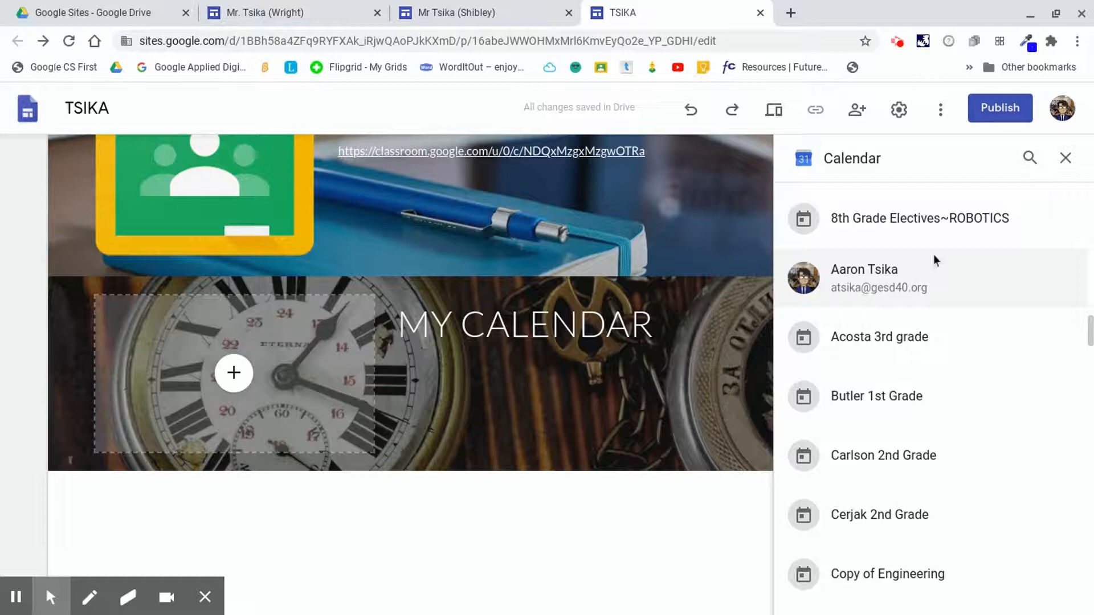
scroll(865, 285, down, 1)
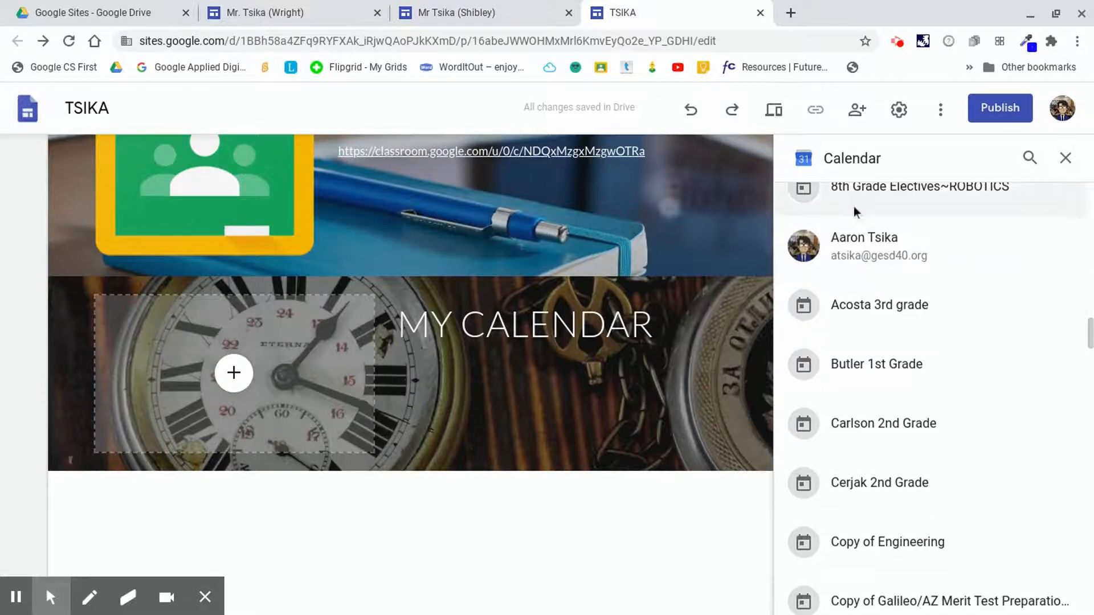
click(892, 254)
click(1054, 604)
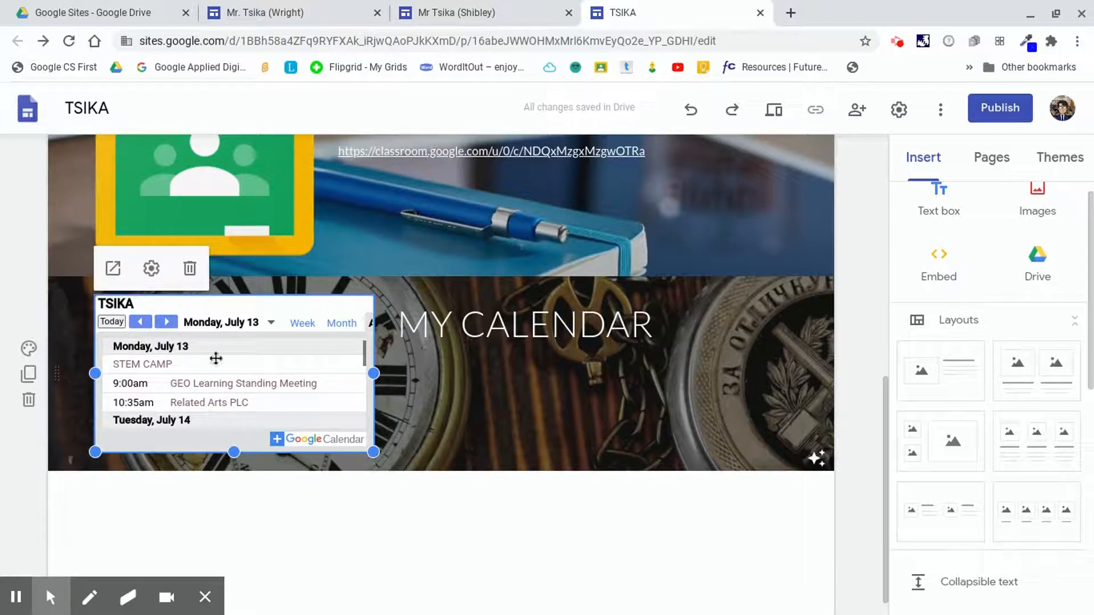
Preview the site at phone, tablet and desktop sizes and try the embedded calendar's Week and Month views.
click(301, 331)
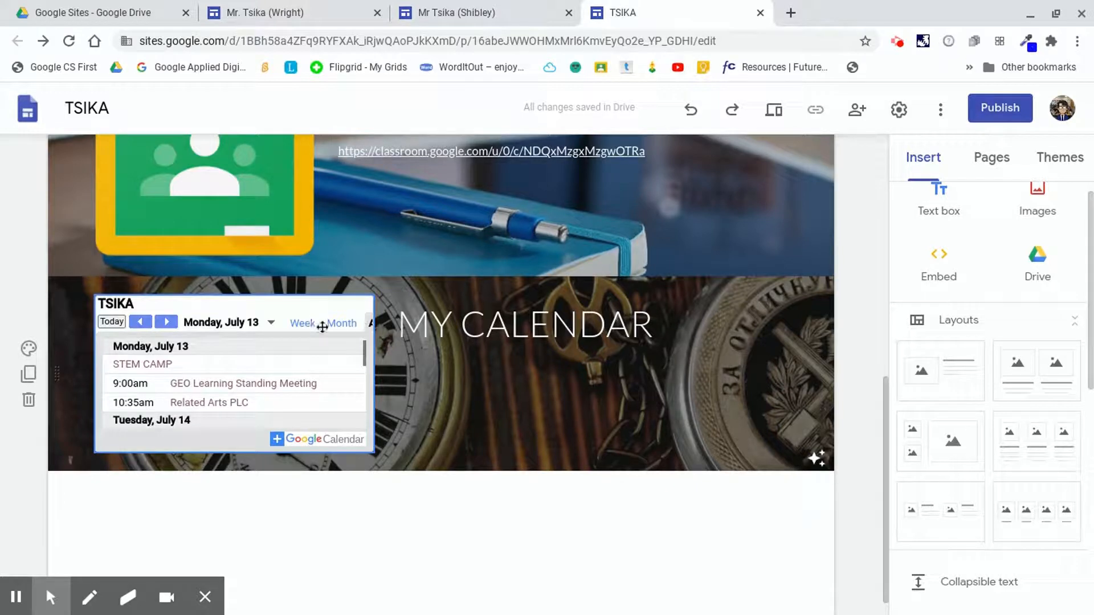
click(775, 112)
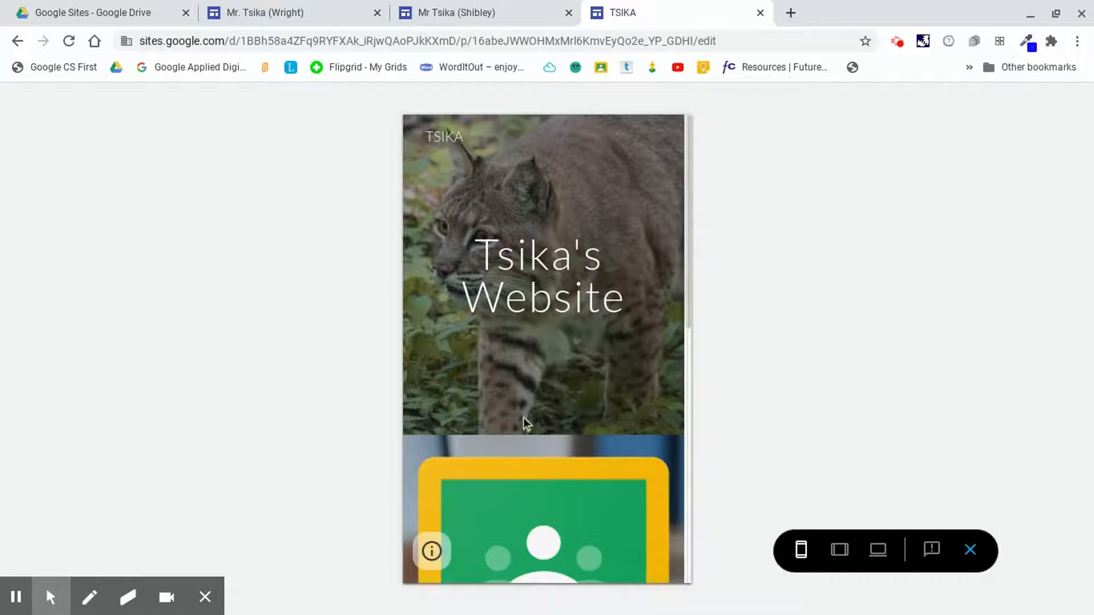
scroll(524, 418, down, 10)
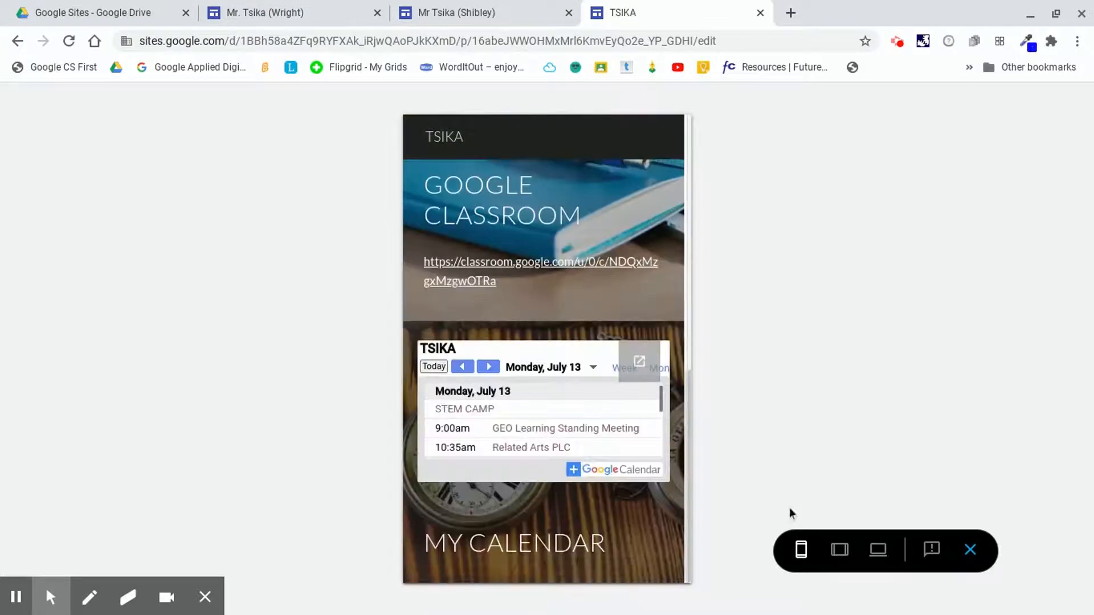
click(840, 550)
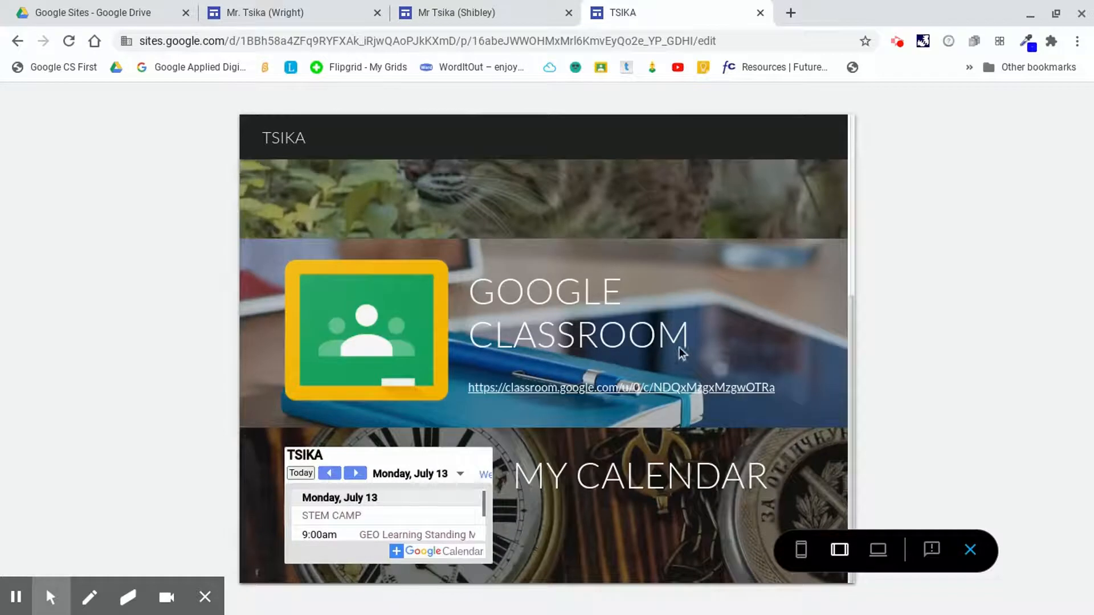
click(879, 551)
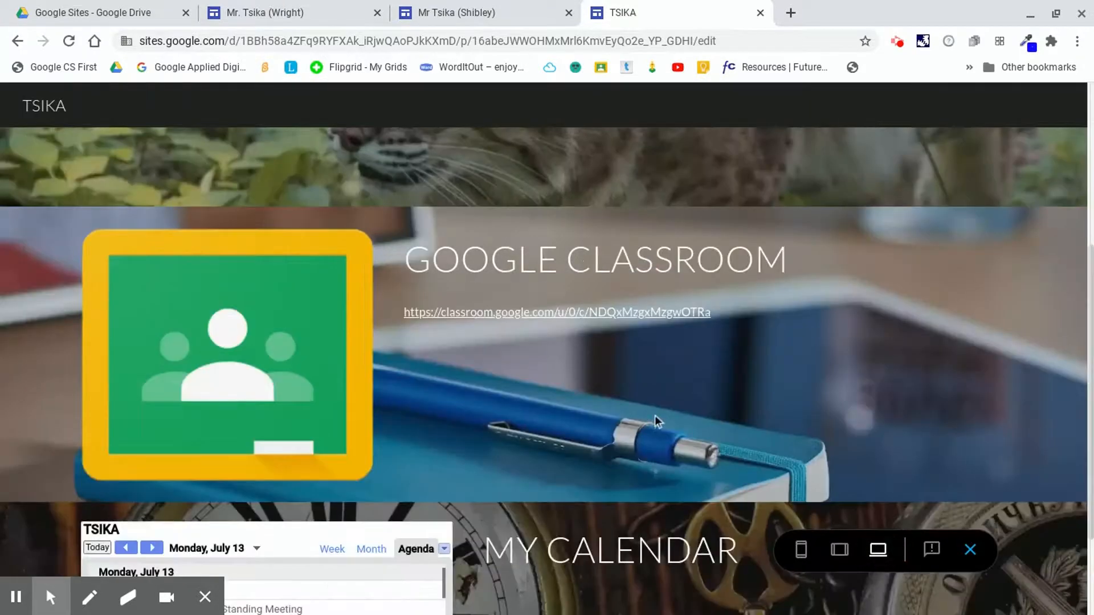
scroll(648, 399, down, 2)
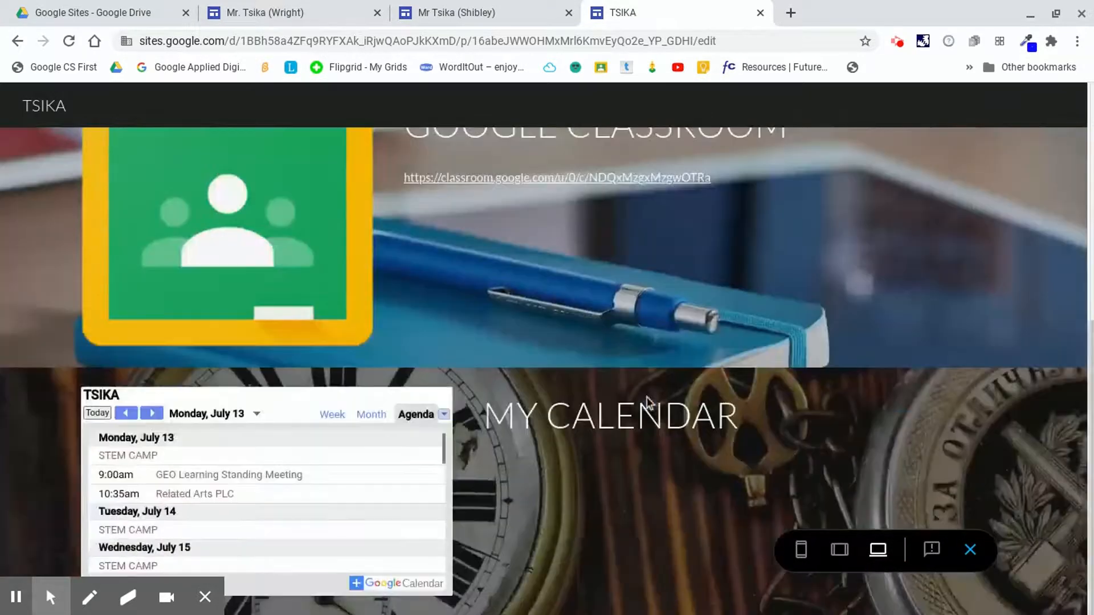
click(326, 418)
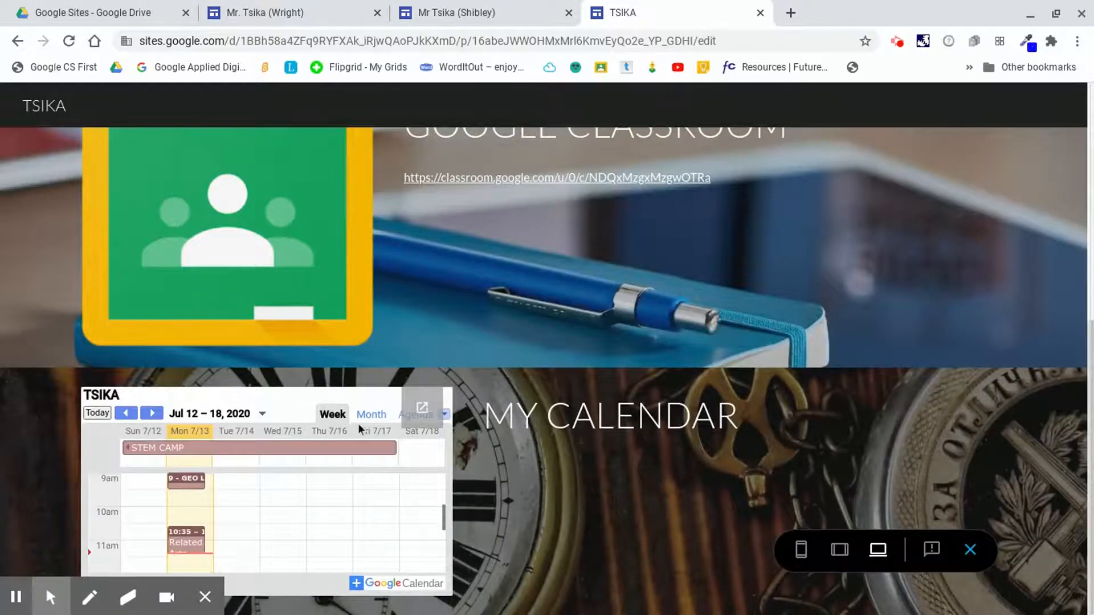
click(381, 419)
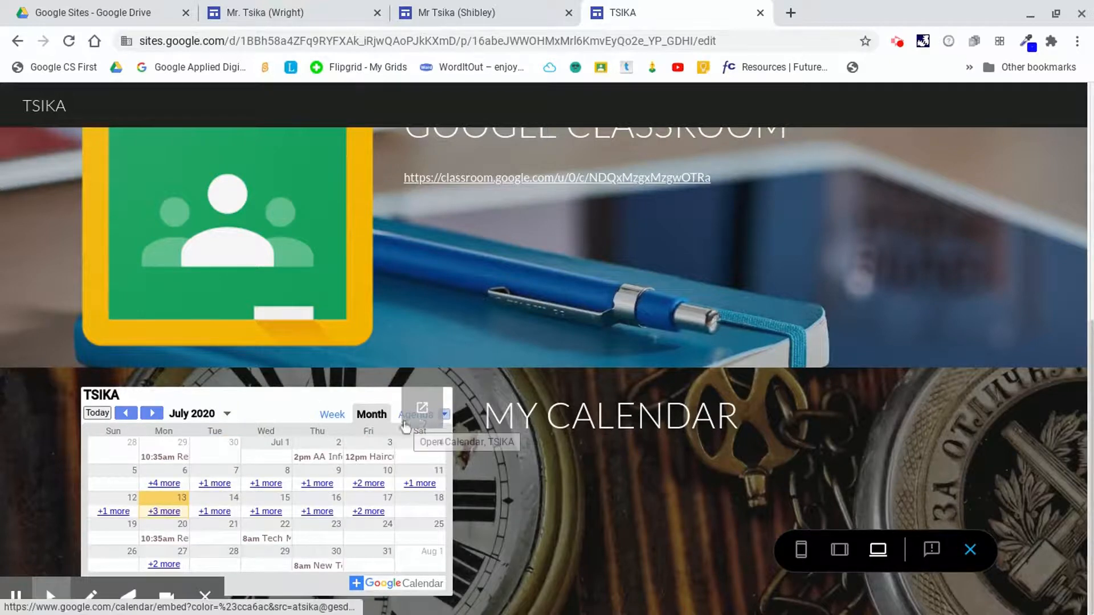
click(329, 416)
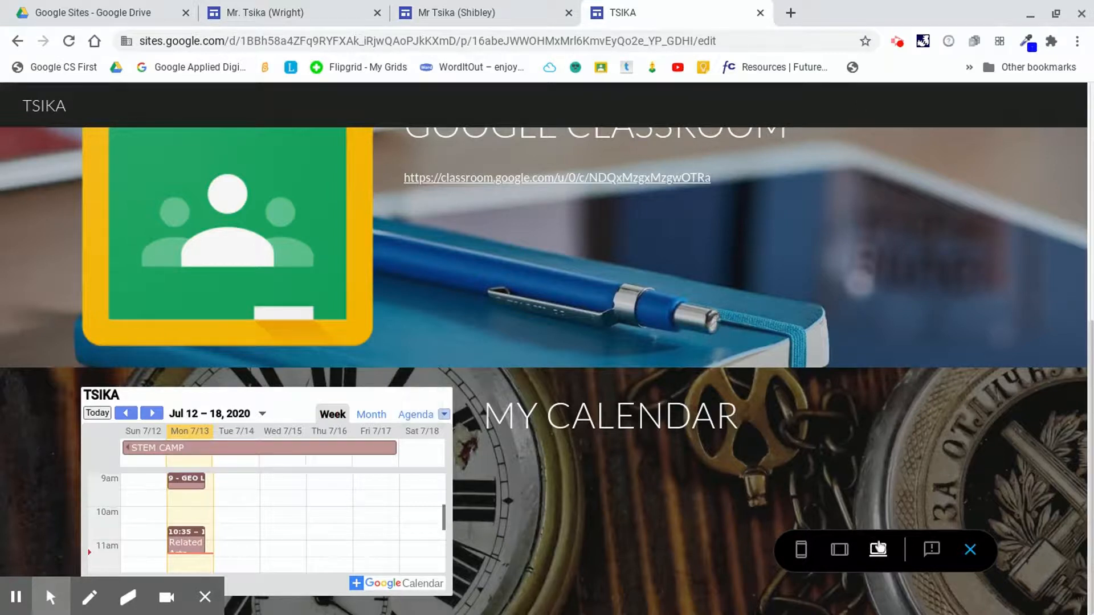
click(971, 551)
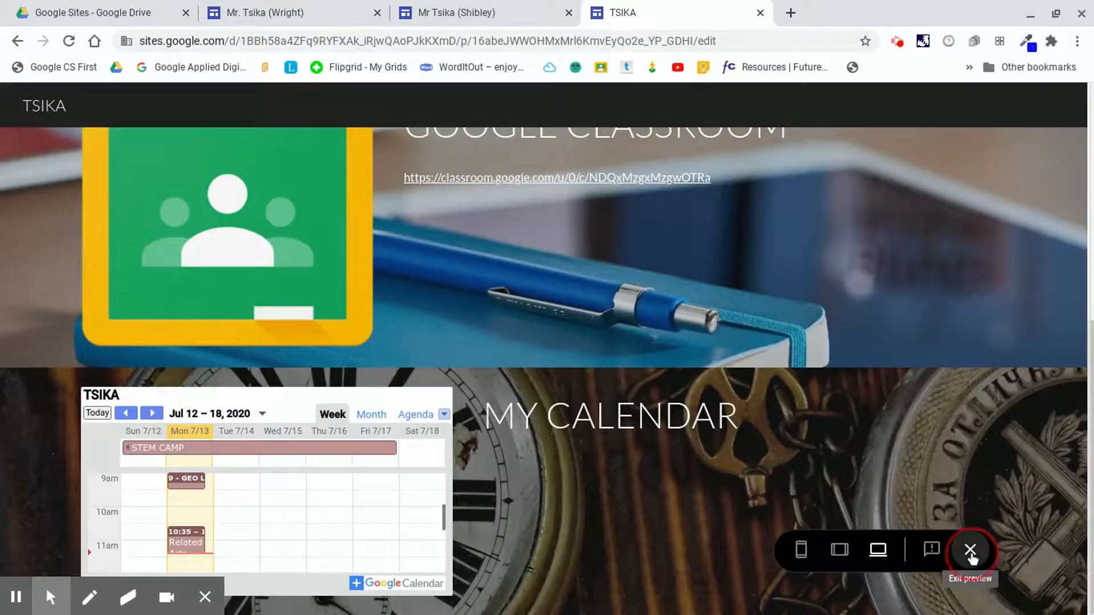
Add a new image-and-text layout section below the MY CALENDAR section.
scroll(693, 357, down, 5)
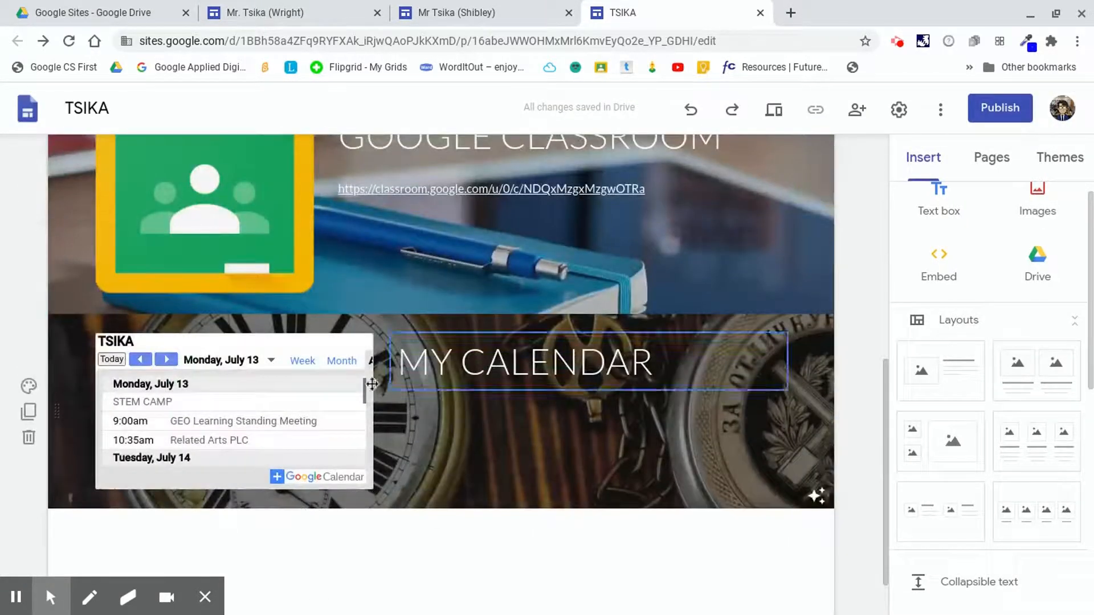
scroll(457, 437, down, 1)
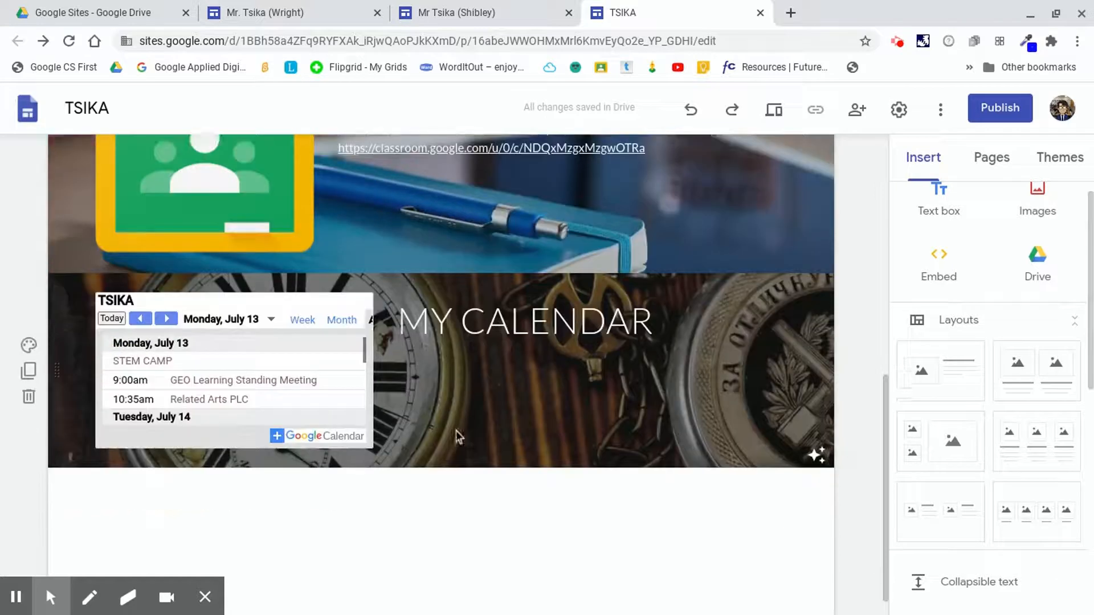
scroll(720, 444, up, 2)
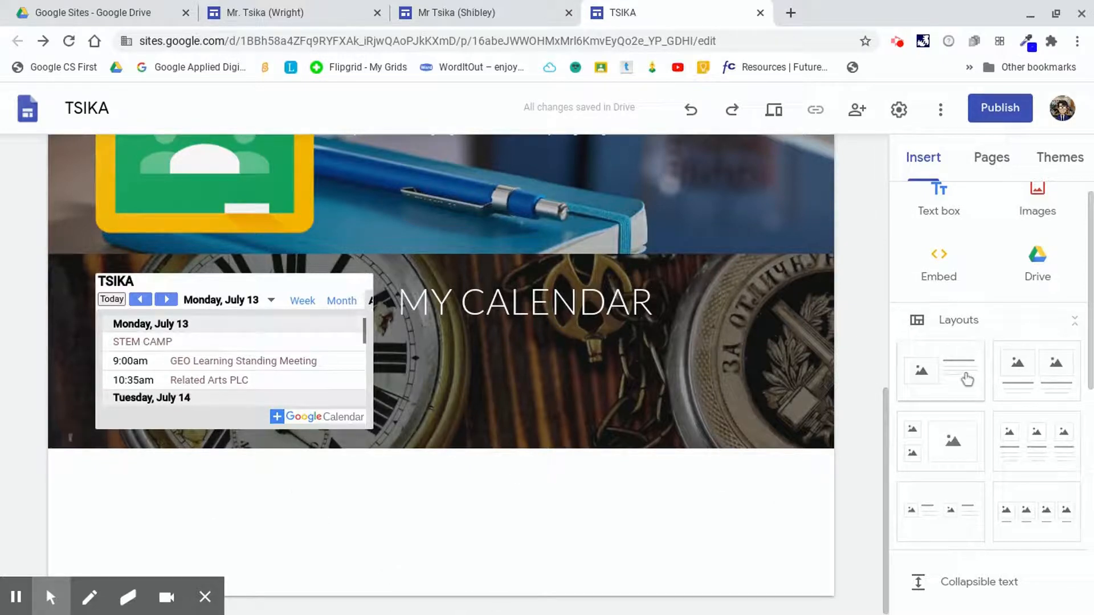
drag(959, 386, 501, 511)
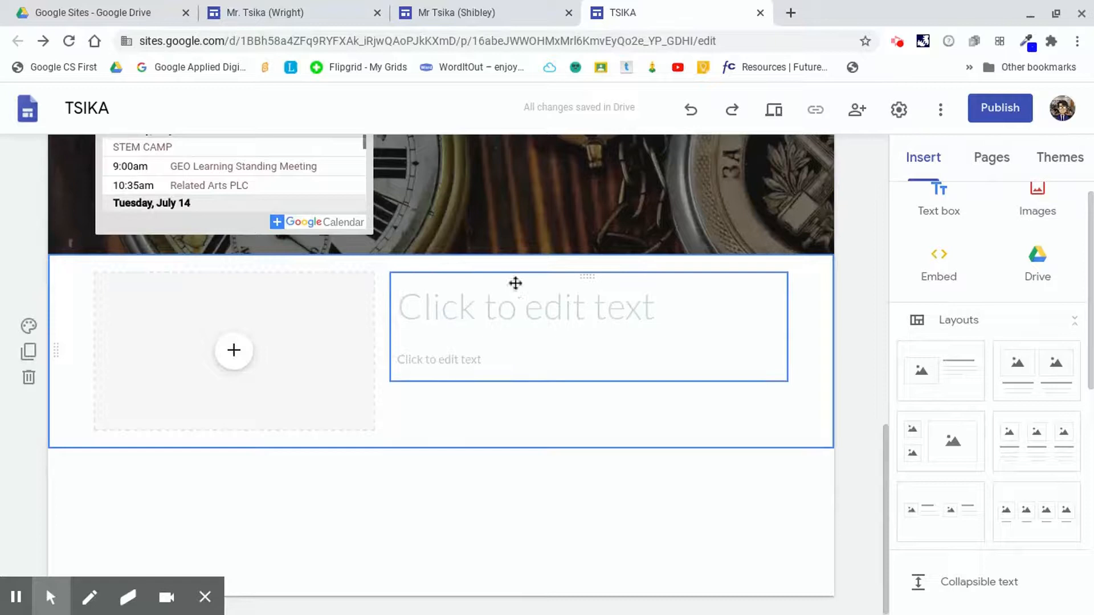
Move the new section's image placeholder below its text box, then undo the move.
drag(152, 273, 494, 386)
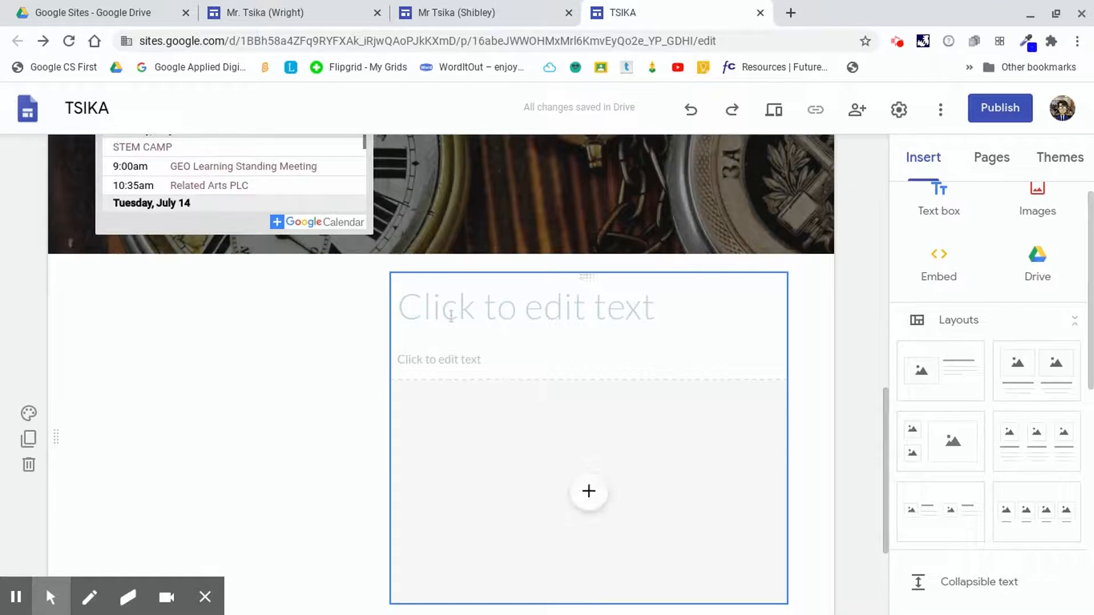
click(693, 112)
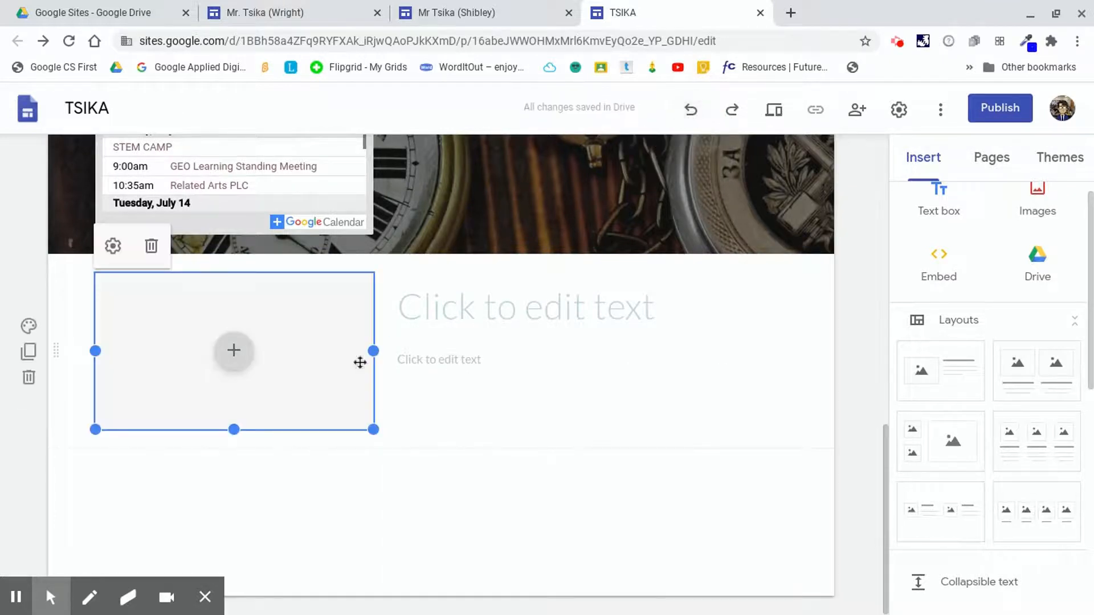
Move the embedded calendar under the MY CALENDAR title on the right side of the section.
scroll(402, 292, up, 1)
scroll(402, 292, up, 1)
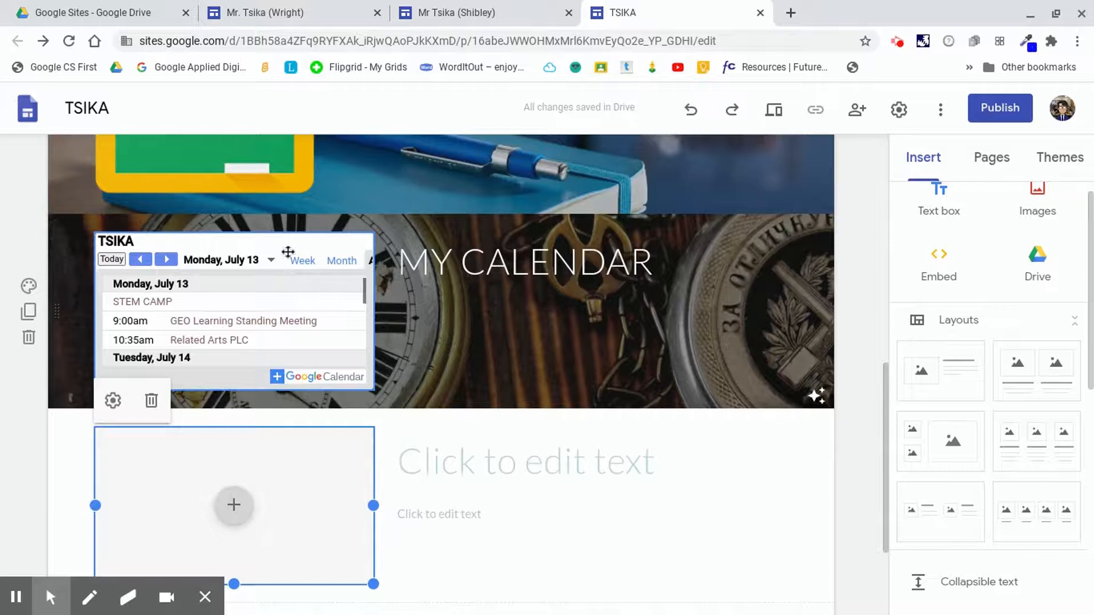
drag(277, 240, 670, 322)
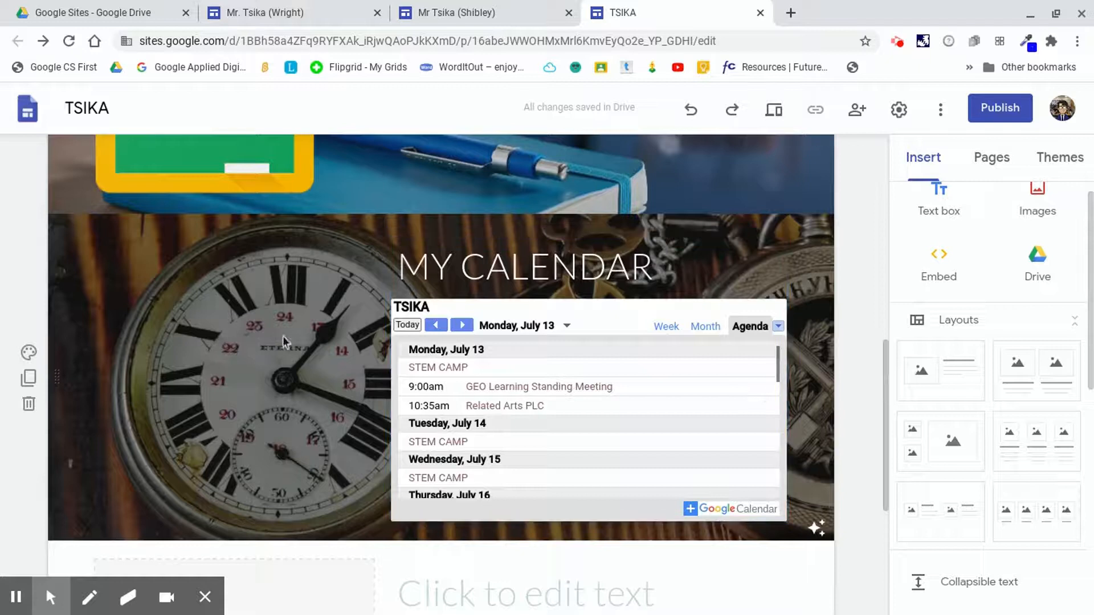
scroll(279, 331, down, 5)
scroll(279, 319, up, 10)
scroll(283, 310, down, 9)
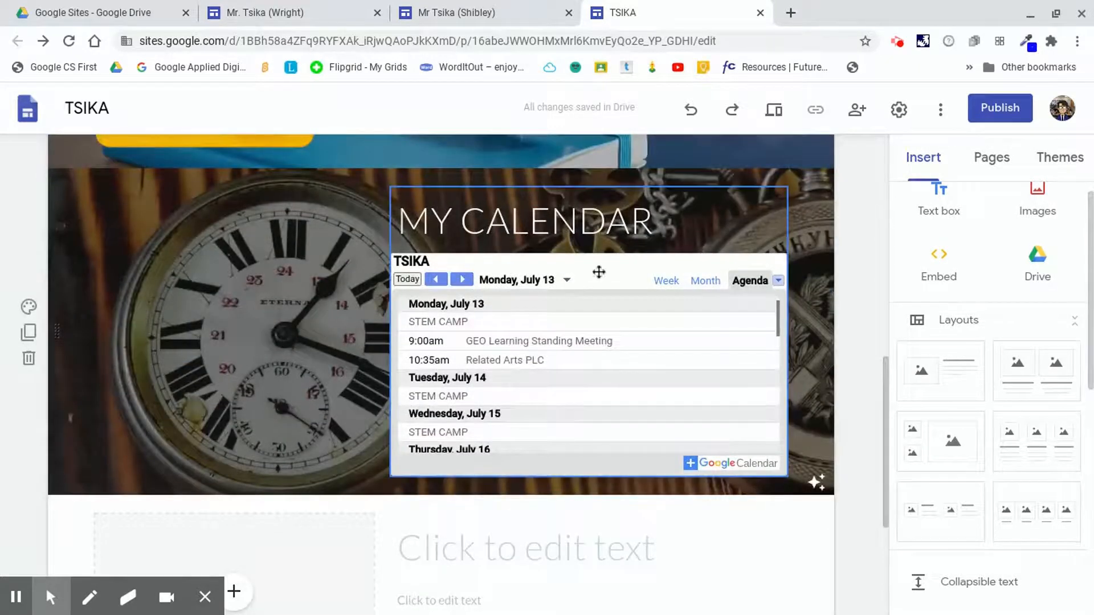
scroll(430, 249, down, 1)
scroll(313, 388, down, 4)
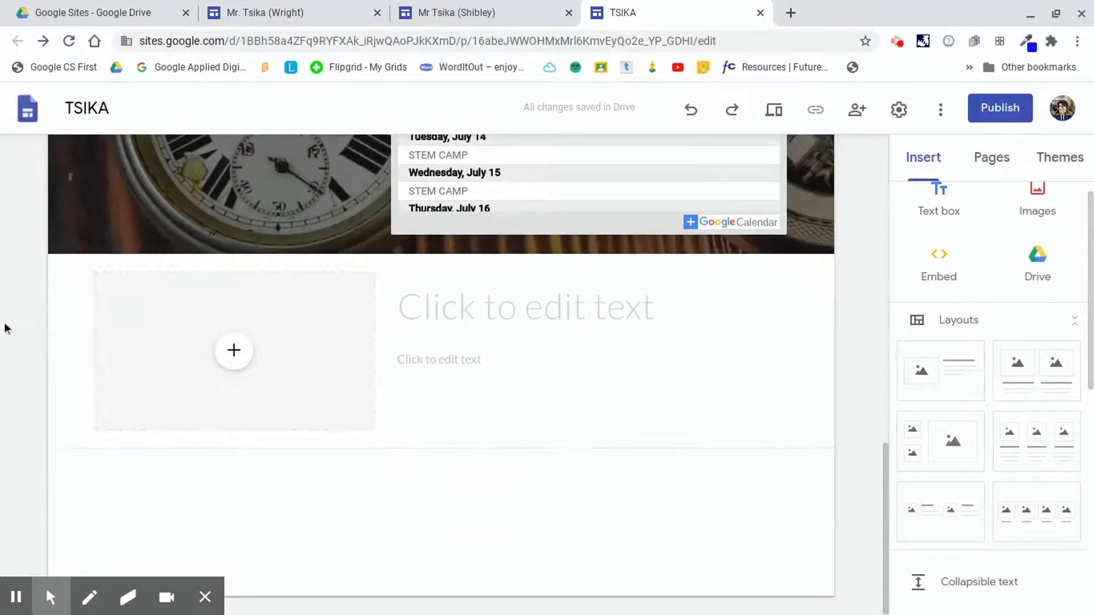
Set the new section's background to the starry night sky image from the gallery.
click(30, 327)
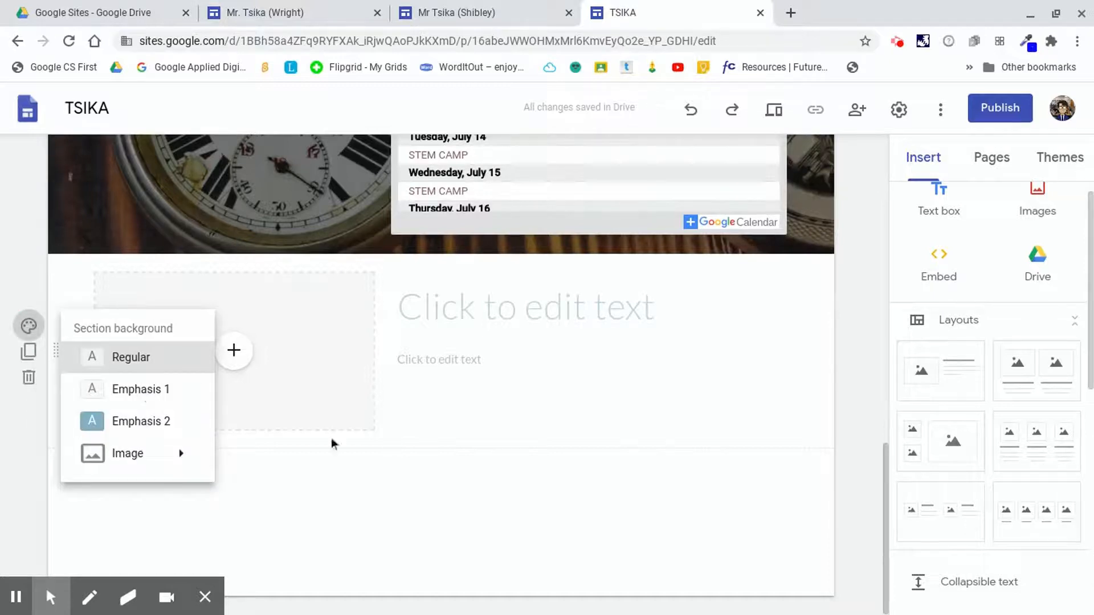
mouse_move(166, 473)
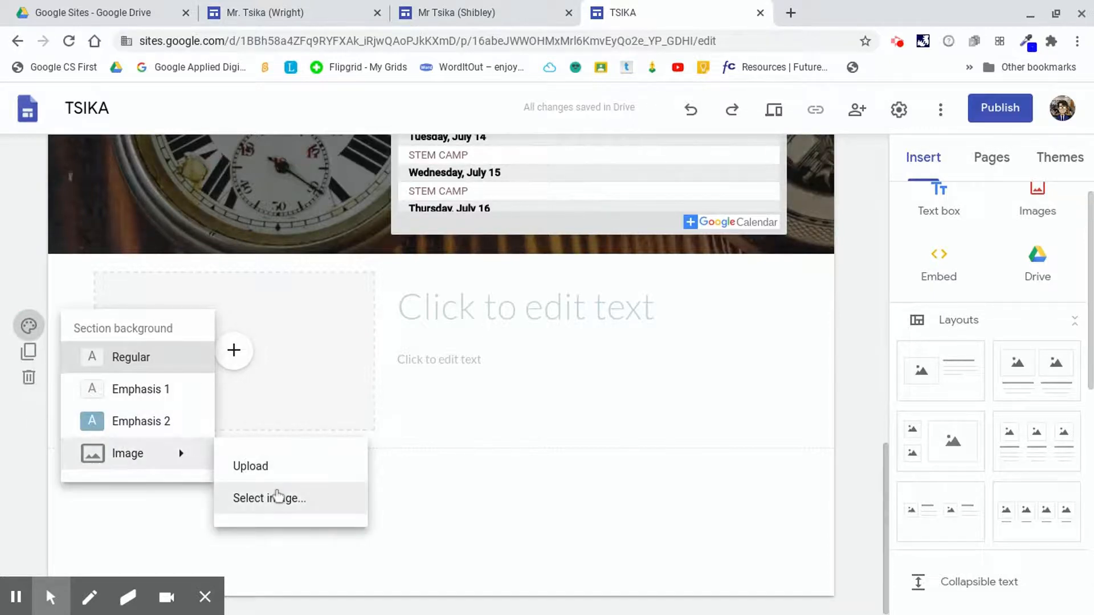
click(281, 499)
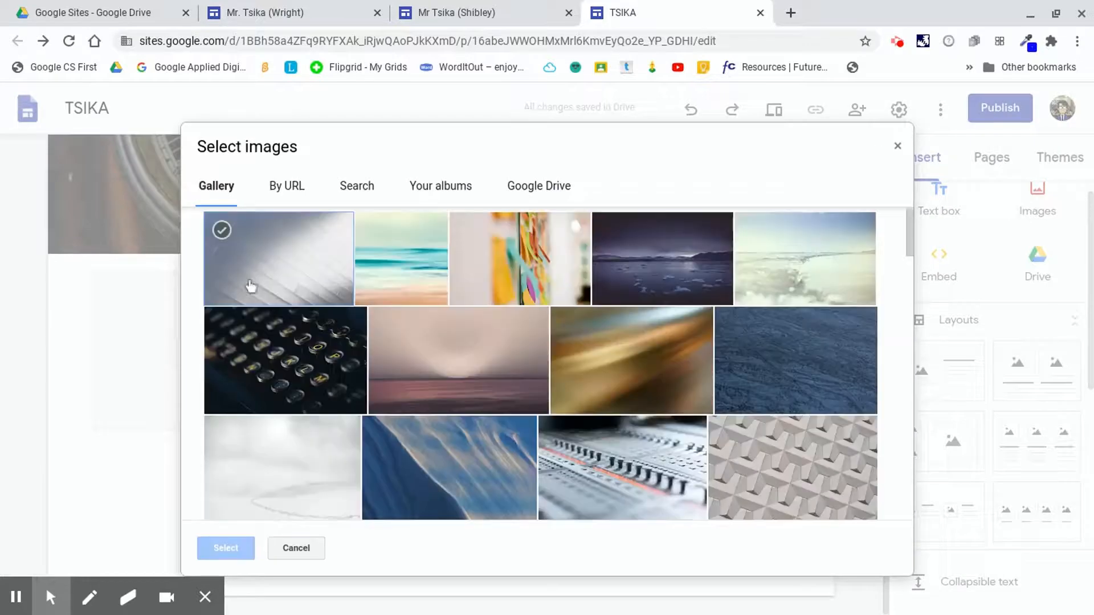
scroll(537, 317, down, 2)
scroll(537, 318, down, 8)
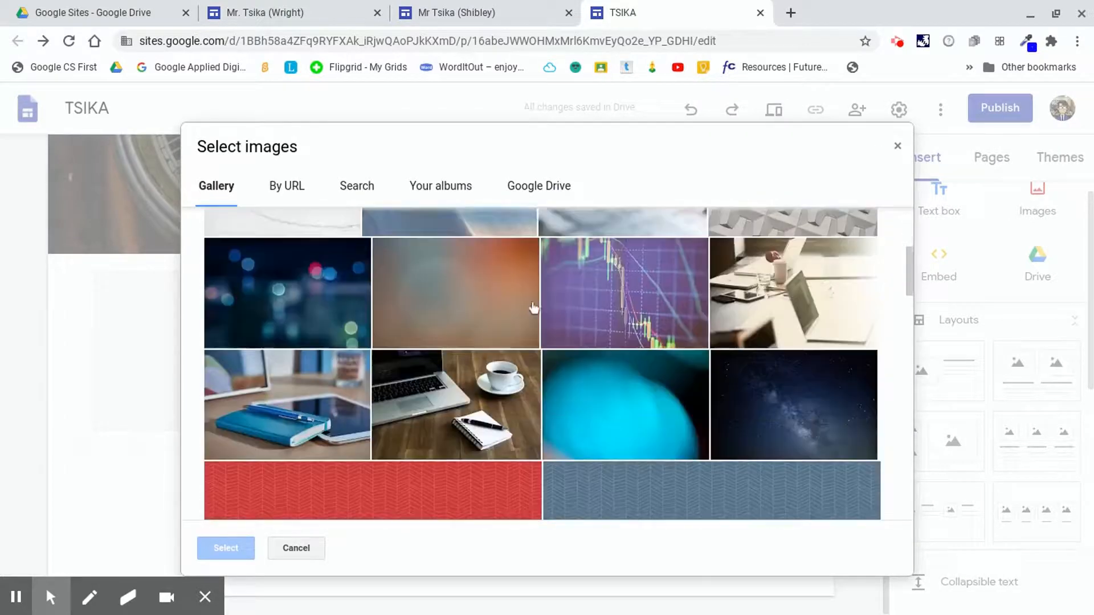
click(804, 244)
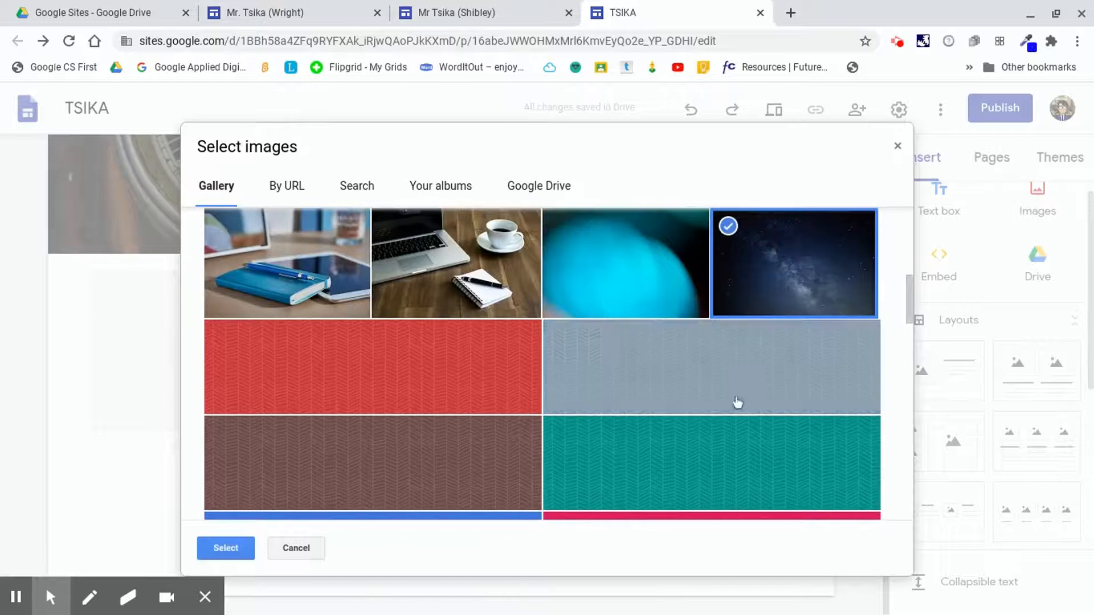
click(233, 548)
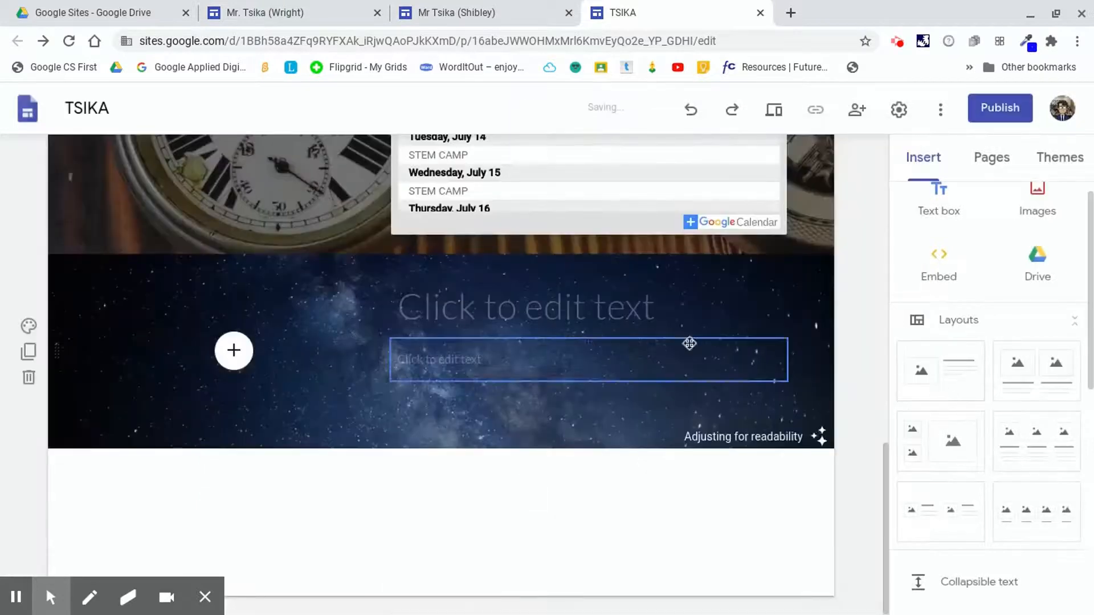
Title the new starry section "Google Earth".
click(563, 317)
text(G)
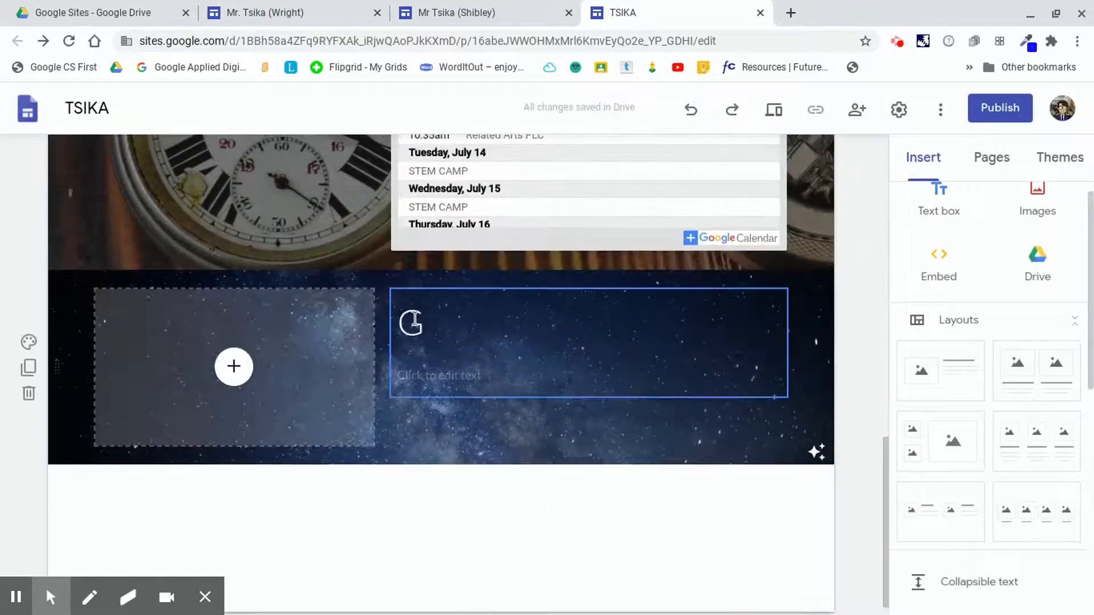
click(435, 325)
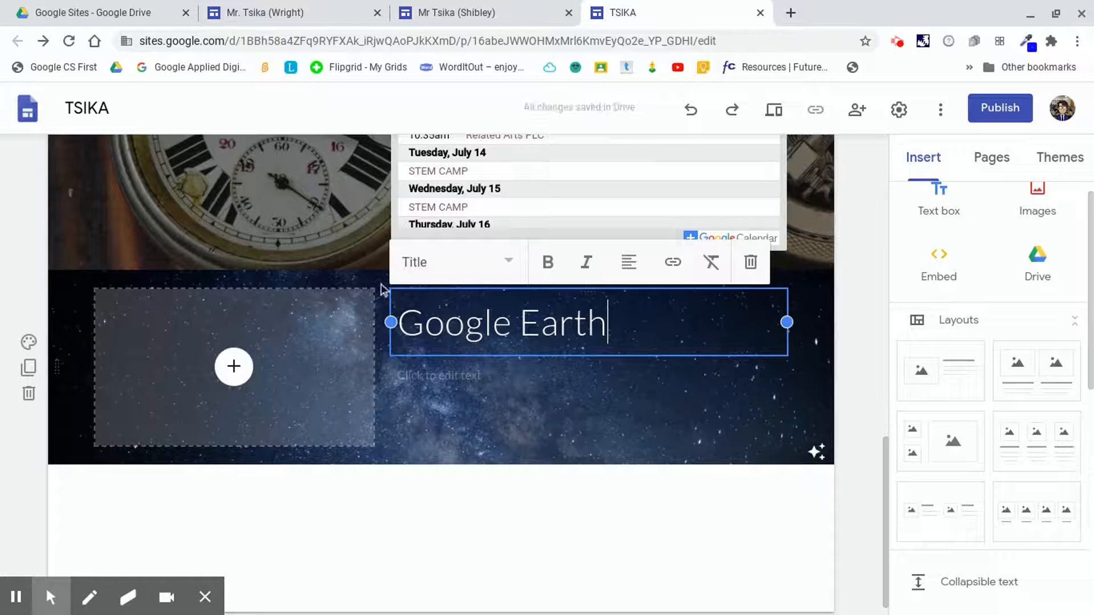
click(425, 381)
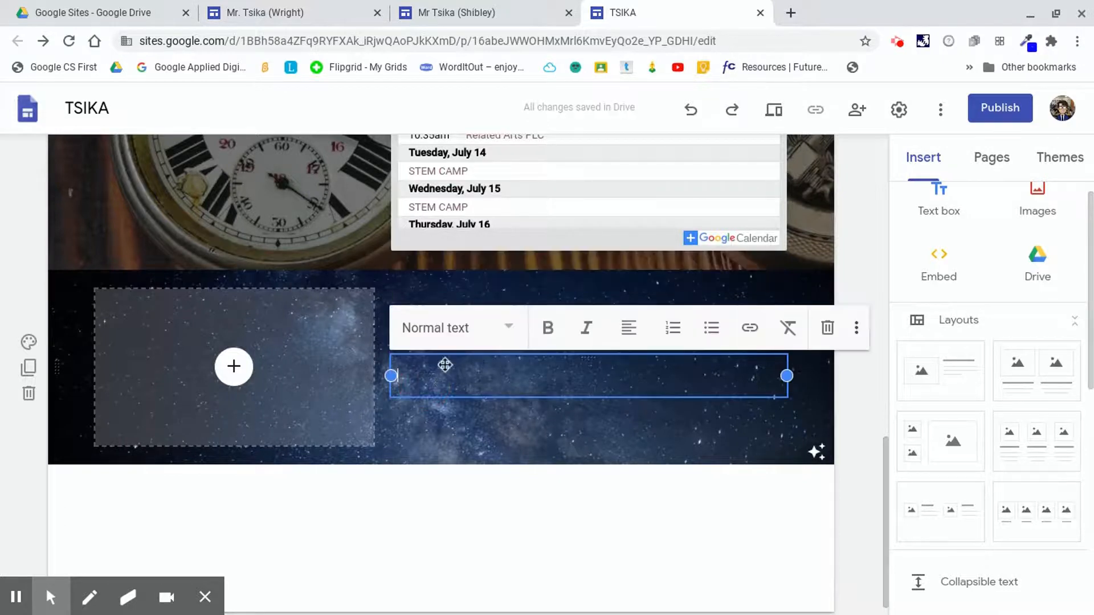
click(482, 428)
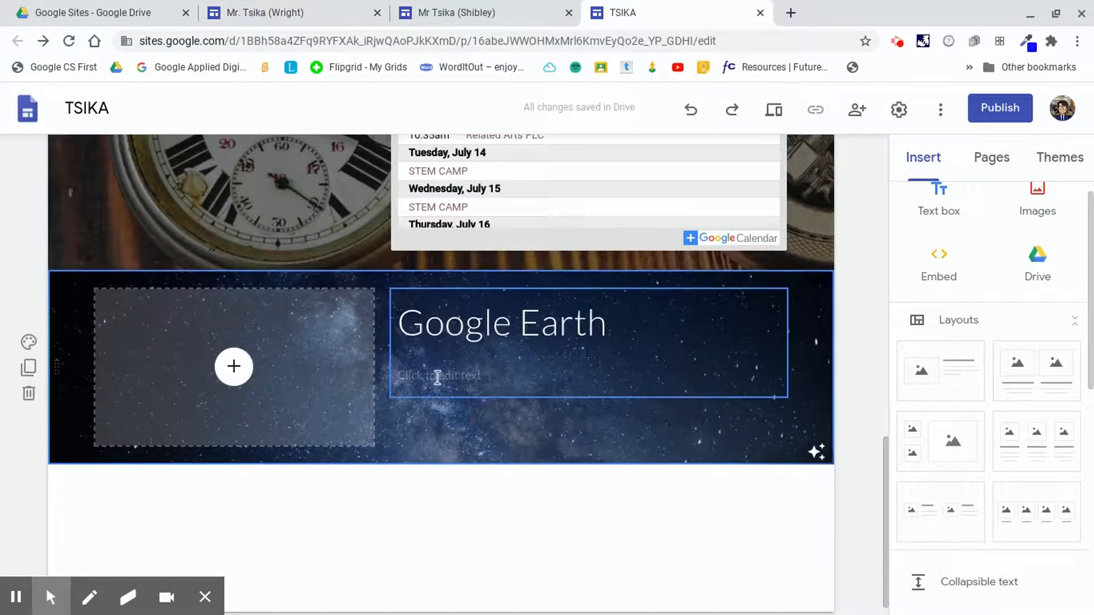
click(434, 376)
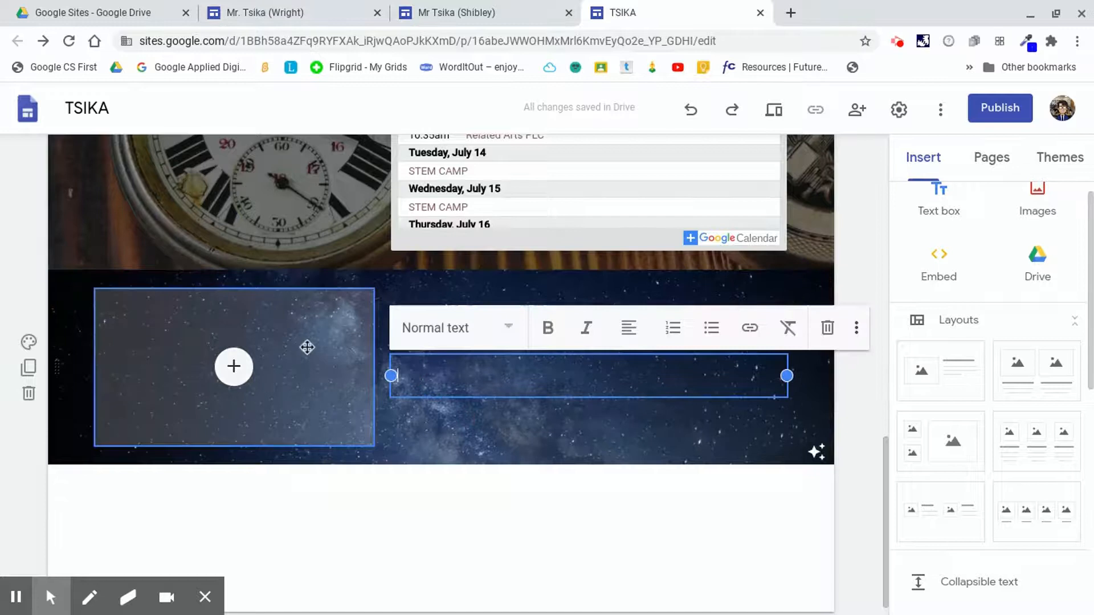
Fill the section's image placeholder with a spinning earth GIF found by searching Google images for "earth gif".
click(234, 368)
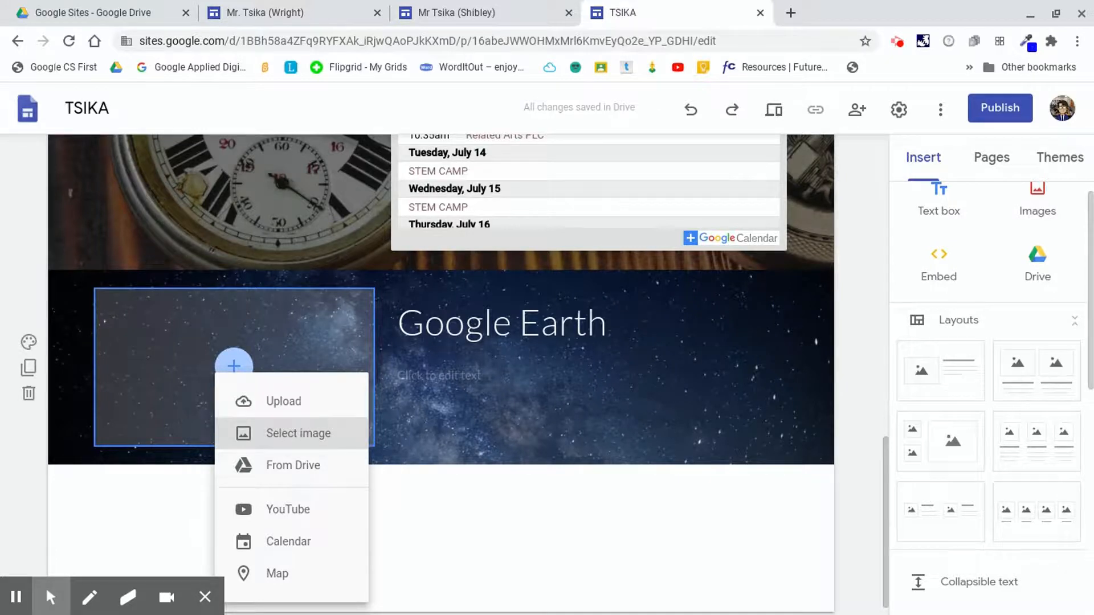
click(289, 434)
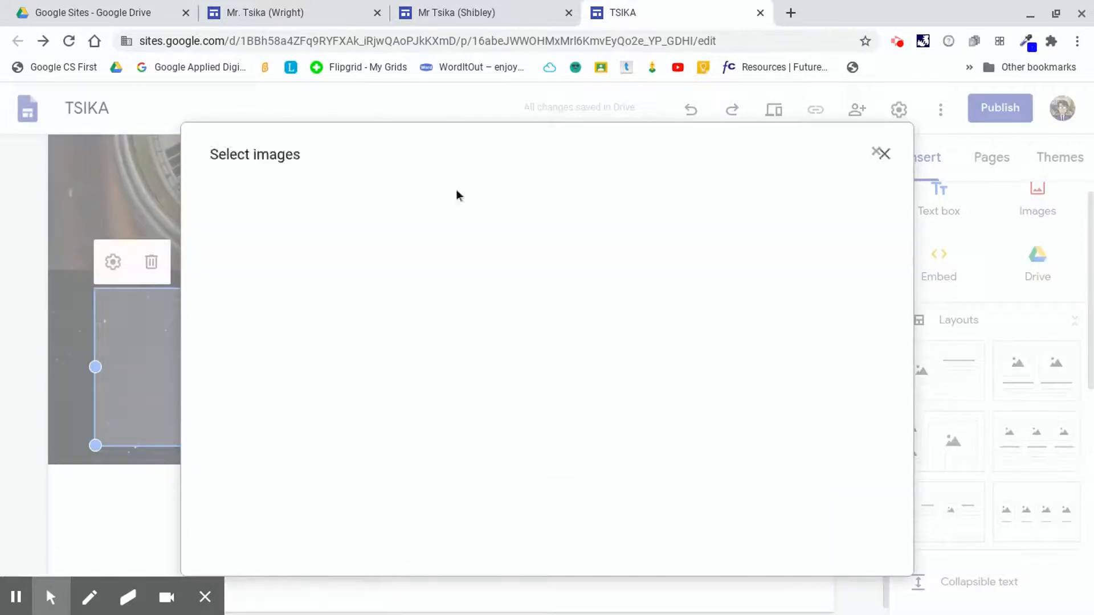
click(346, 196)
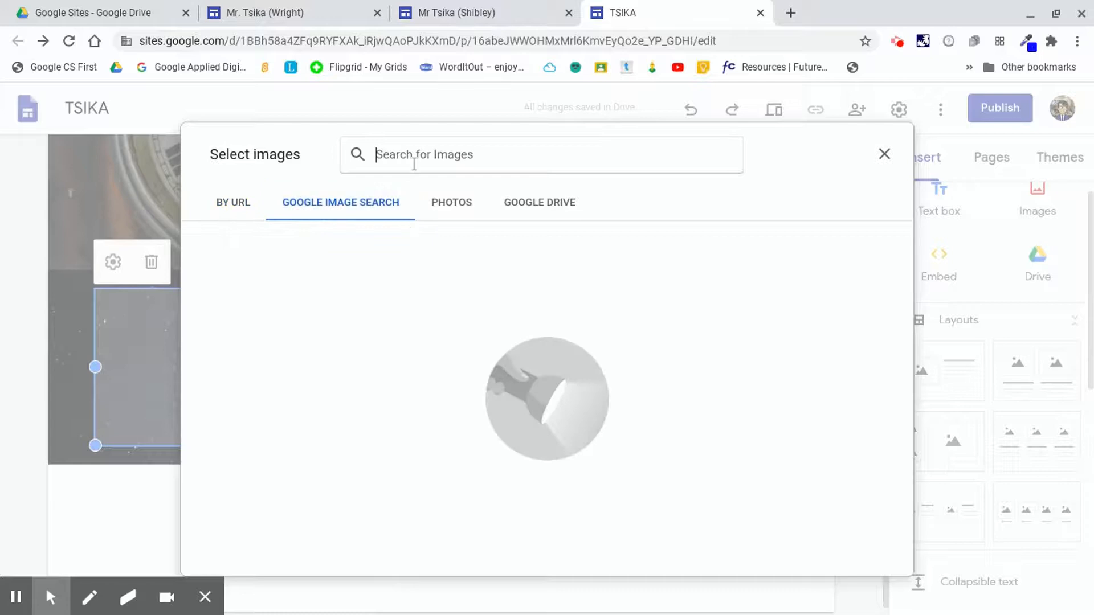
text(erath)
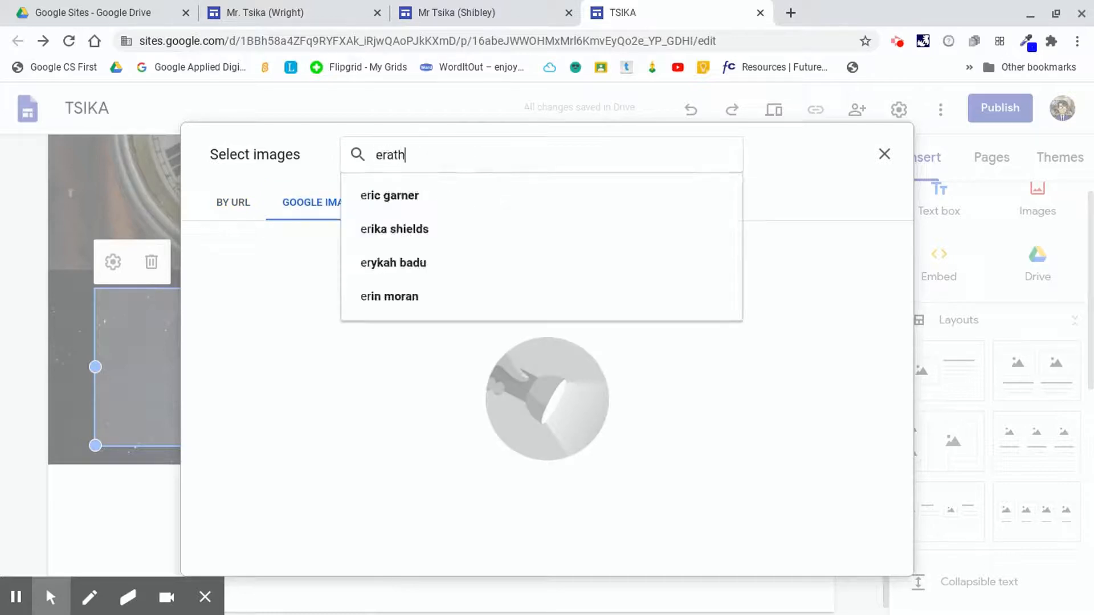
key(BackSpace)
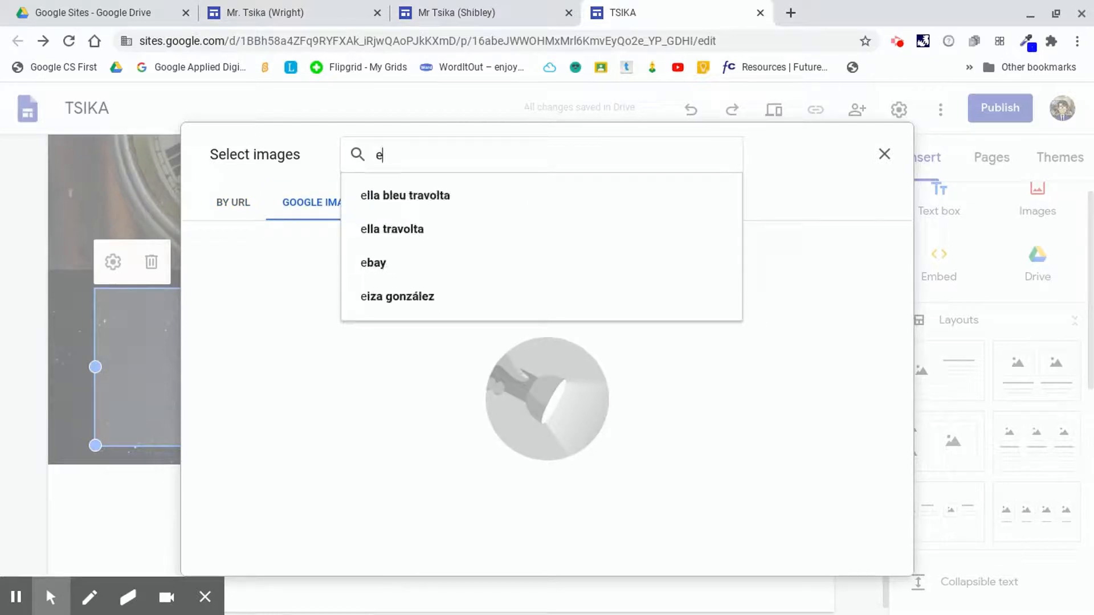
text(arth gif)
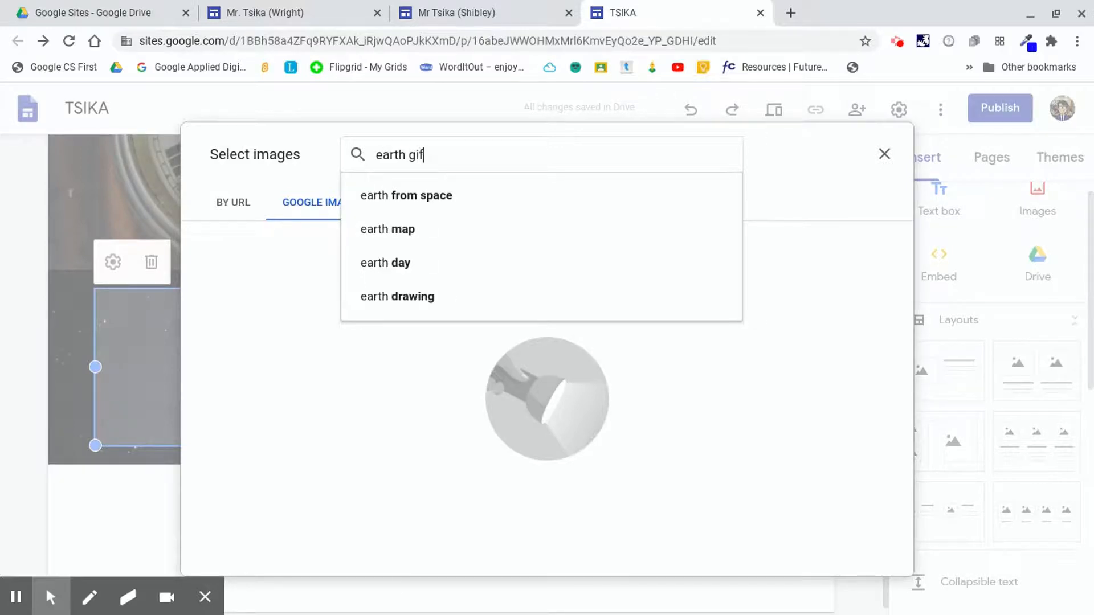
key(Return)
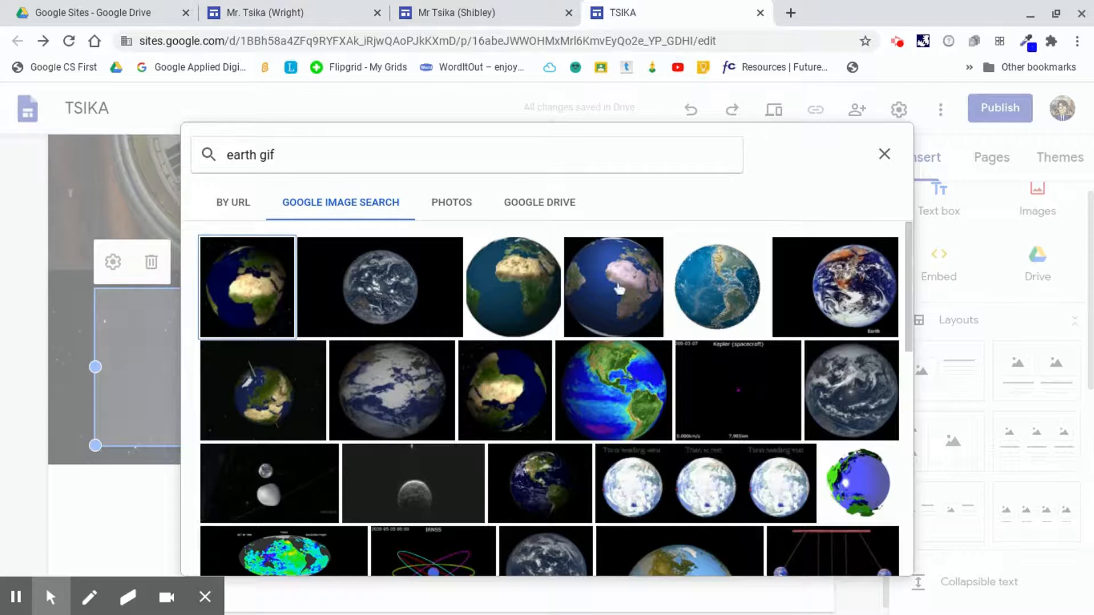
click(615, 390)
click(870, 556)
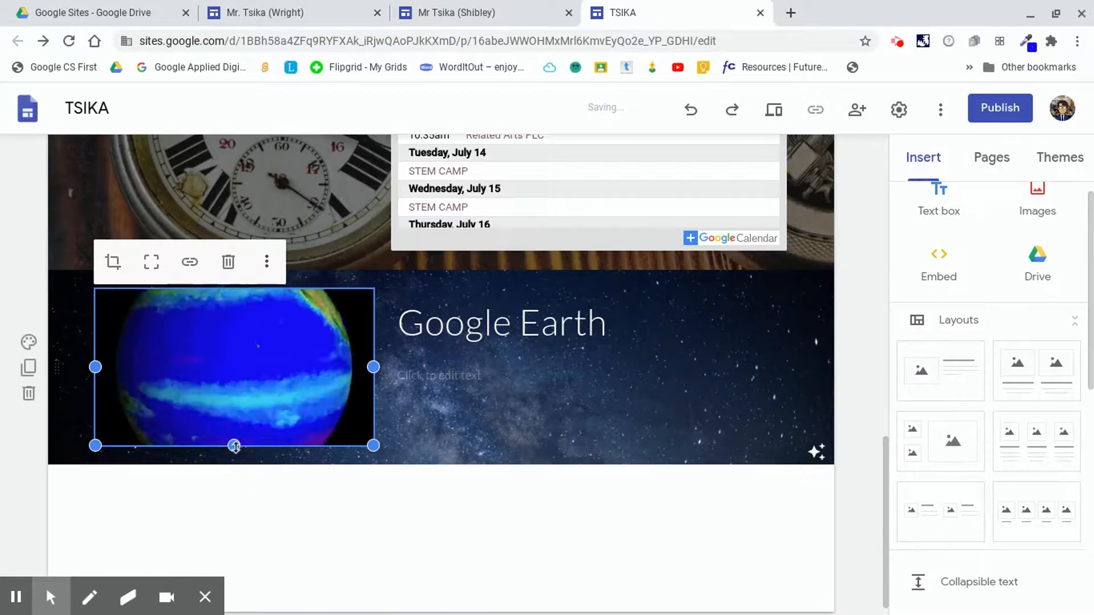
Stretch the earth image taller so it fills the section's height.
drag(234, 445, 233, 509)
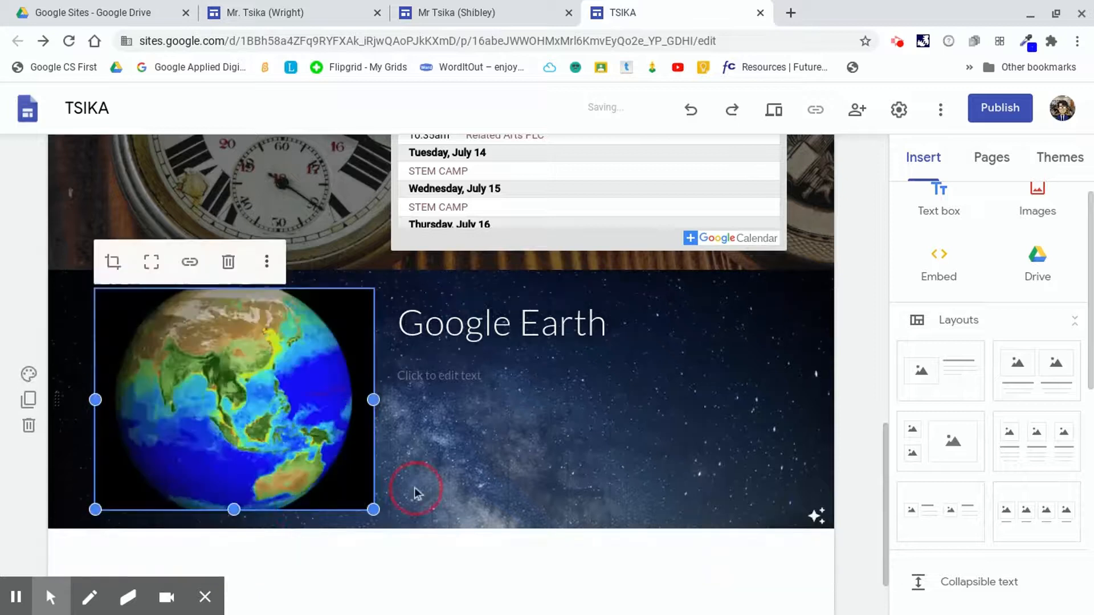
click(464, 378)
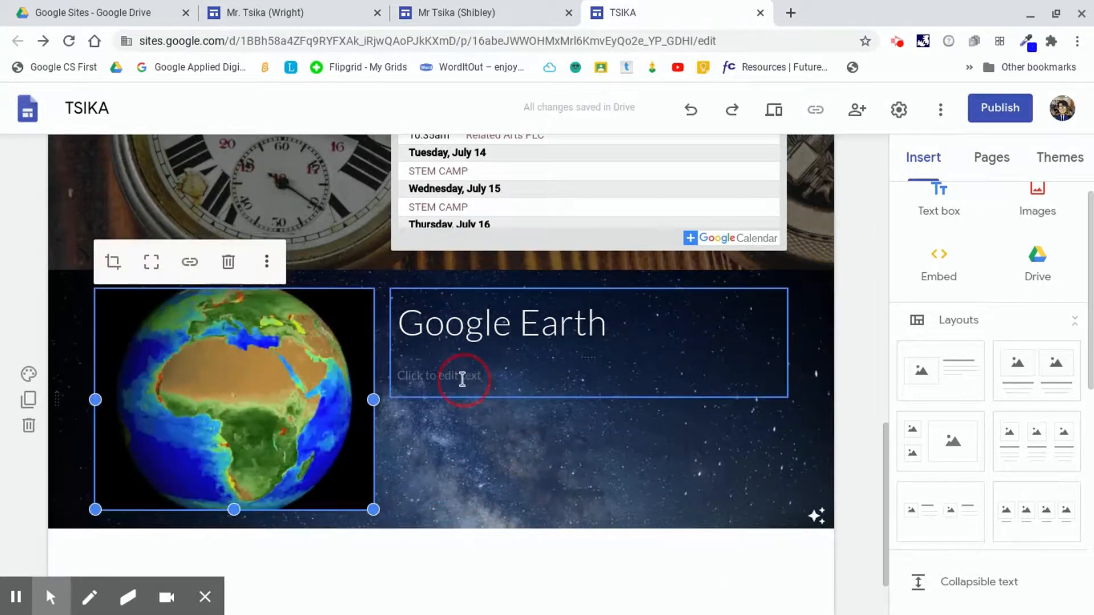
scroll(604, 410, up, 2)
scroll(593, 390, up, 7)
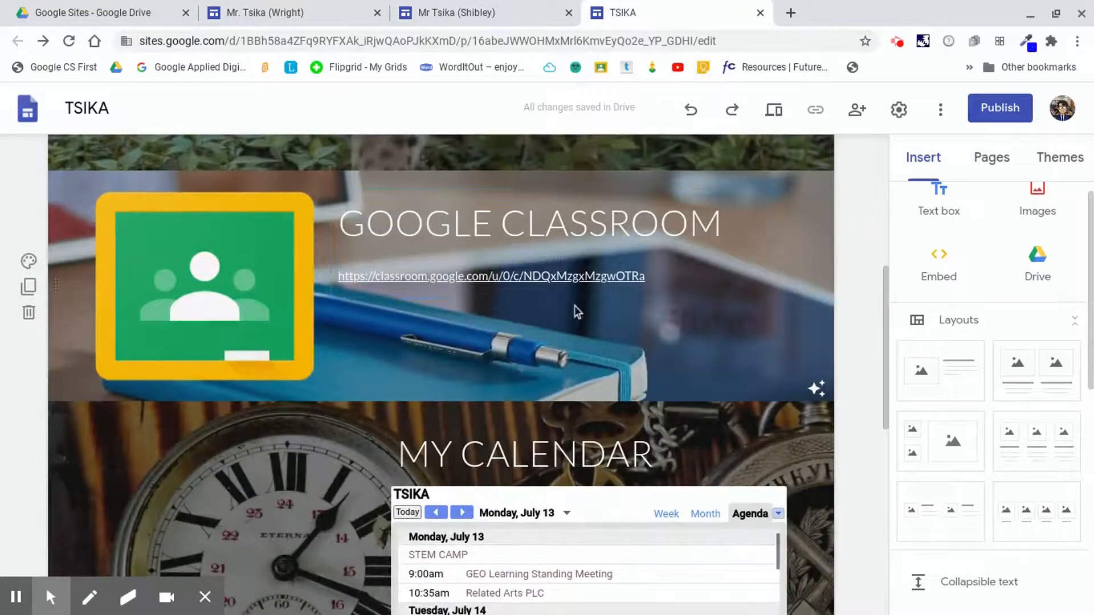
scroll(574, 306, down, 5)
scroll(574, 315, down, 2)
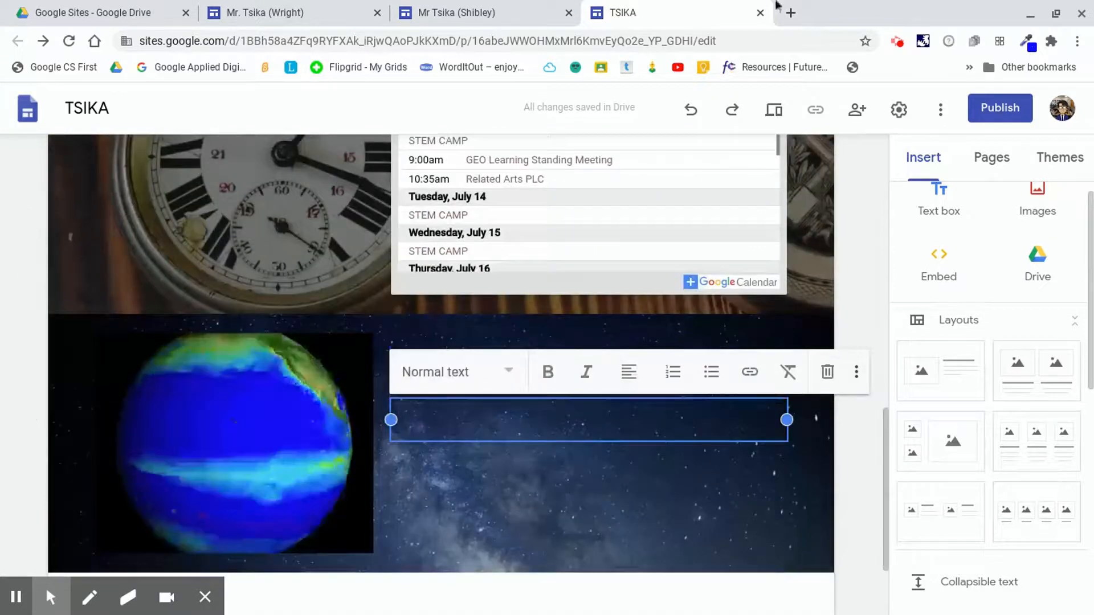
Open a new browser tab and search Google for "google earth".
click(790, 12)
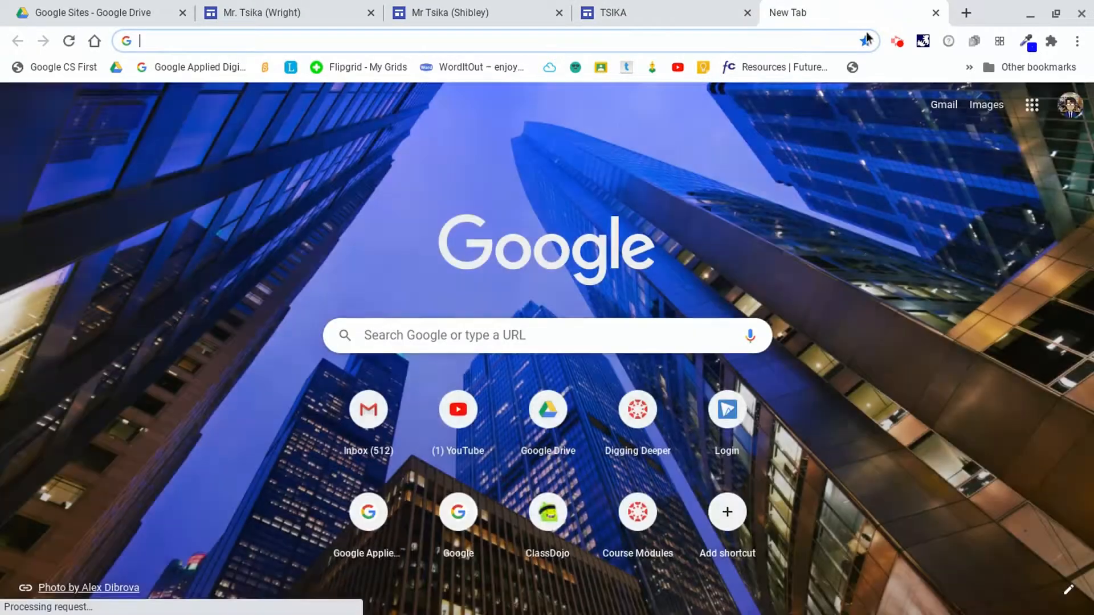
click(632, 43)
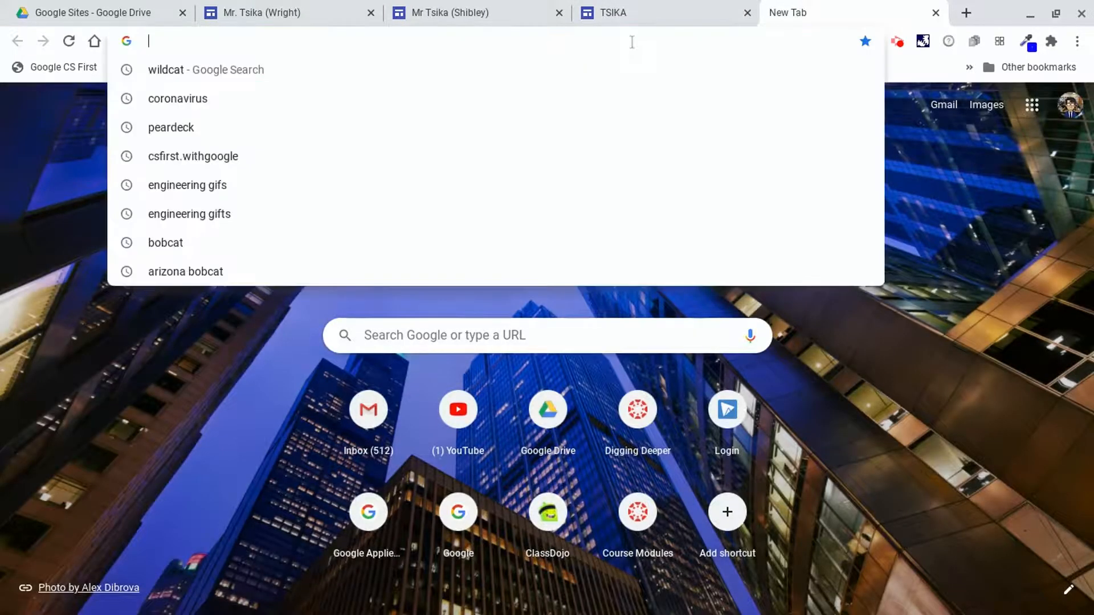
text(google)
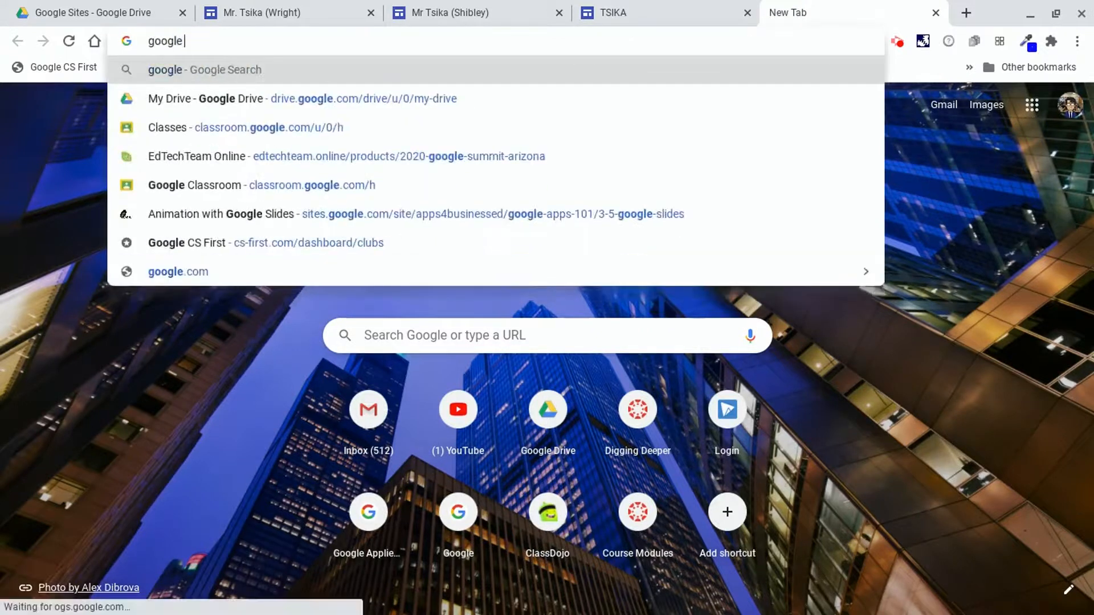
text( earth)
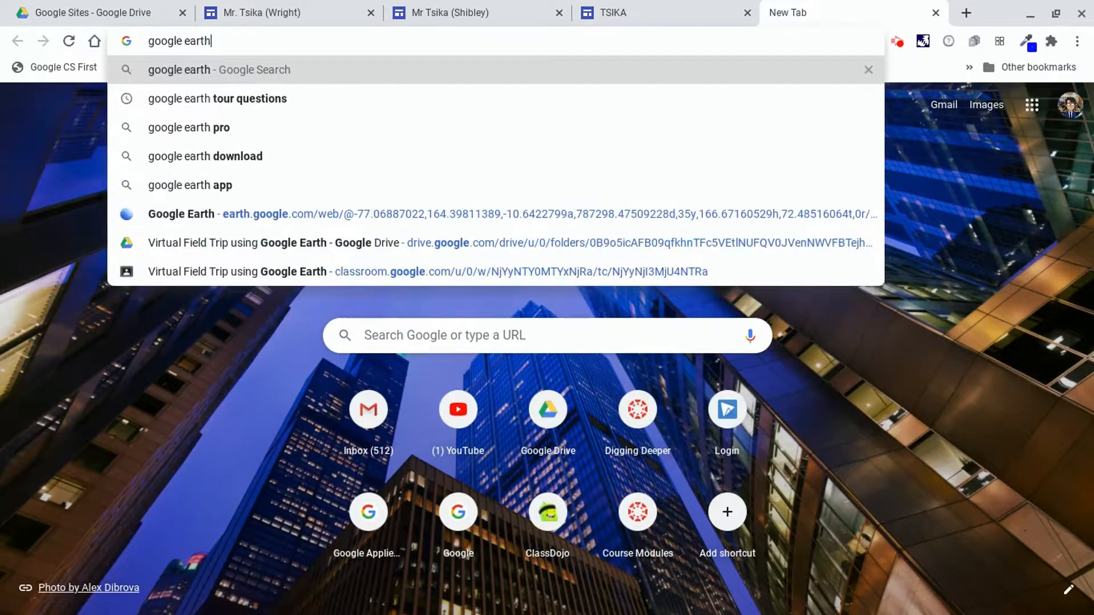
text(\)
key(BackSpace)
key(Return)
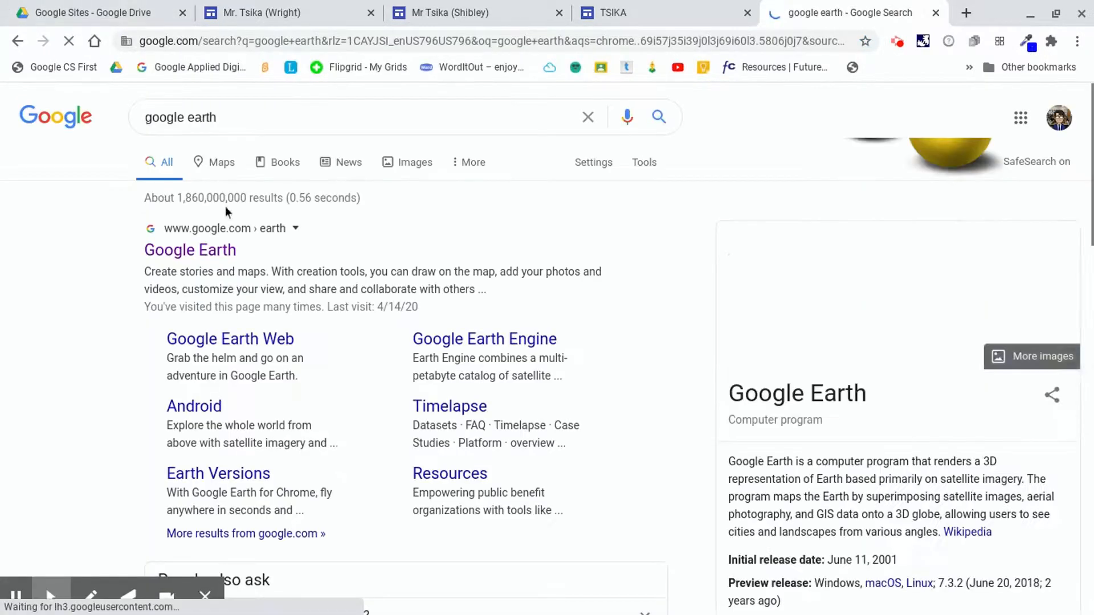
Open the Google Earth website and copy its address.
click(209, 250)
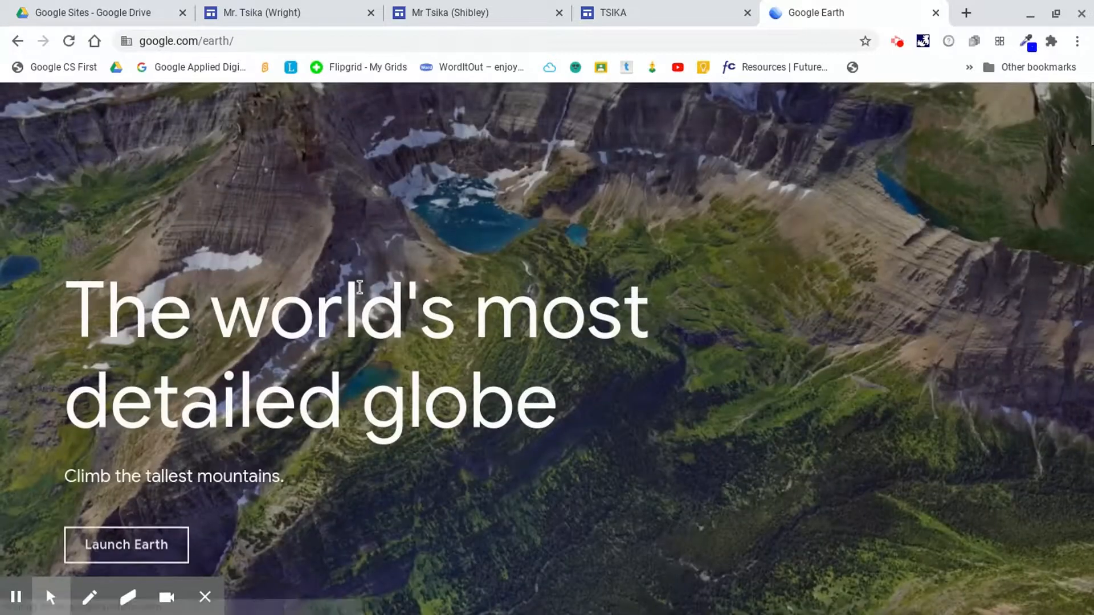
click(224, 43)
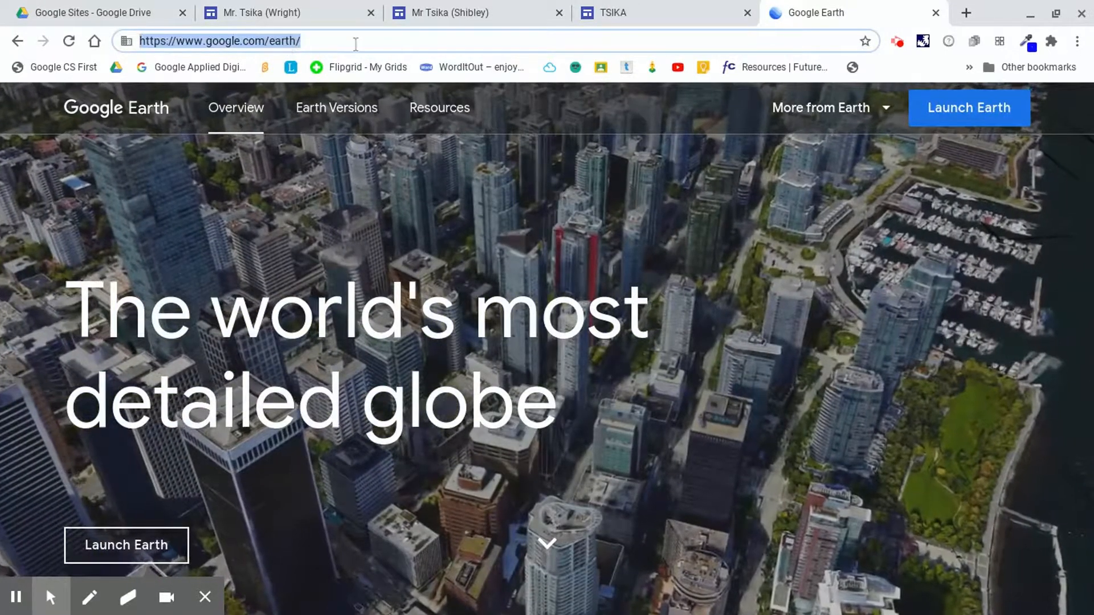
click(349, 43)
drag(206, 42, 233, 44)
triple_click(233, 43)
triple_click(234, 43)
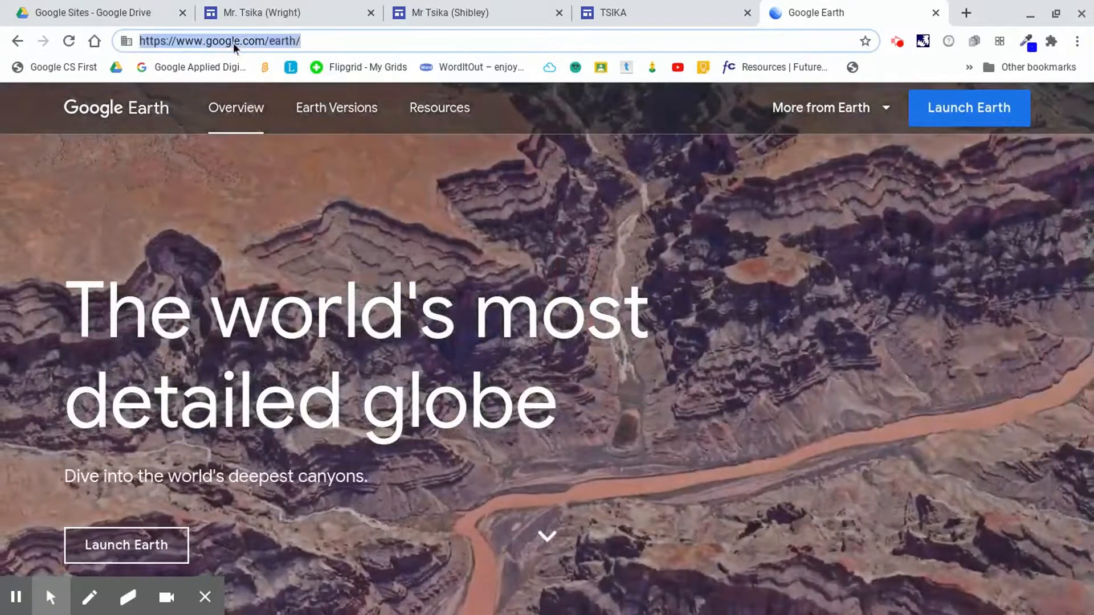
triple_click(322, 41)
key(ctrl+c)
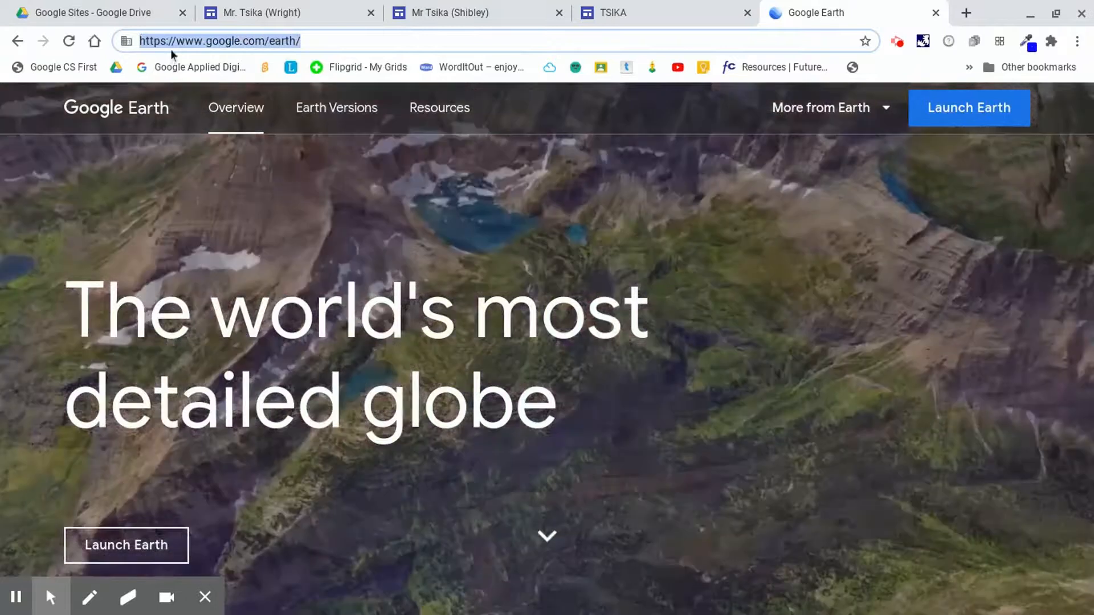
right_click(185, 42)
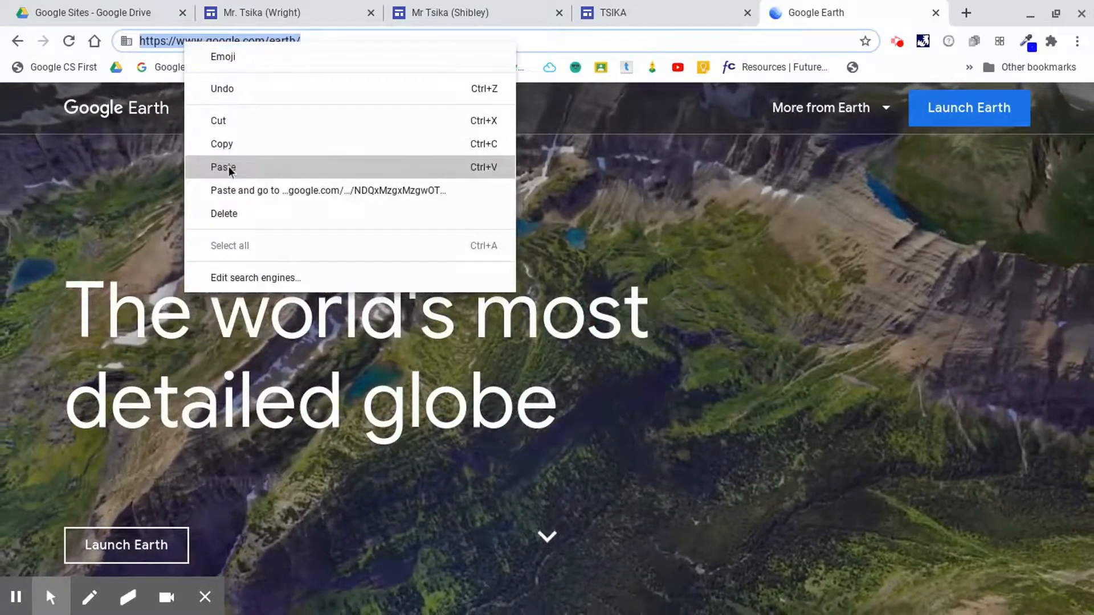
click(235, 150)
Paste the Google Earth address into the body text box of the Google Earth section.
click(612, 12)
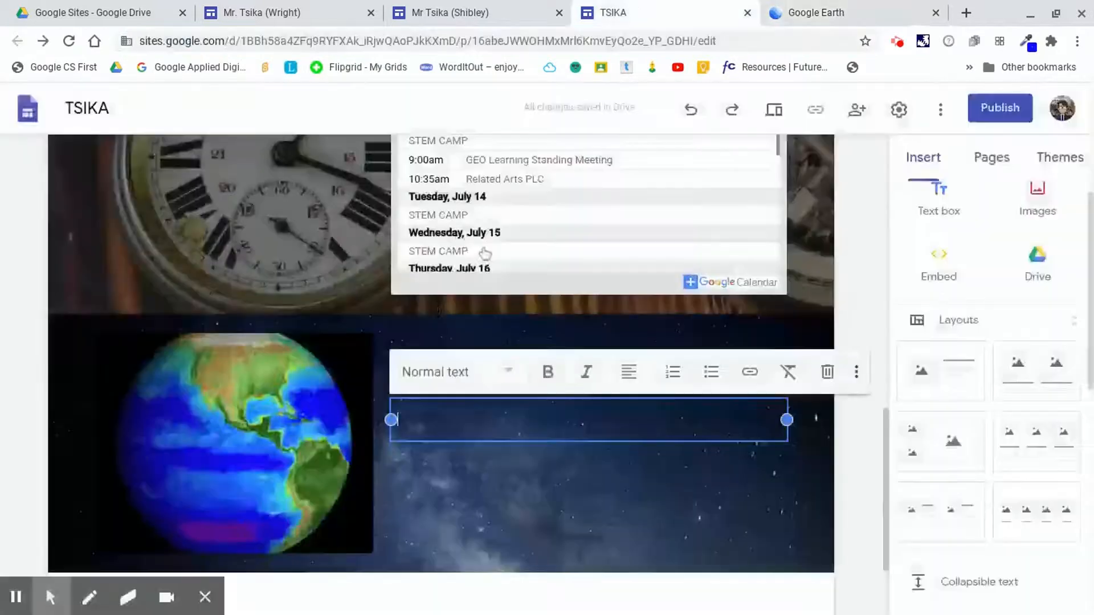
right_click(412, 420)
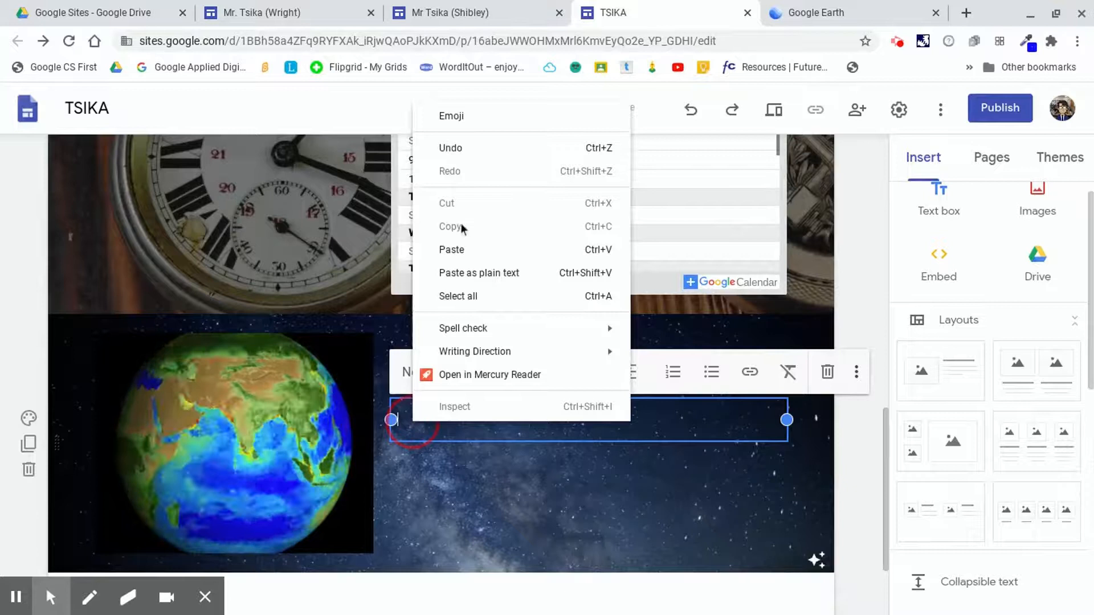
click(453, 250)
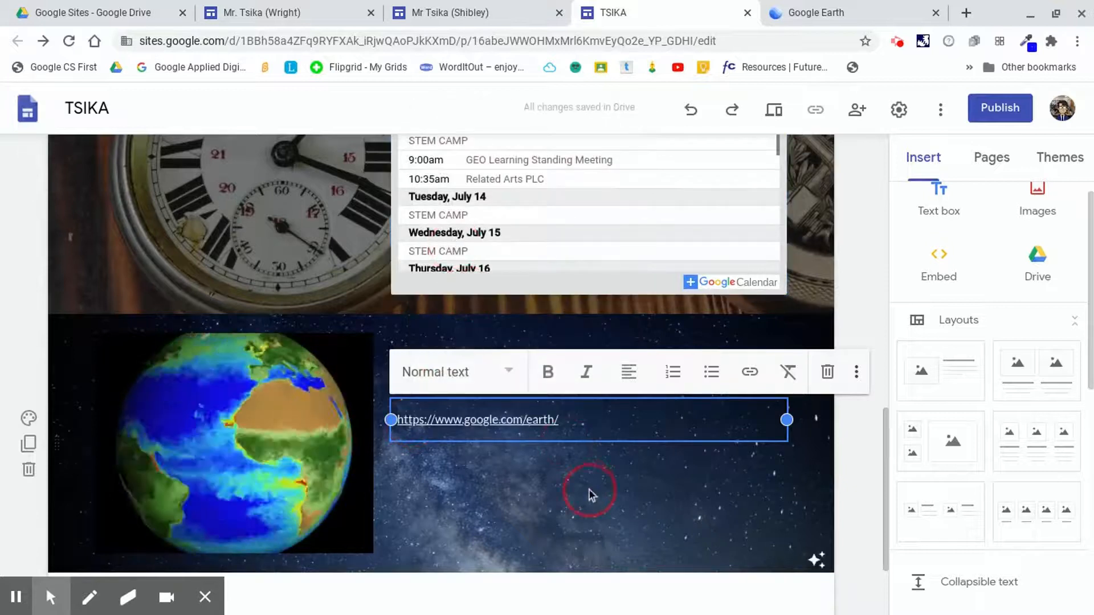
click(587, 490)
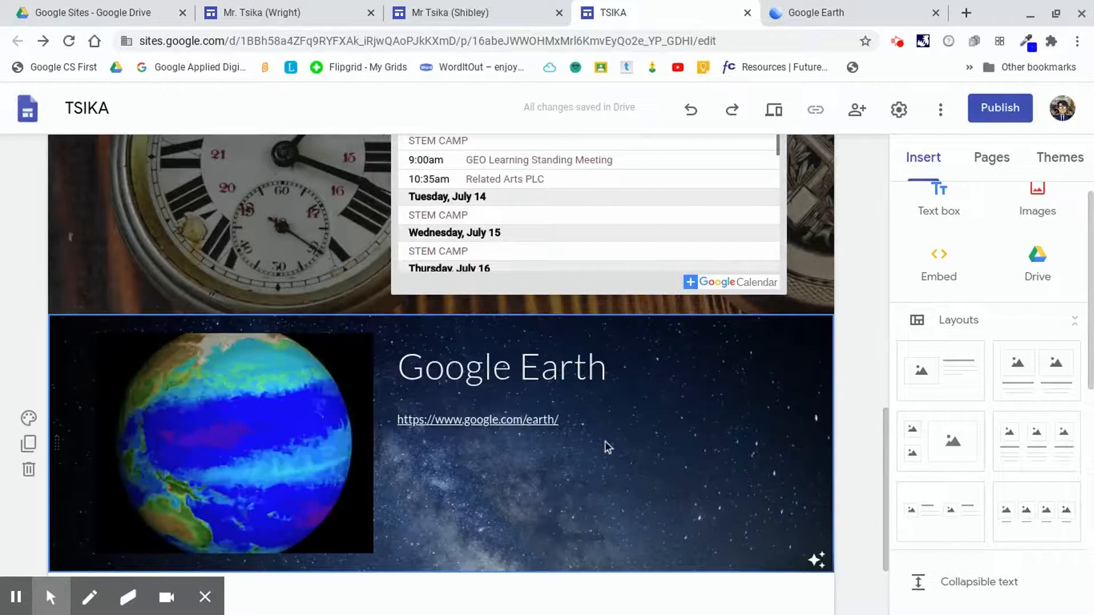
Try to resize the Google Earth text box.
click(598, 394)
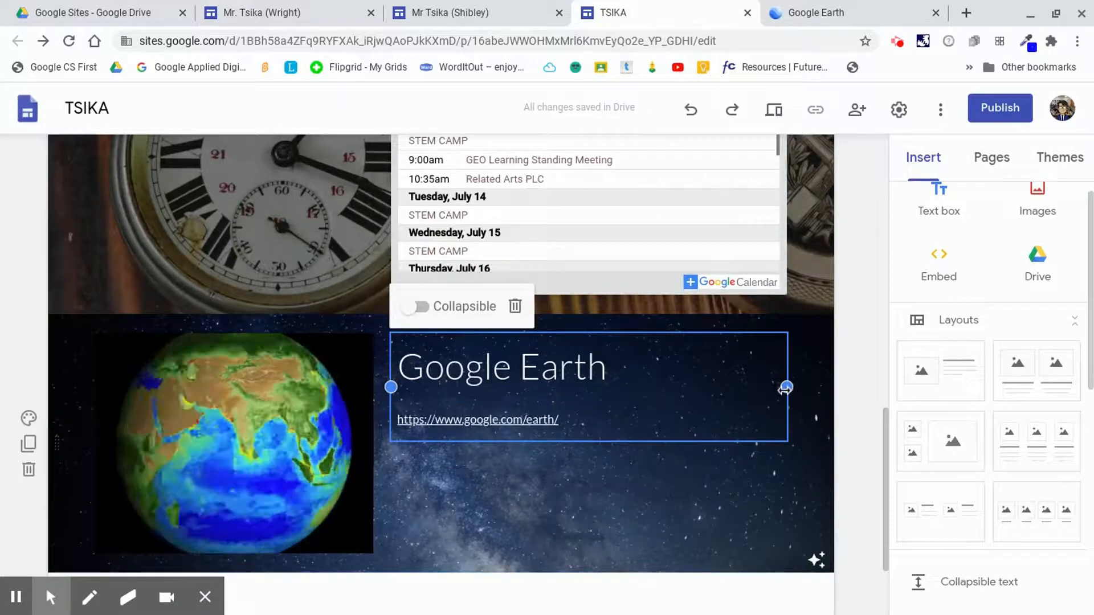
drag(786, 397, 769, 456)
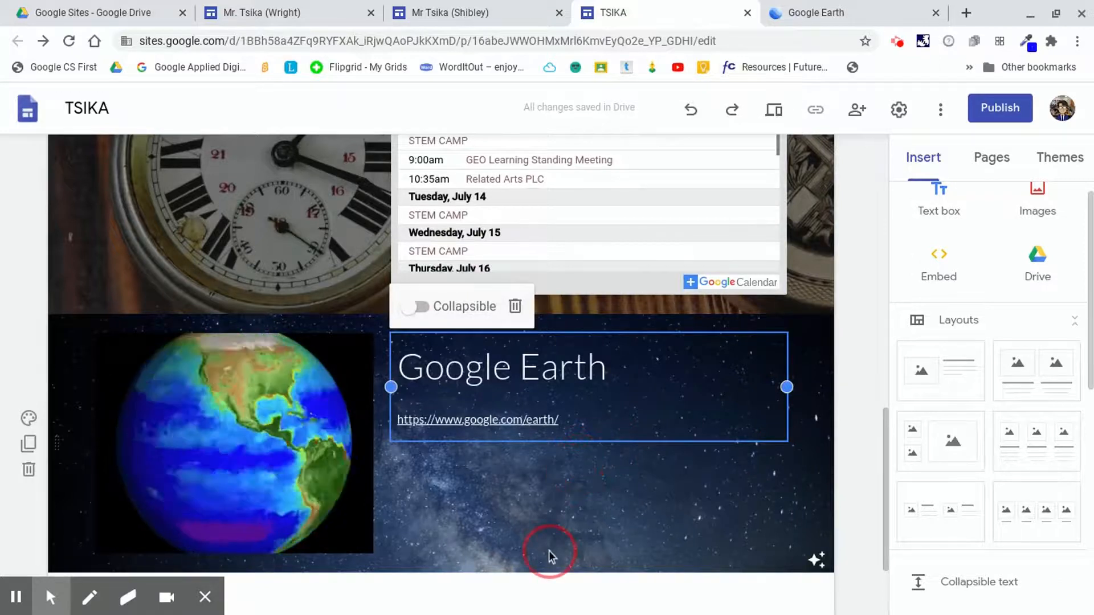
click(514, 503)
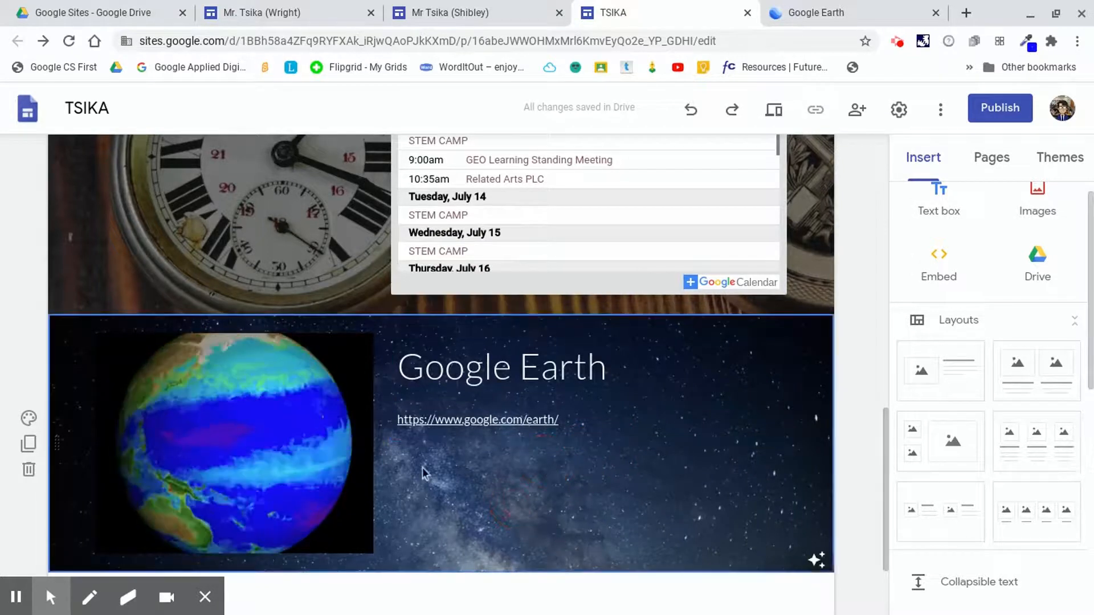
scroll(534, 420, up, 15)
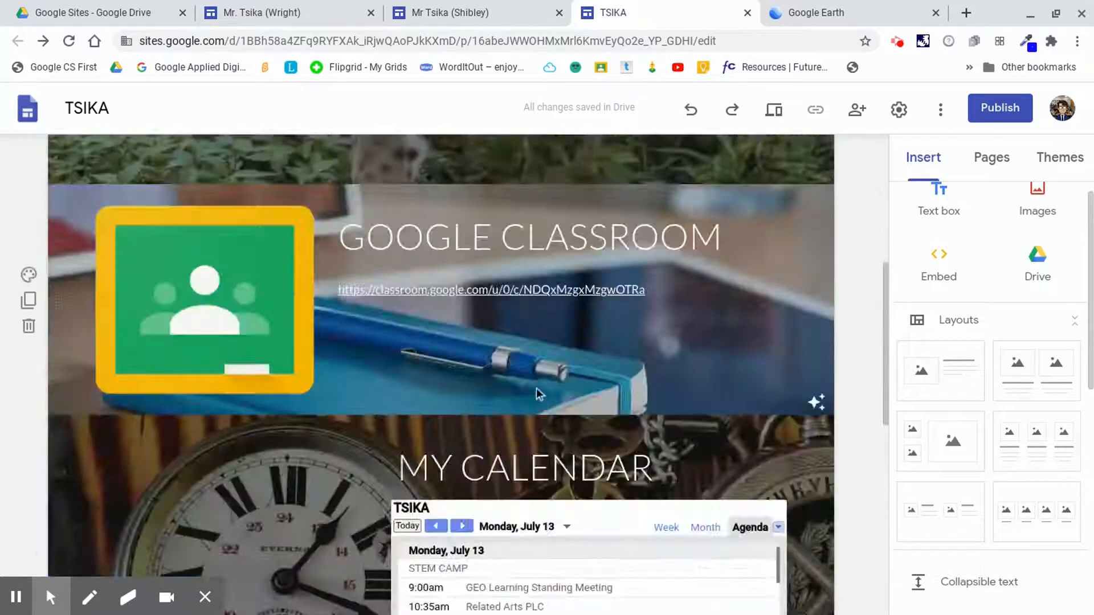
Scroll through the TSIKA home page to review the header, Google Classroom, calendar and Google Earth sections.
scroll(530, 376, down, 15)
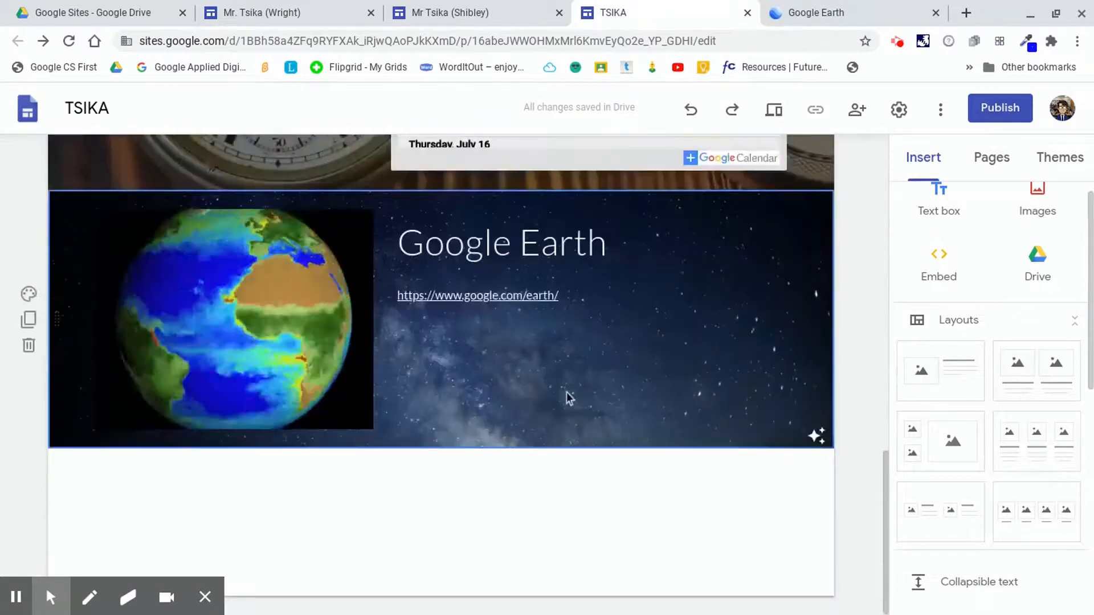
scroll(565, 393, up, 13)
scroll(565, 384, up, 3)
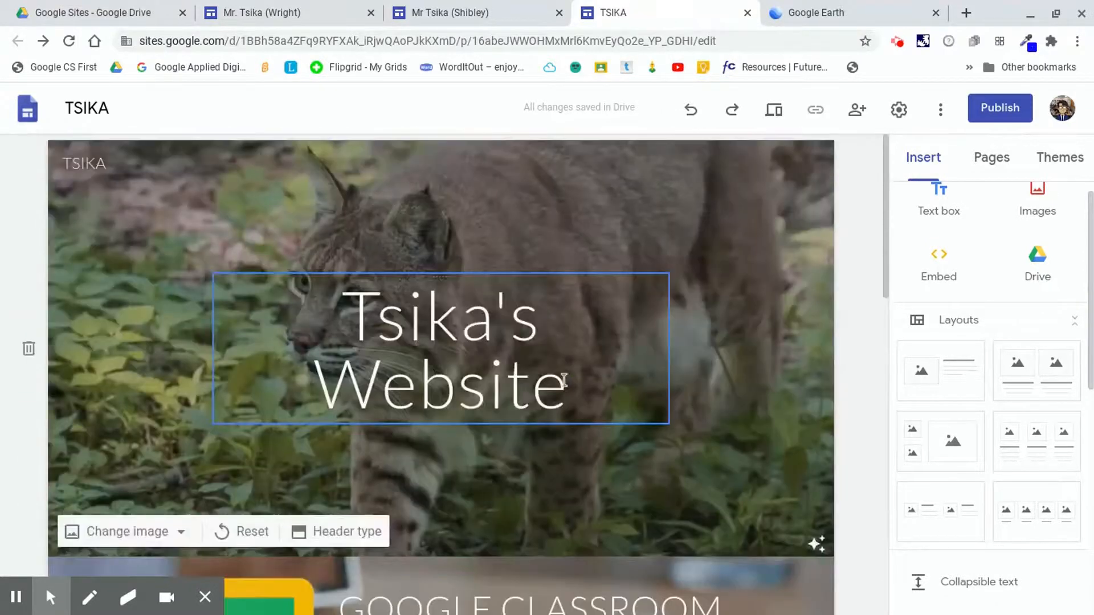
scroll(564, 381, down, 1)
scroll(560, 383, down, 7)
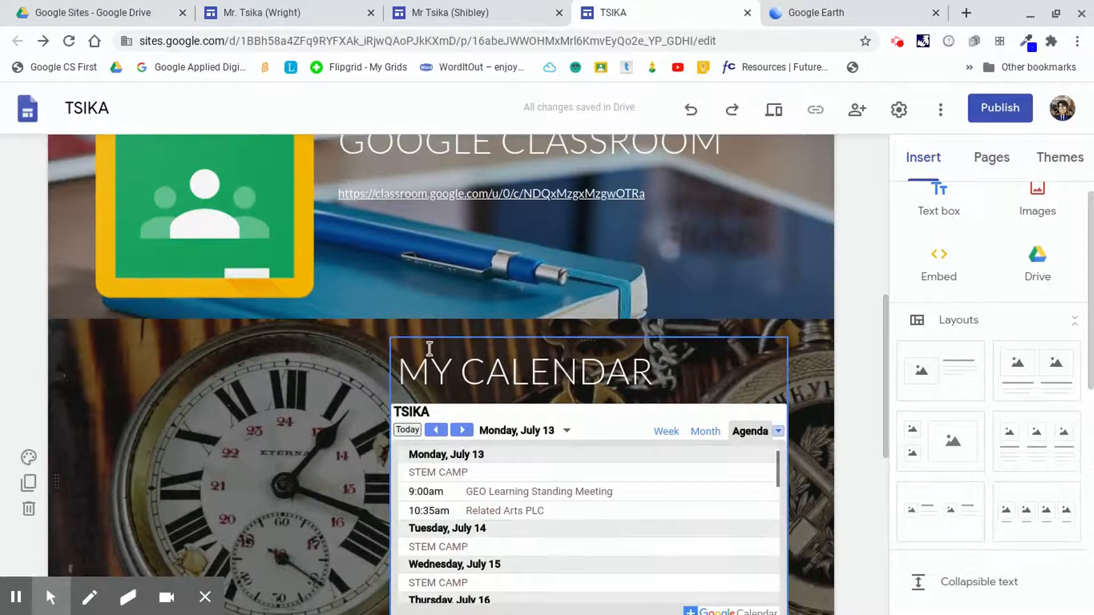
scroll(737, 288, up, 1)
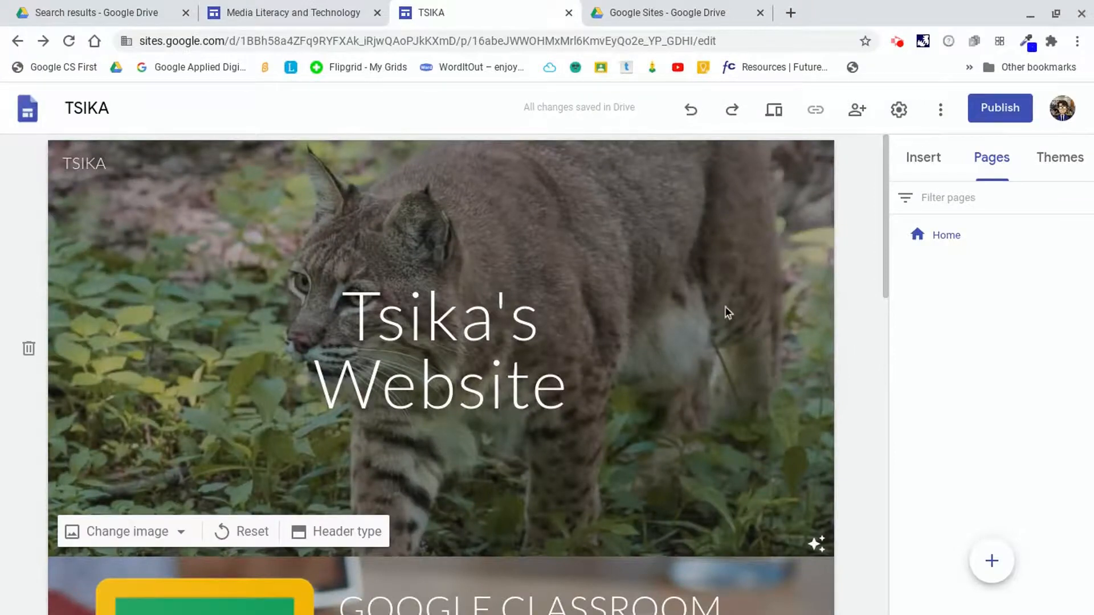
scroll(701, 289, down, 15)
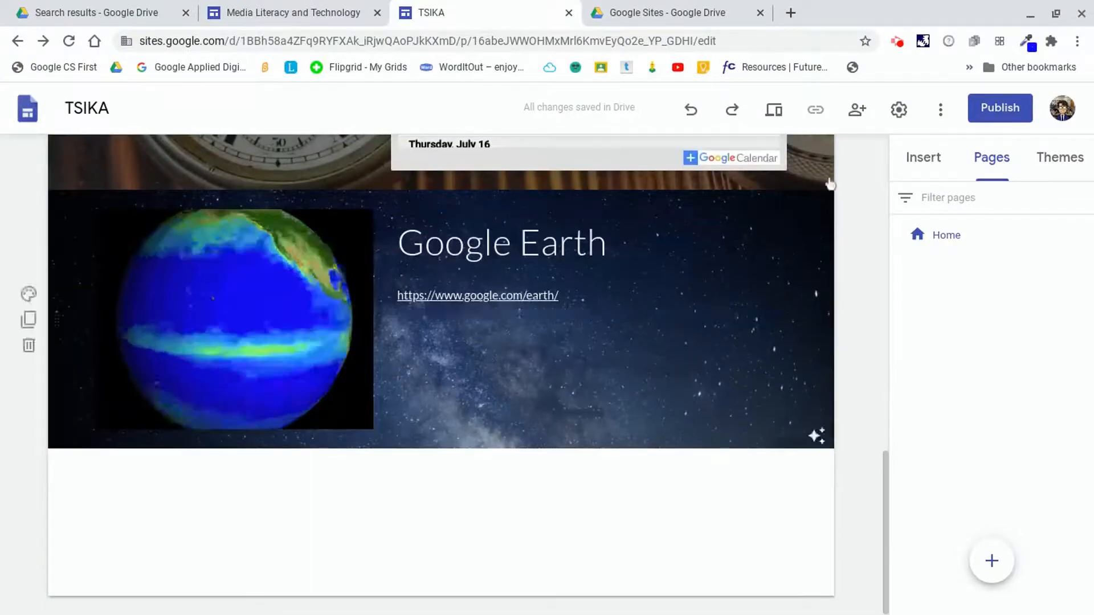
scroll(876, 199, up, 12)
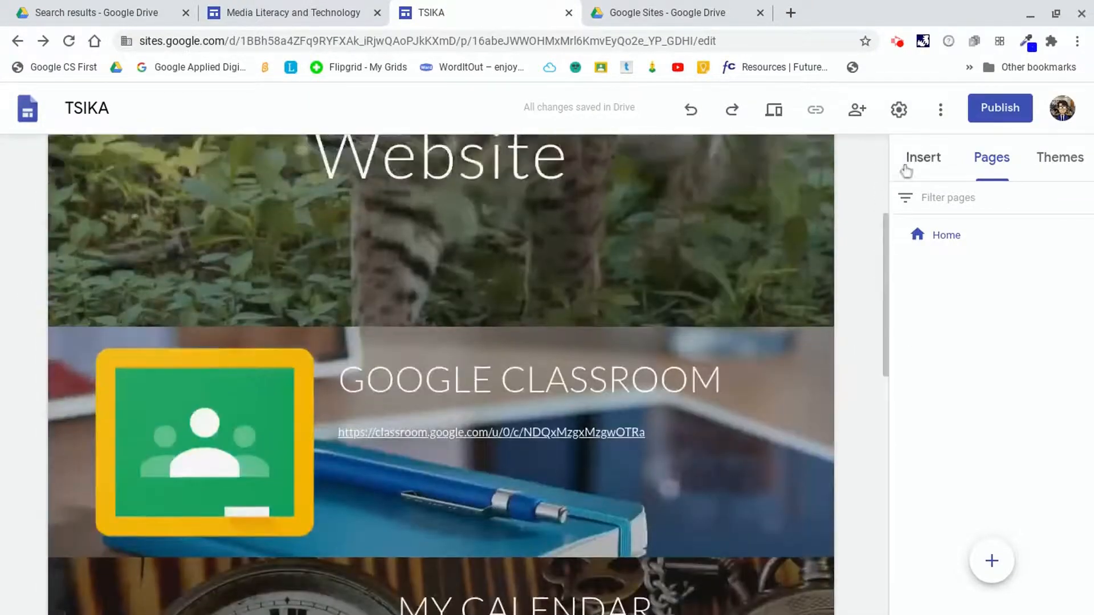
click(935, 158)
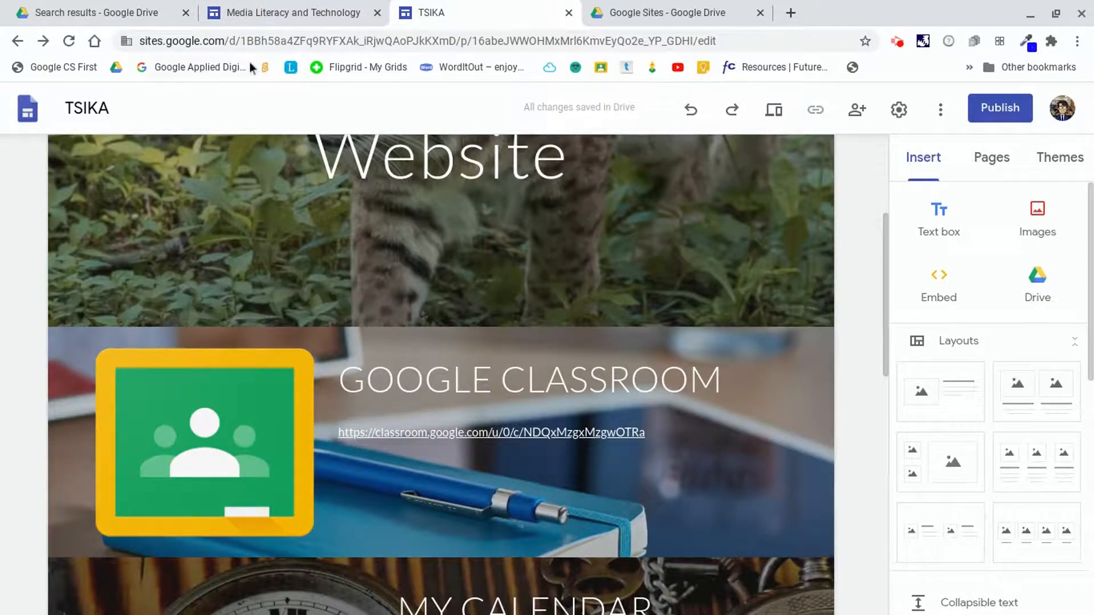
Browse the example Media Literacy and Technology site's About Mr. Tsika and Home pages.
click(299, 12)
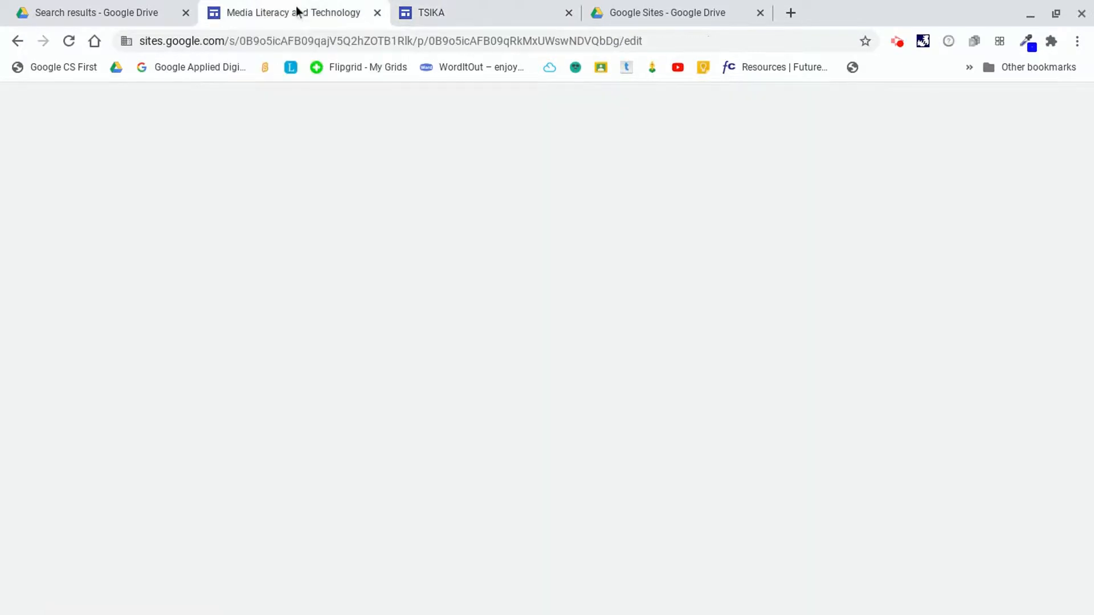
scroll(524, 328, up, 1)
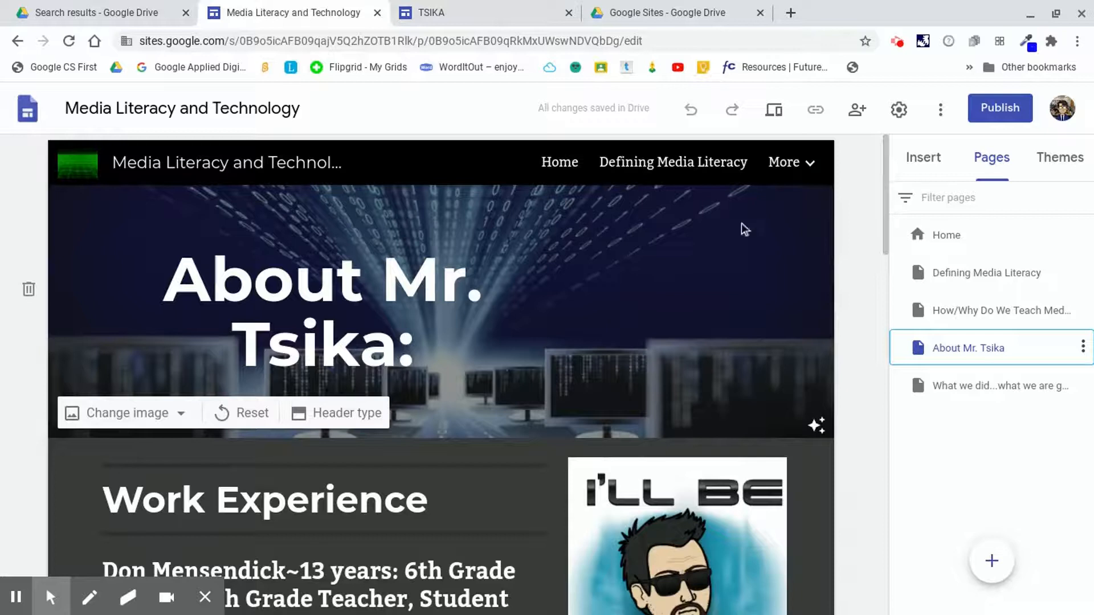
scroll(741, 228, down, 12)
scroll(695, 228, up, 15)
scroll(688, 230, down, 8)
scroll(688, 230, down, 10)
scroll(689, 228, up, 12)
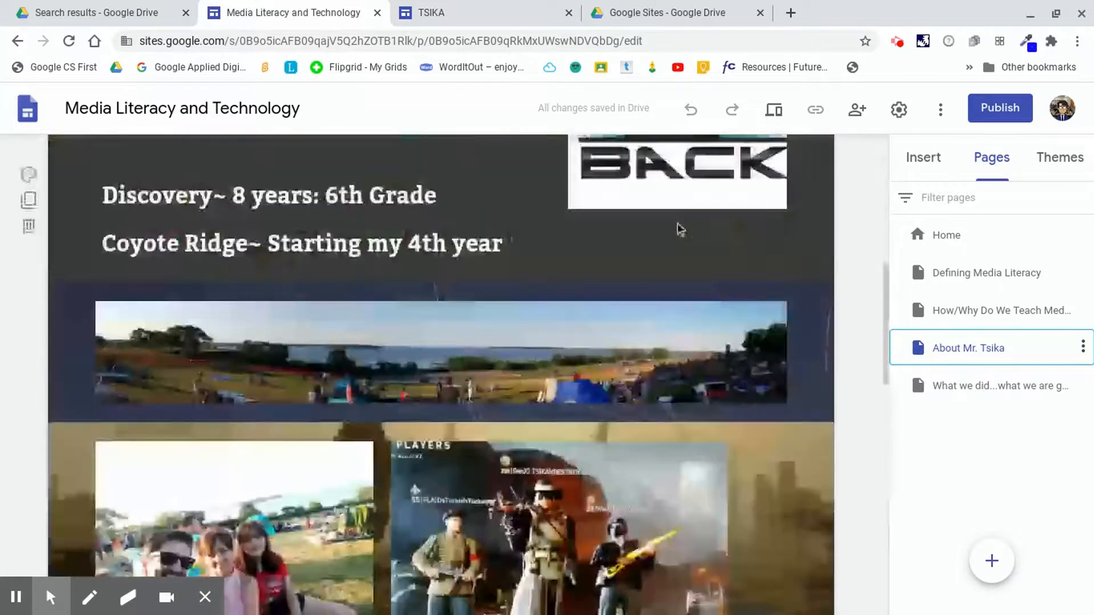
scroll(678, 230, up, 4)
scroll(488, 386, up, 3)
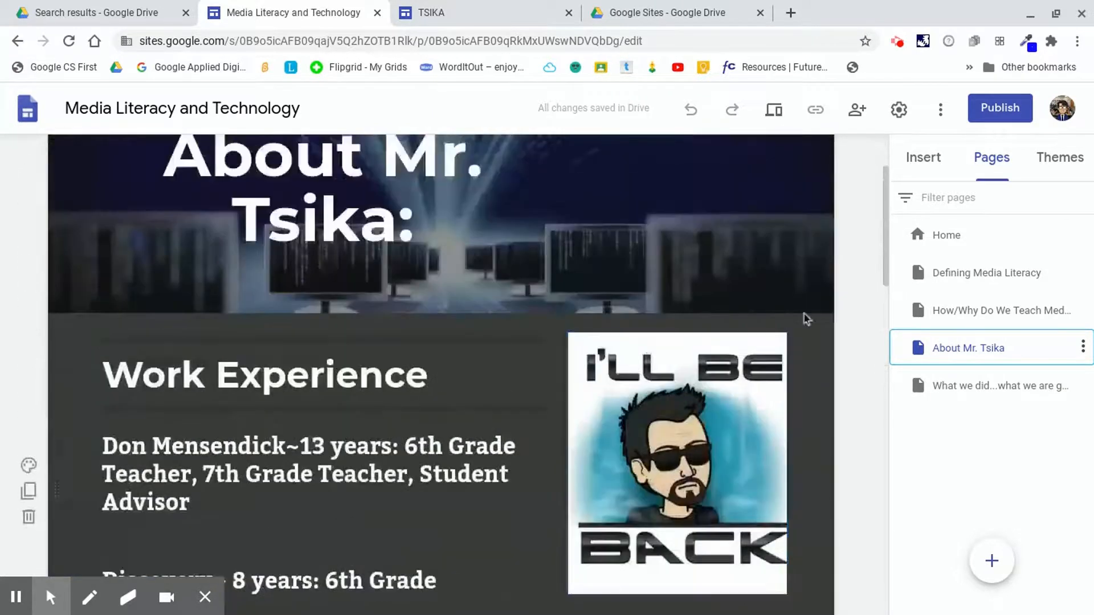
click(944, 236)
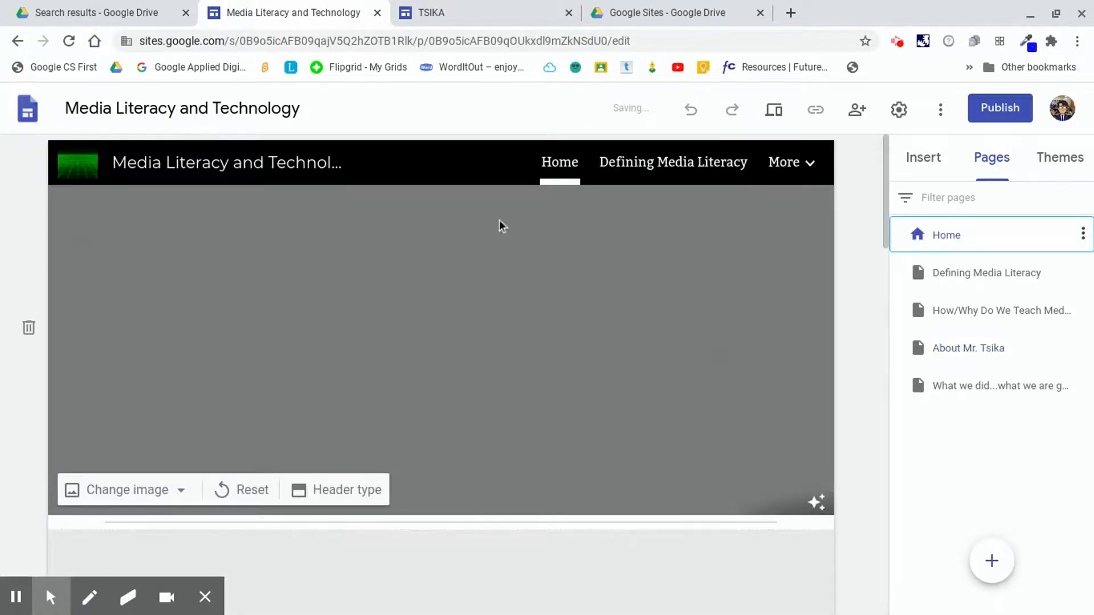
scroll(493, 237, down, 2)
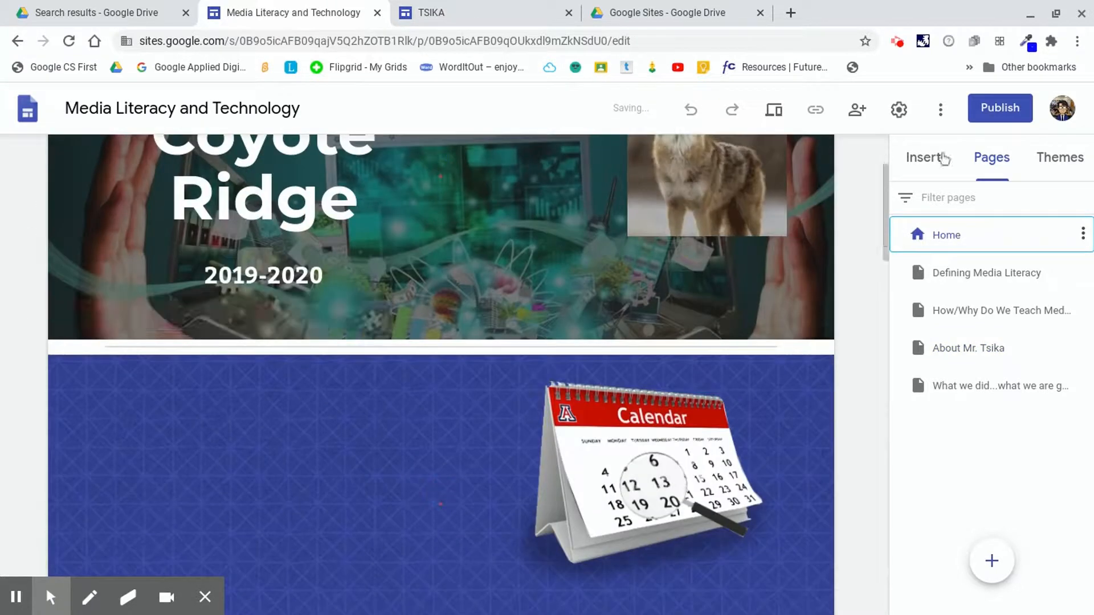
click(943, 158)
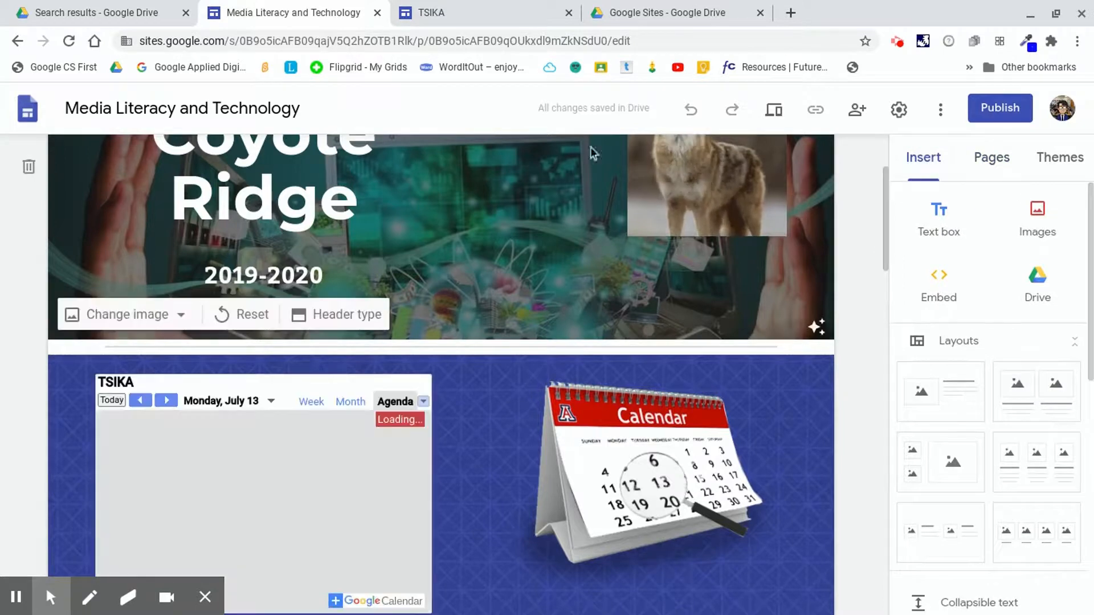
click(992, 159)
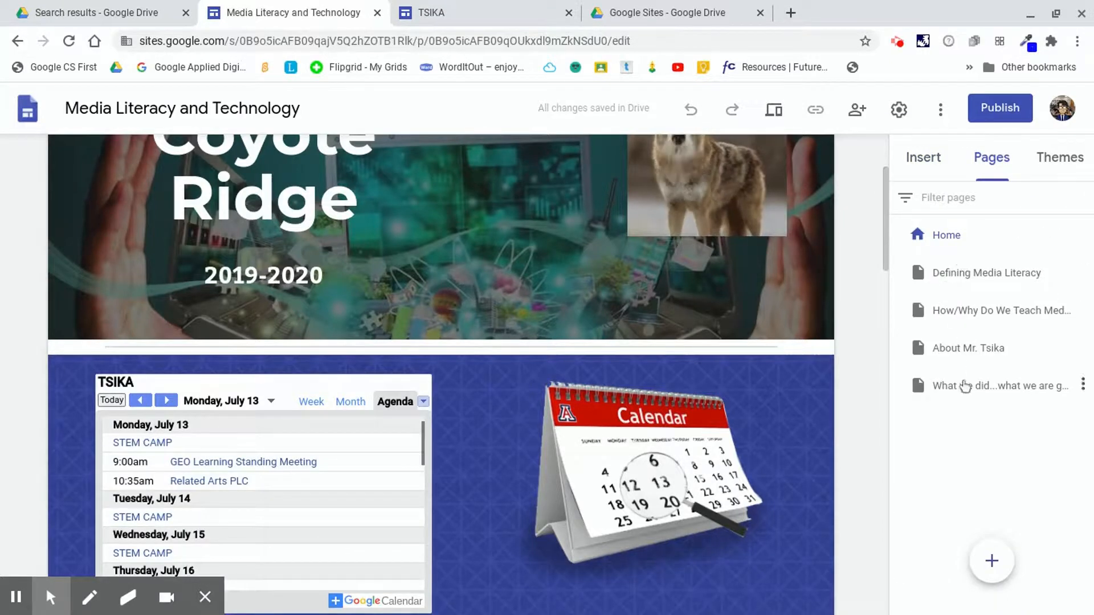
Add a new page named Digital Portfolio to the TSIKA site and reset its header image.
click(521, 10)
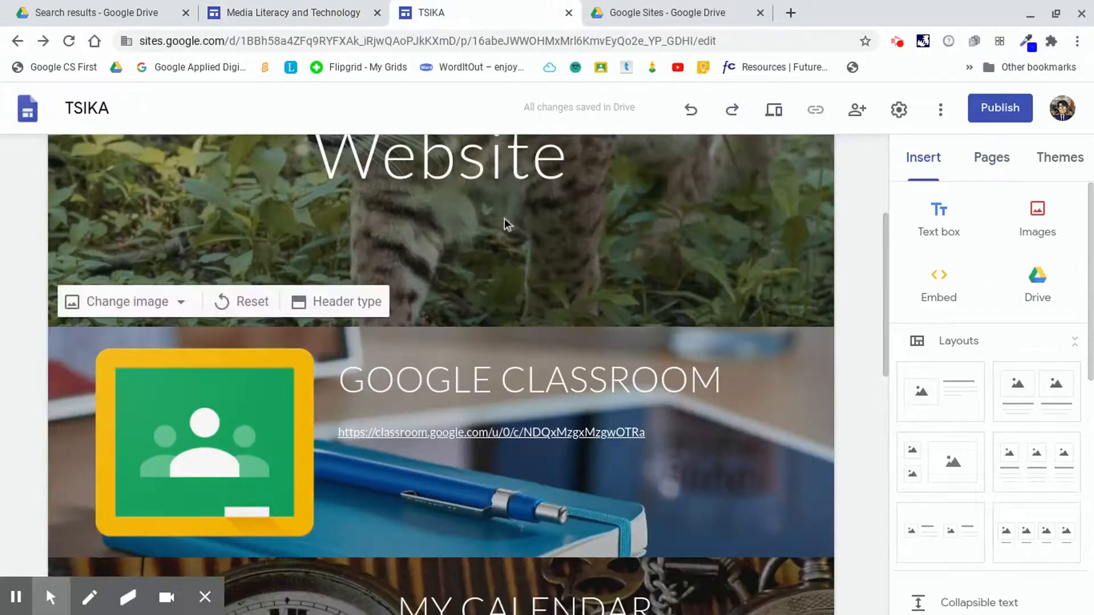
scroll(477, 490, down, 10)
scroll(481, 487, up, 15)
click(1004, 172)
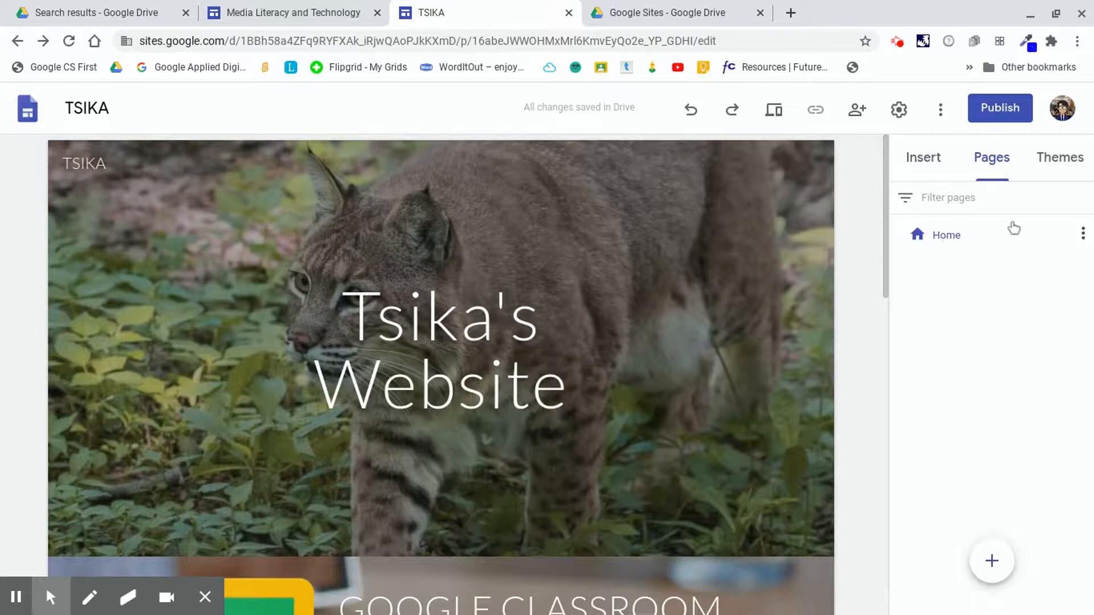
mouse_move(993, 562)
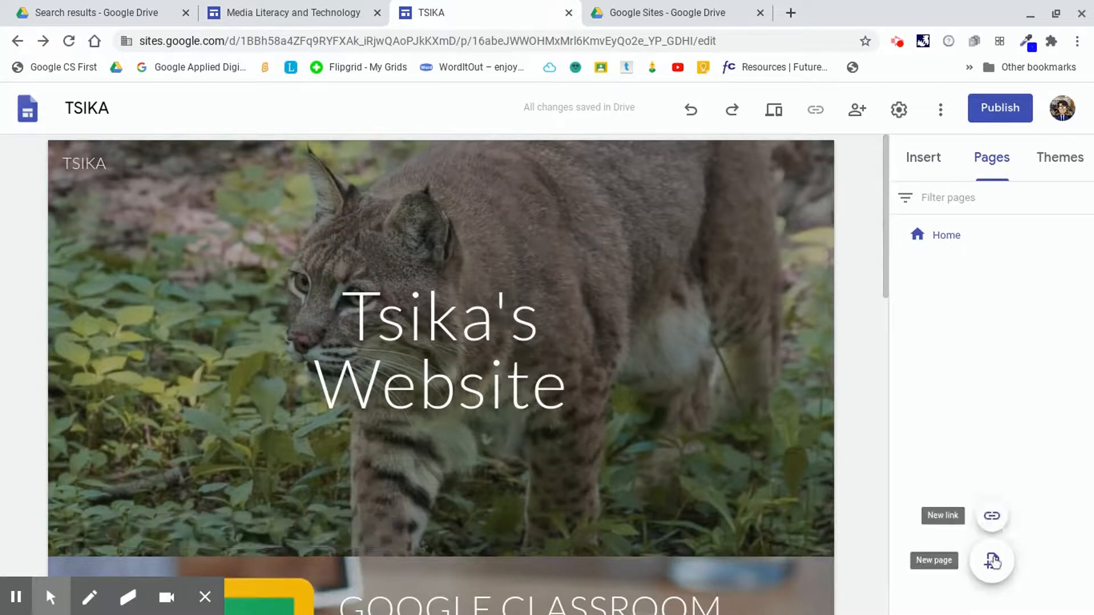
click(992, 562)
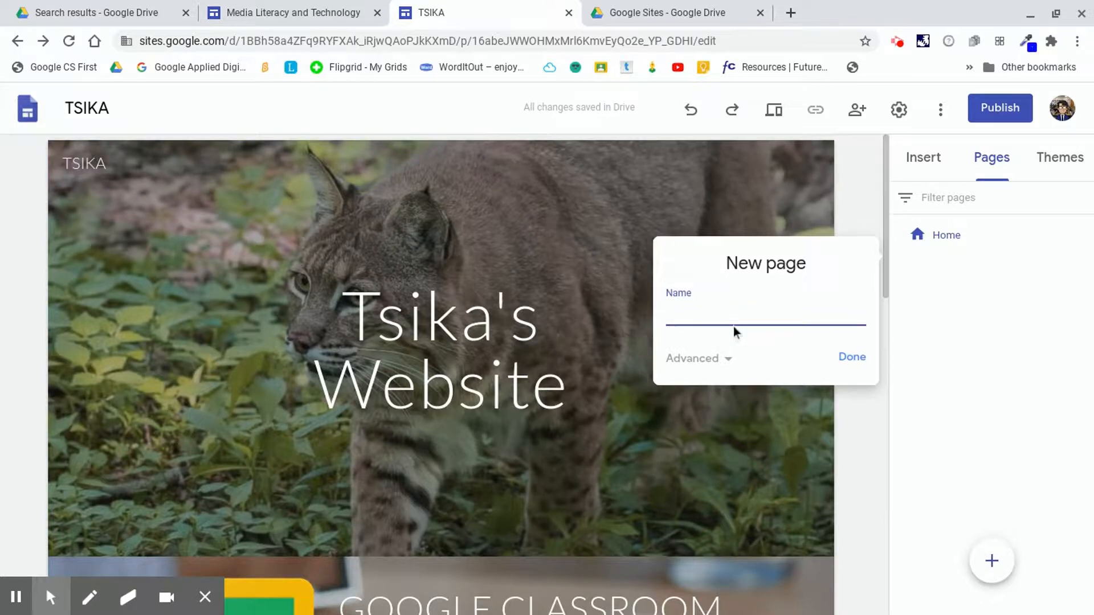
text(Digital Portfolio)
click(862, 359)
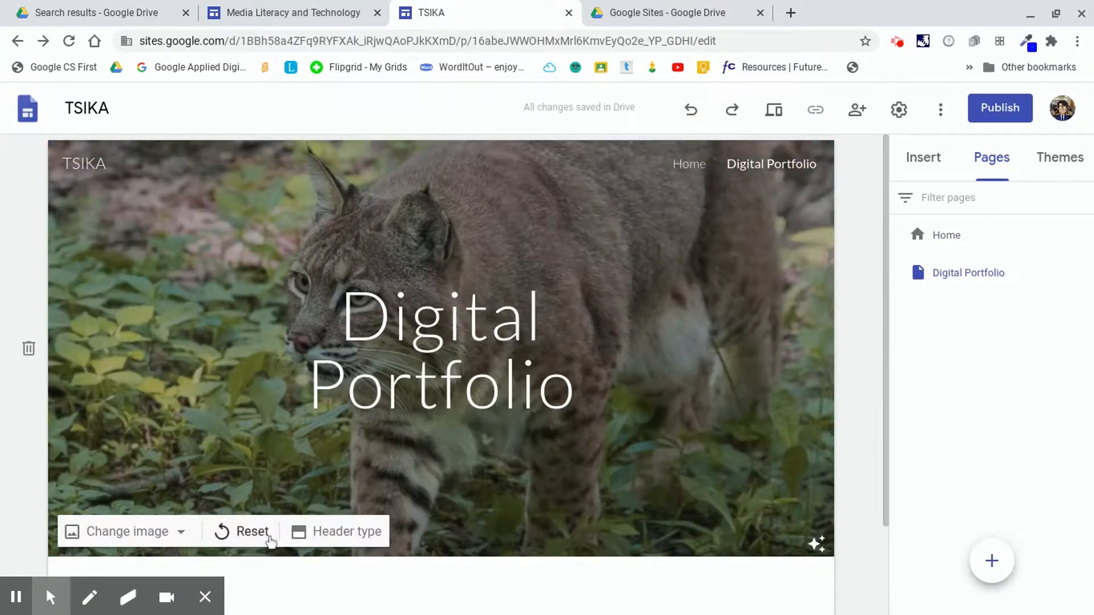
click(248, 536)
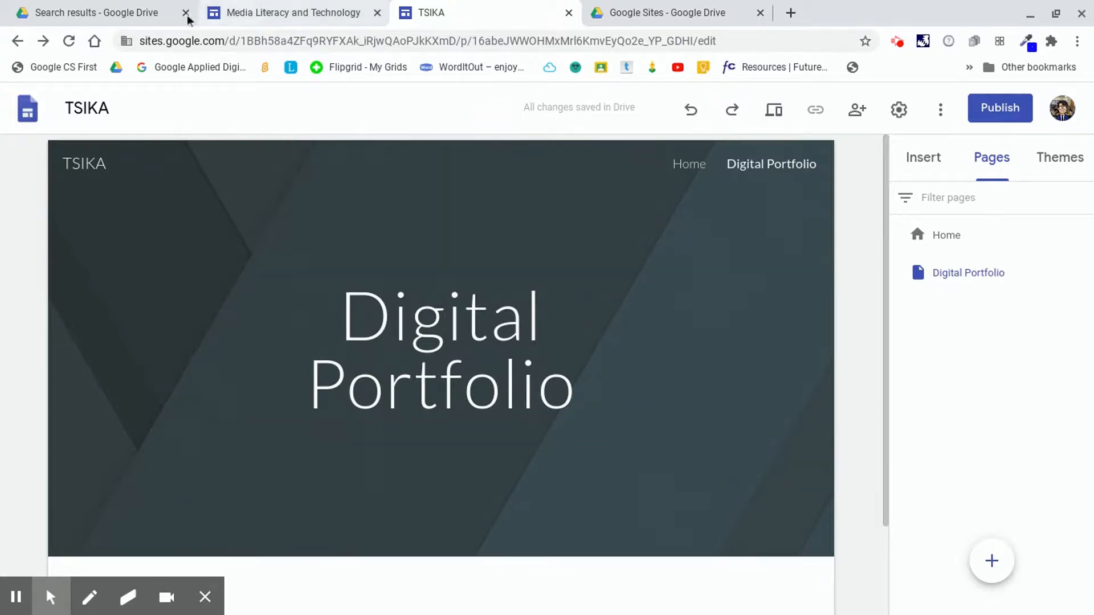
Browse the example site's About Mr. Tsika and 'What we did' pages, then open the ROBOTICS classwork in Google Classroom.
click(282, 13)
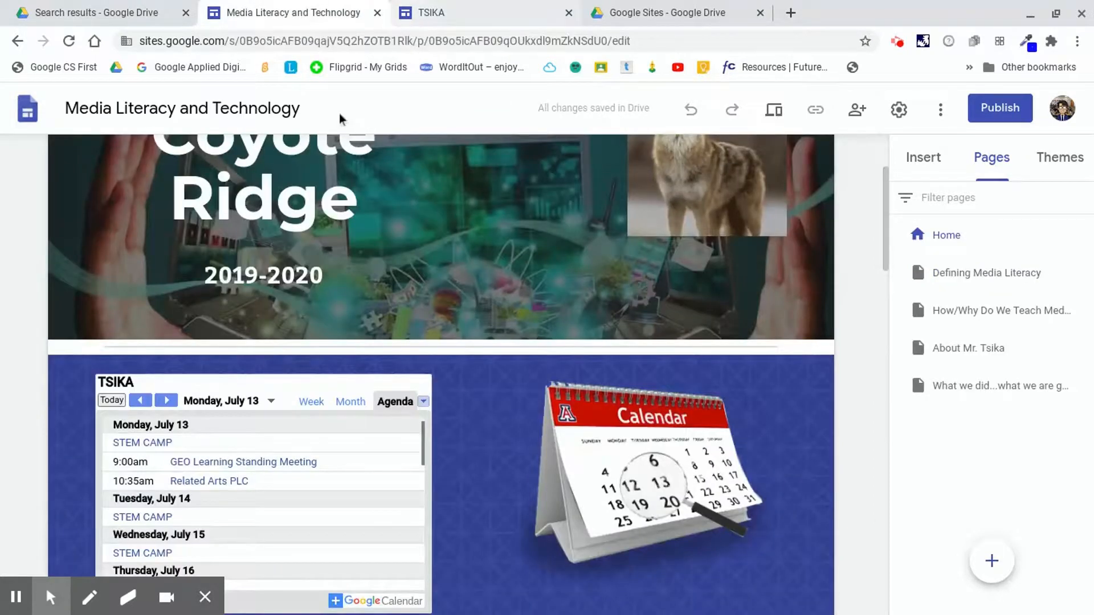
scroll(439, 317, down, 1)
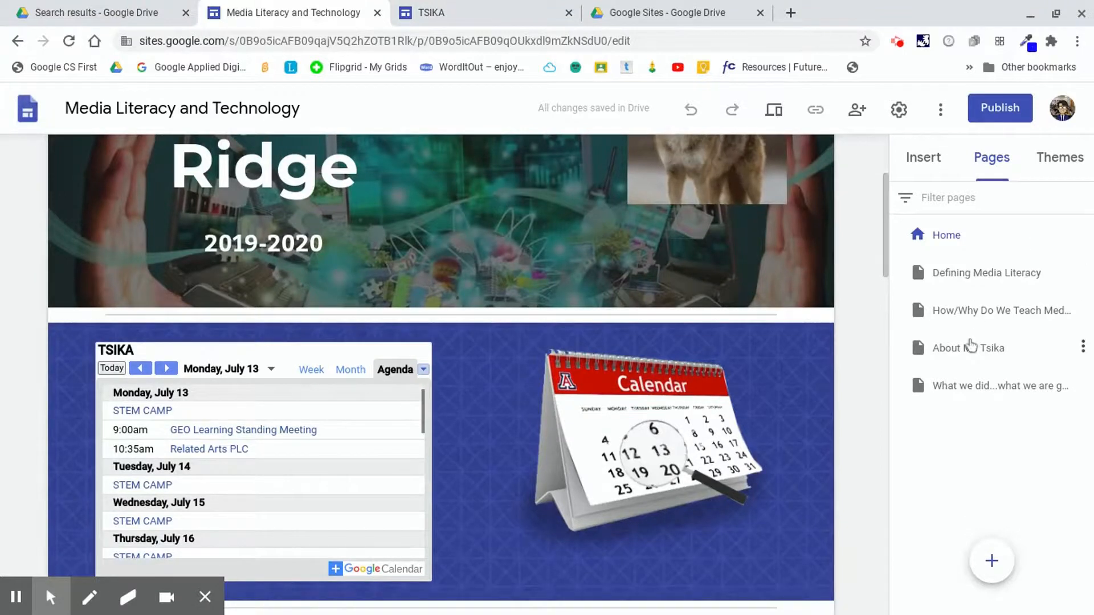
click(971, 347)
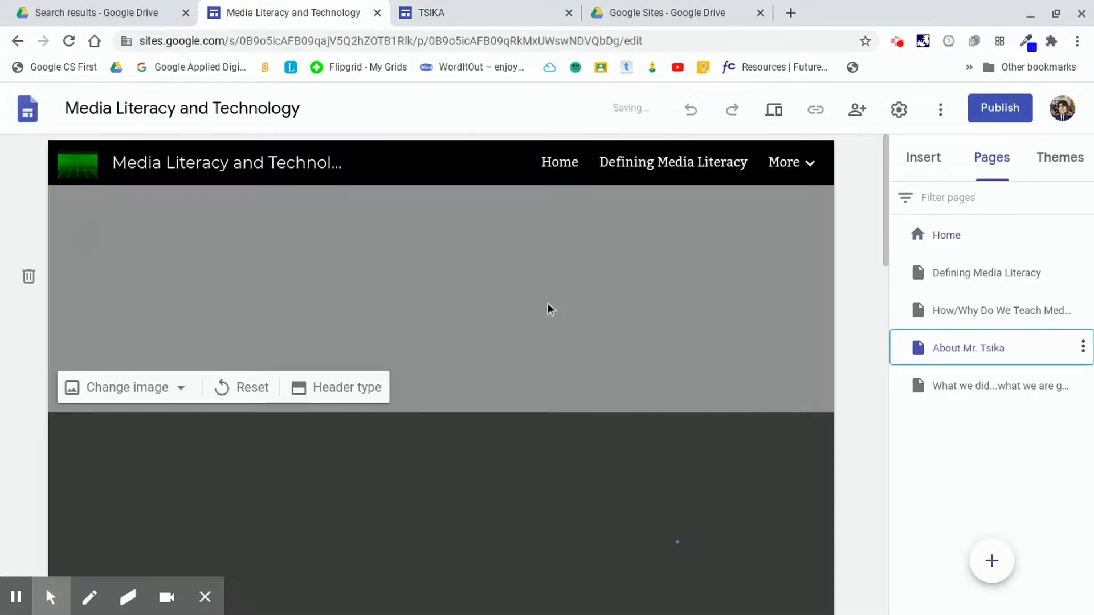
scroll(633, 310, down, 6)
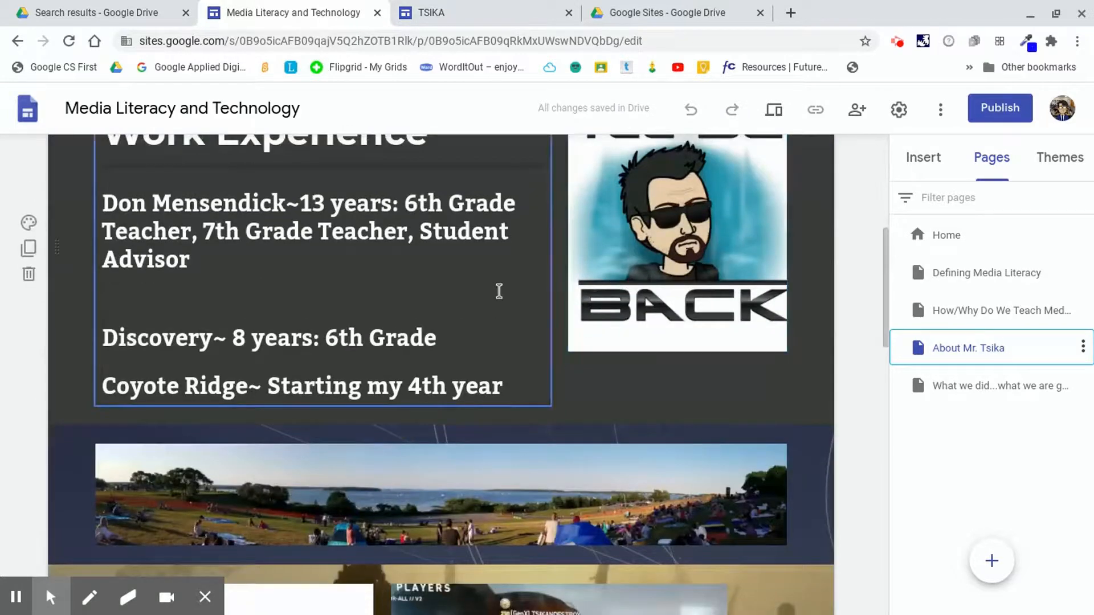
scroll(497, 291, down, 1)
scroll(511, 301, up, 2)
scroll(510, 301, down, 4)
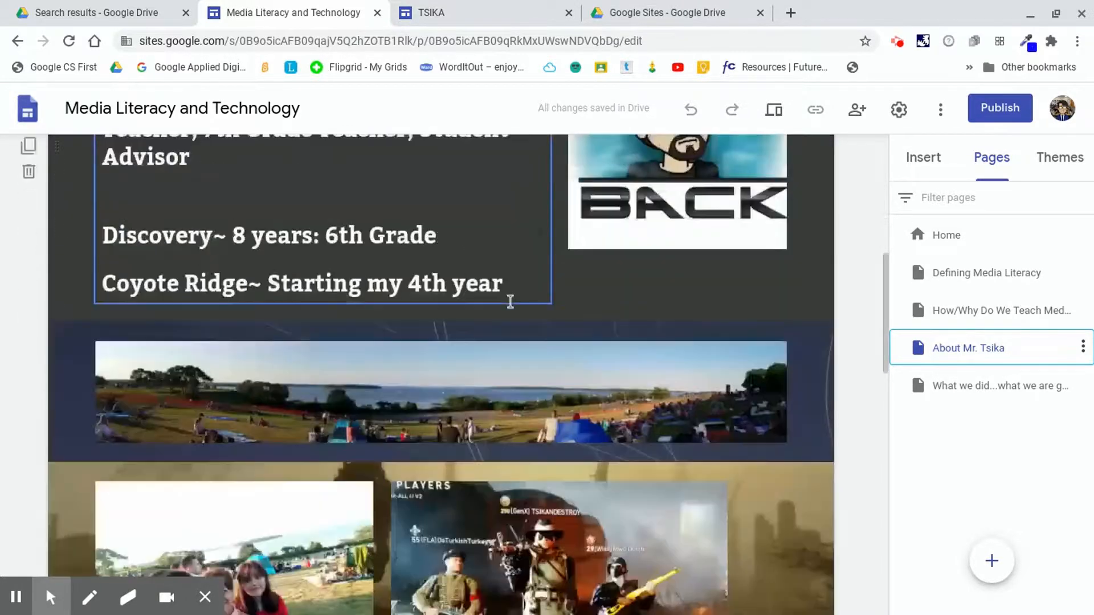
scroll(509, 302, up, 5)
scroll(510, 301, down, 10)
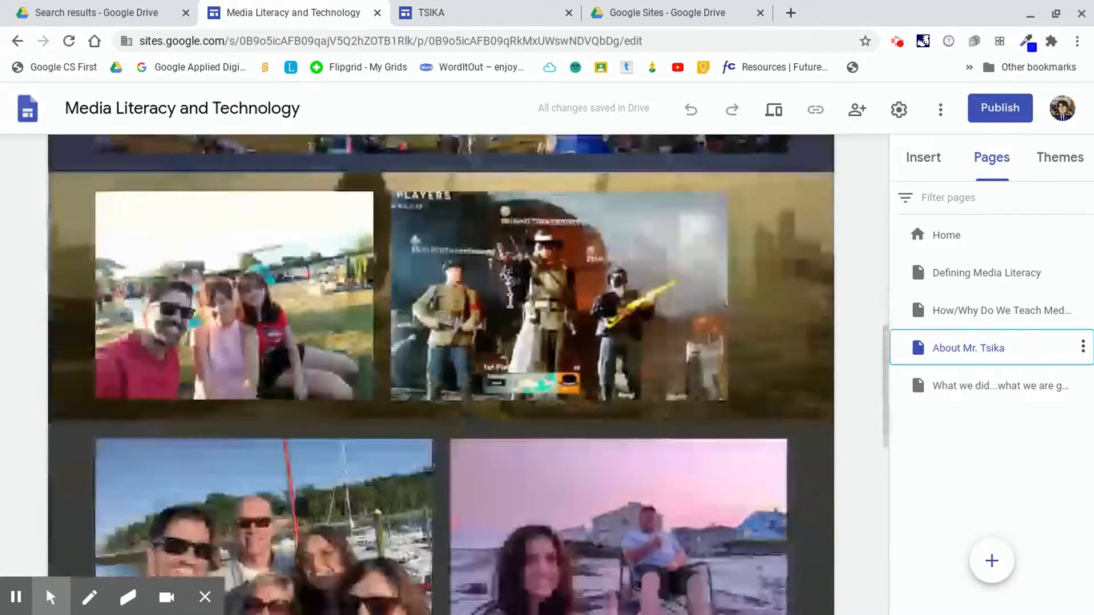
scroll(532, 376, down, 4)
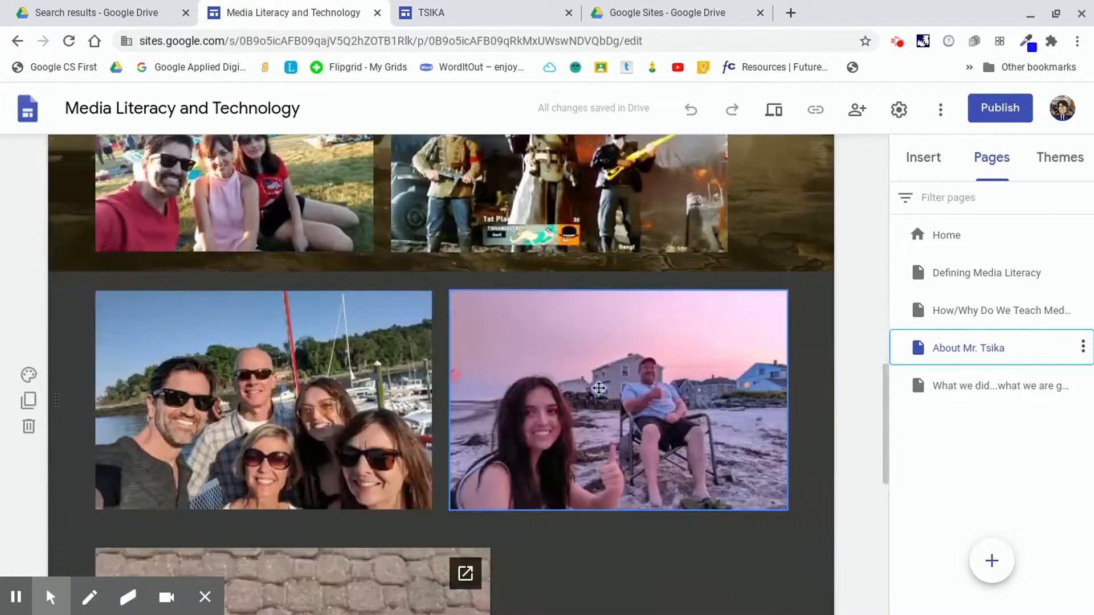
scroll(348, 482, down, 1)
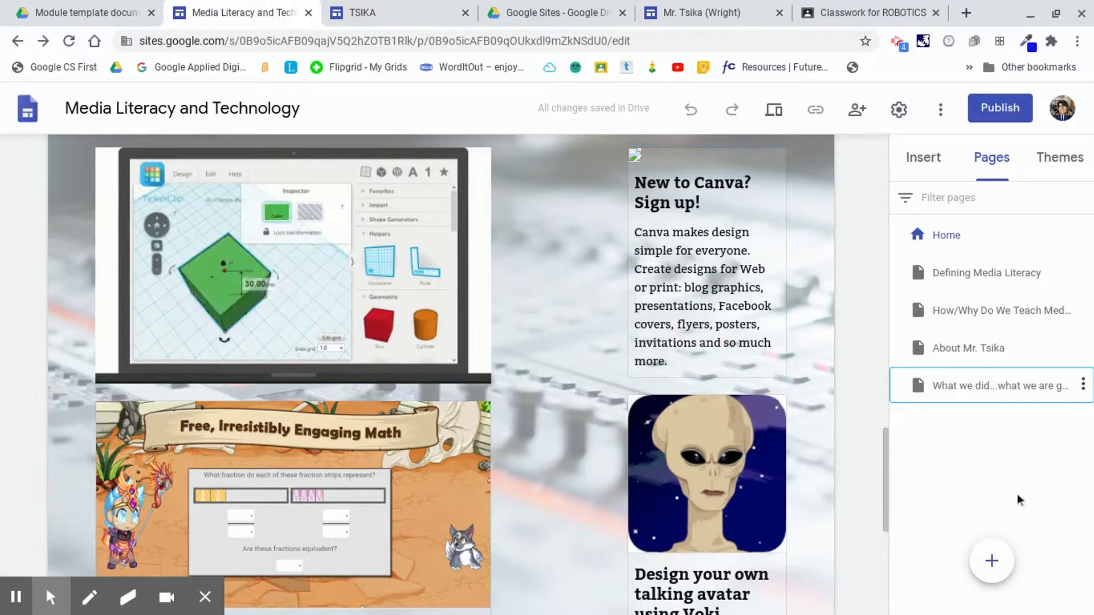
mouse_move(983, 572)
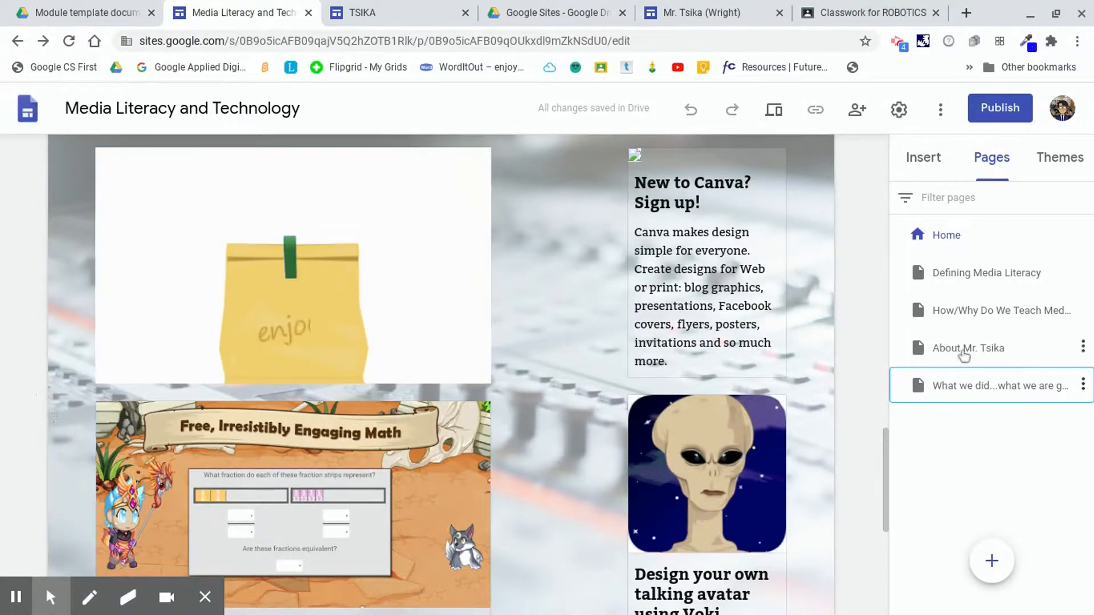
scroll(372, 327, down, 2)
scroll(213, 277, up, 3)
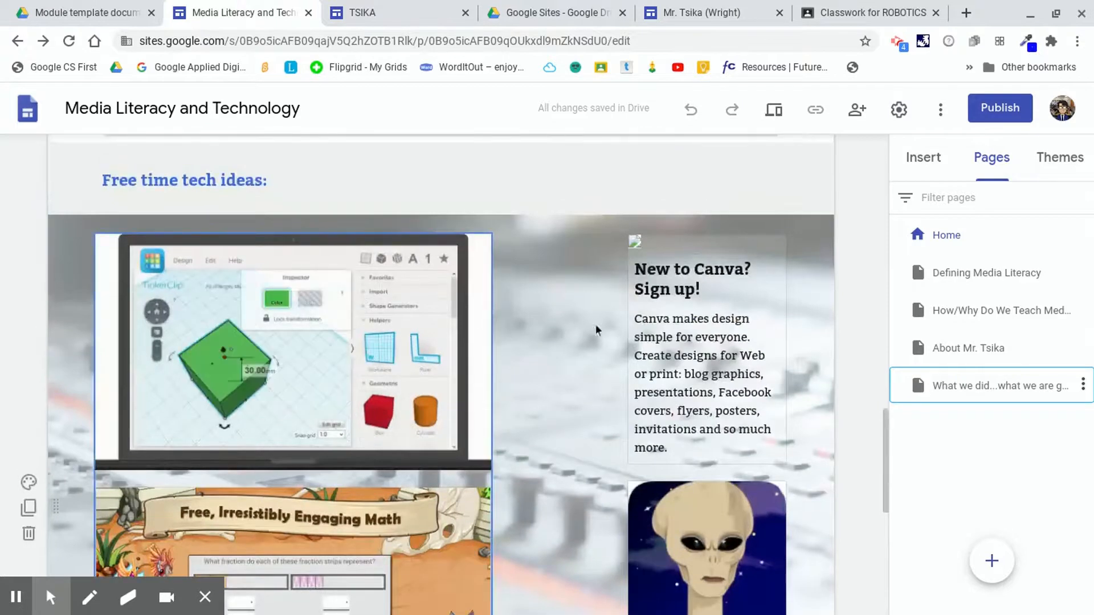
scroll(664, 285, down, 1)
scroll(434, 290, down, 3)
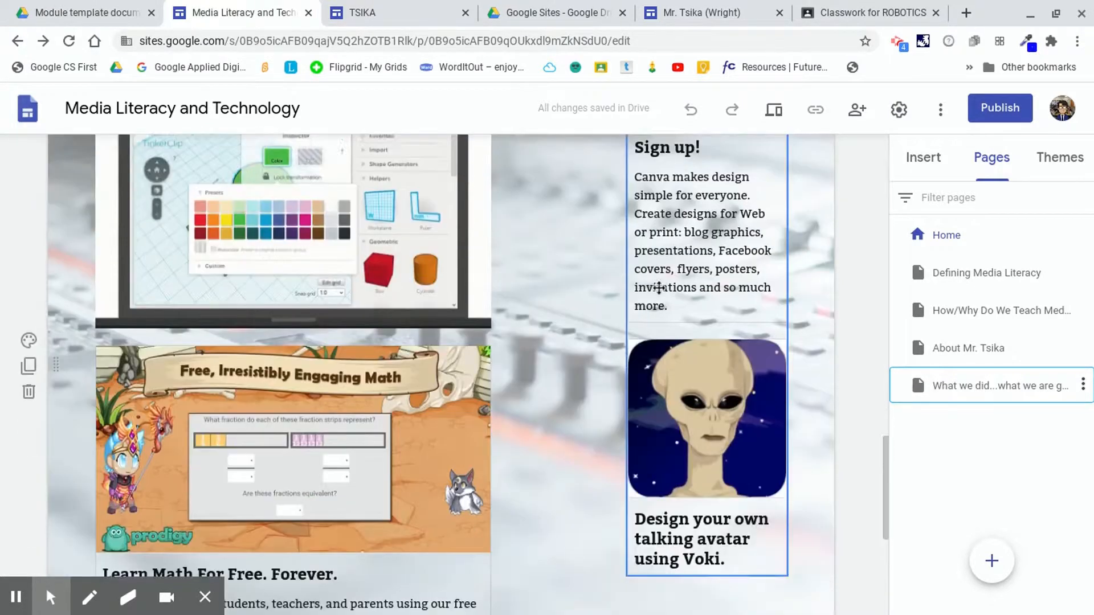
scroll(576, 430, up, 3)
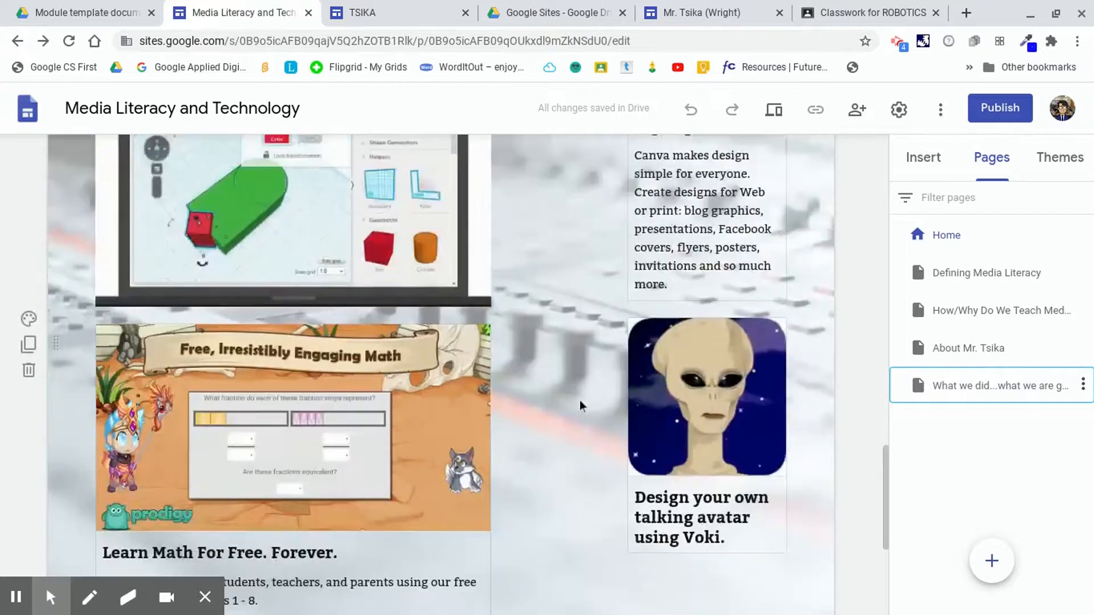
scroll(550, 351, up, 2)
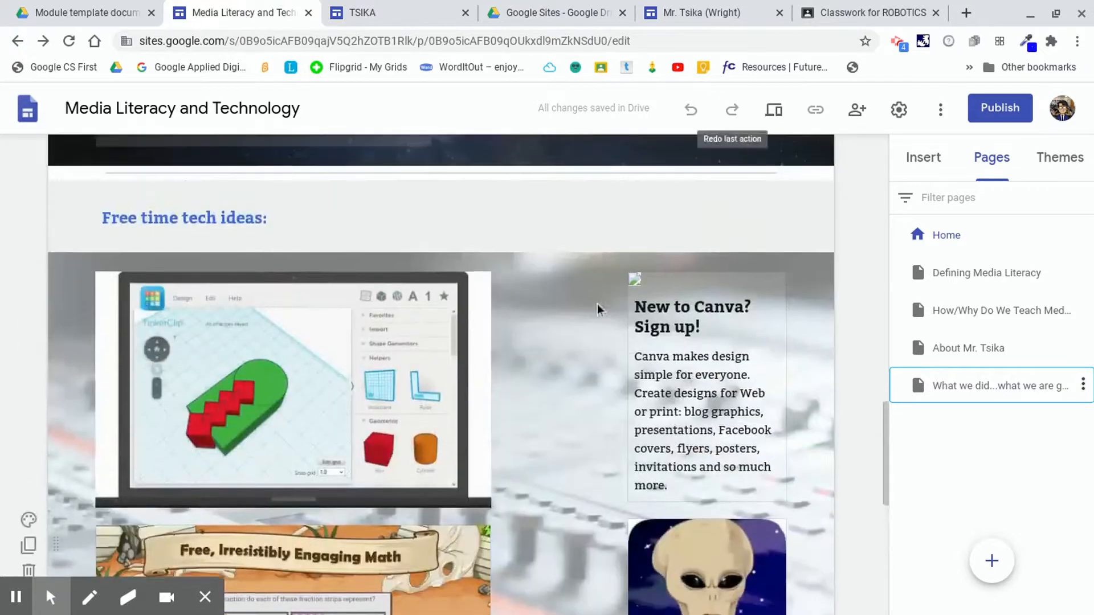
scroll(599, 308, down, 1)
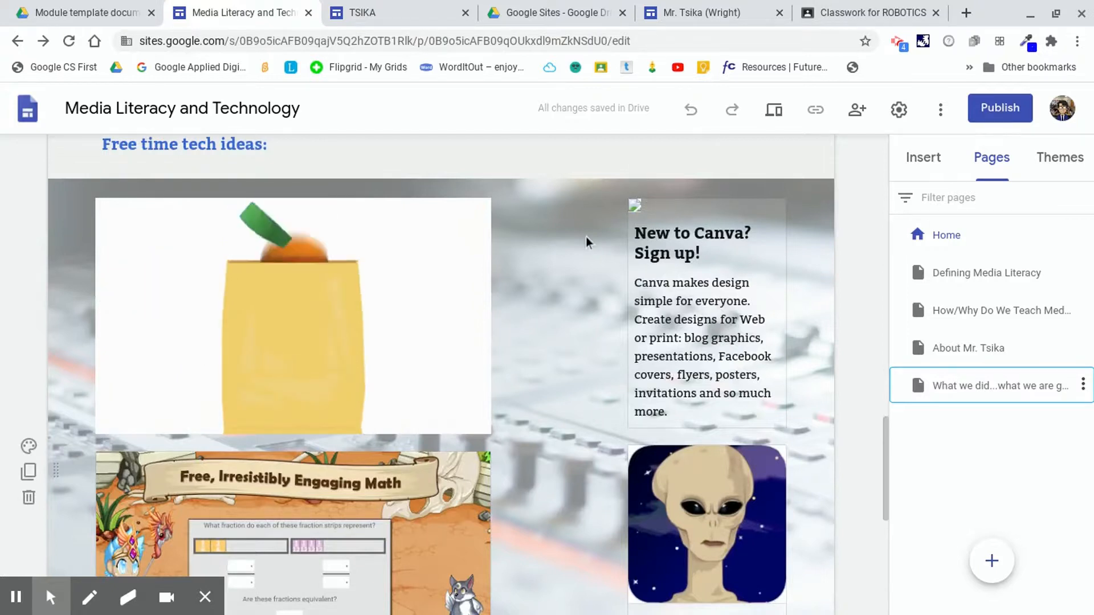
scroll(587, 242, down, 1)
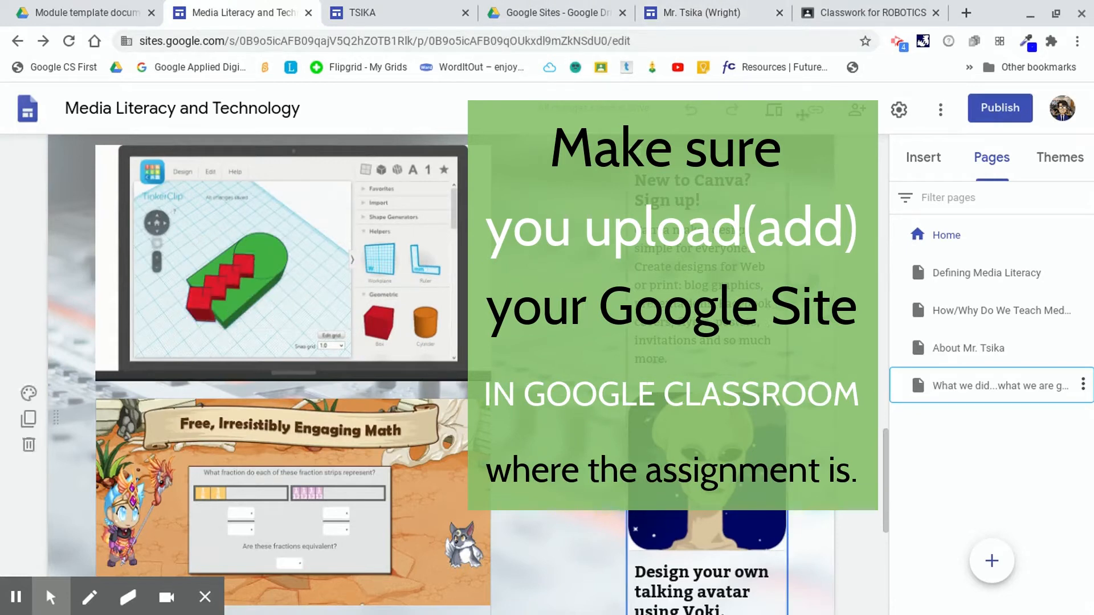
click(875, 14)
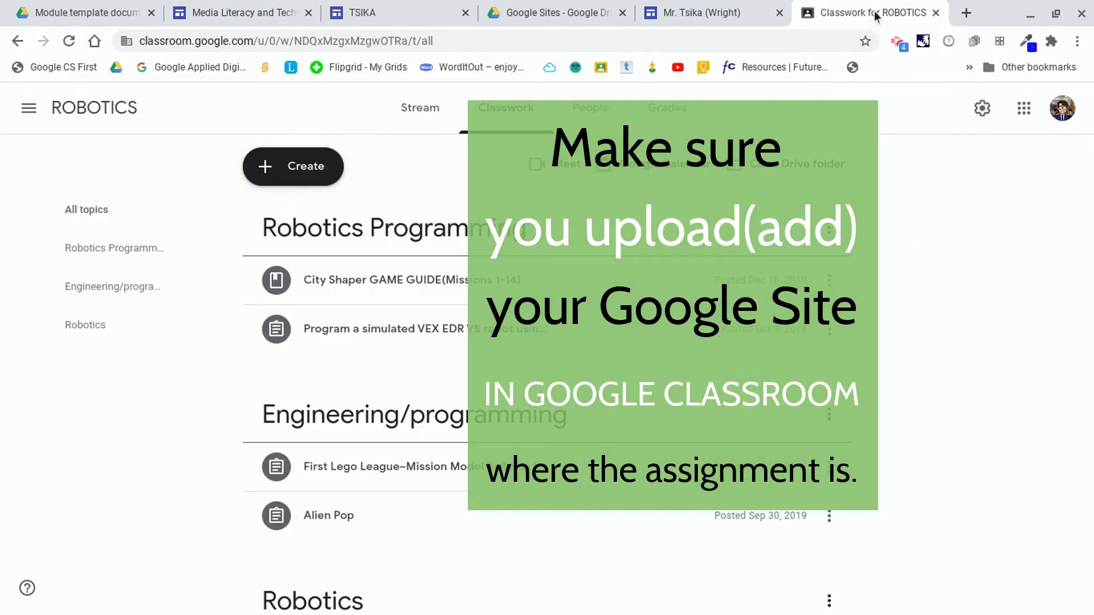